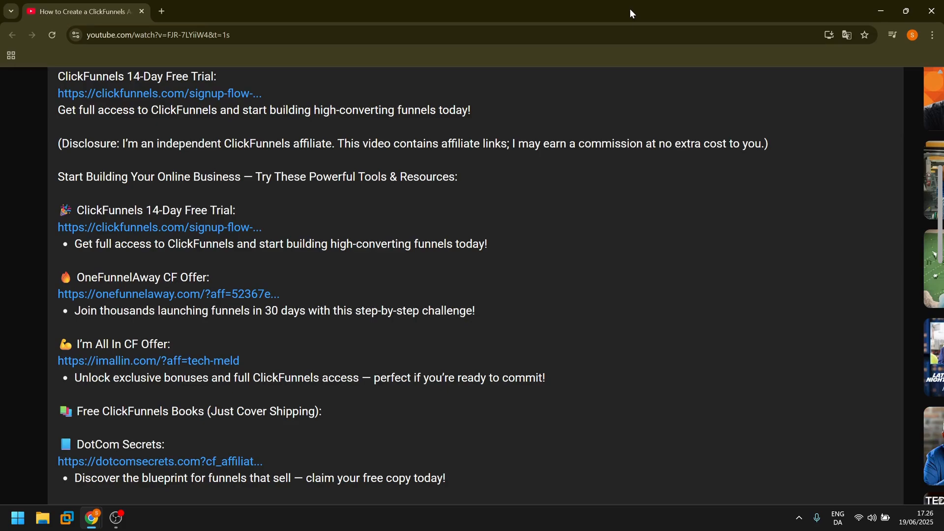
- Look through the ClickFunnels trial, book and resource links in the video description
scroll(361, 313, down, 6)
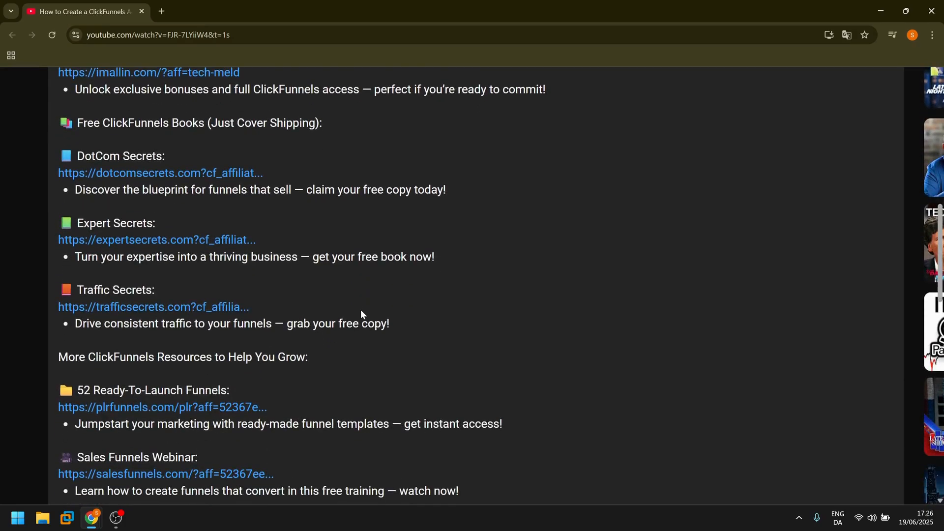
scroll(361, 315, down, 1)
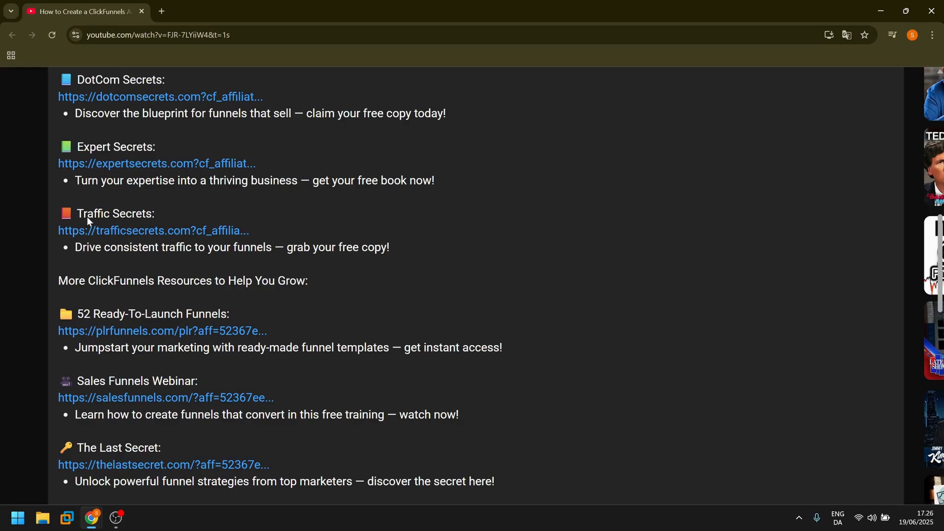
scroll(224, 284, down, 2)
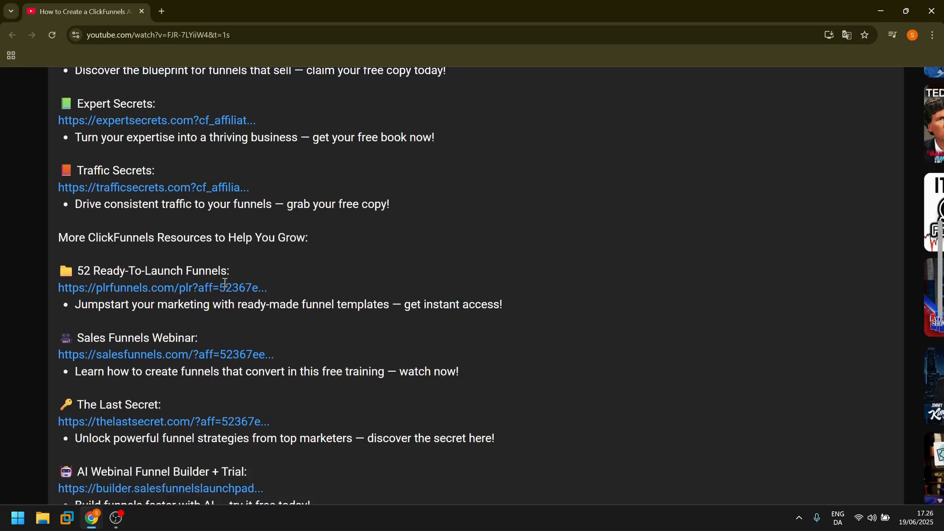
scroll(223, 286, down, 1)
scroll(224, 288, up, 6)
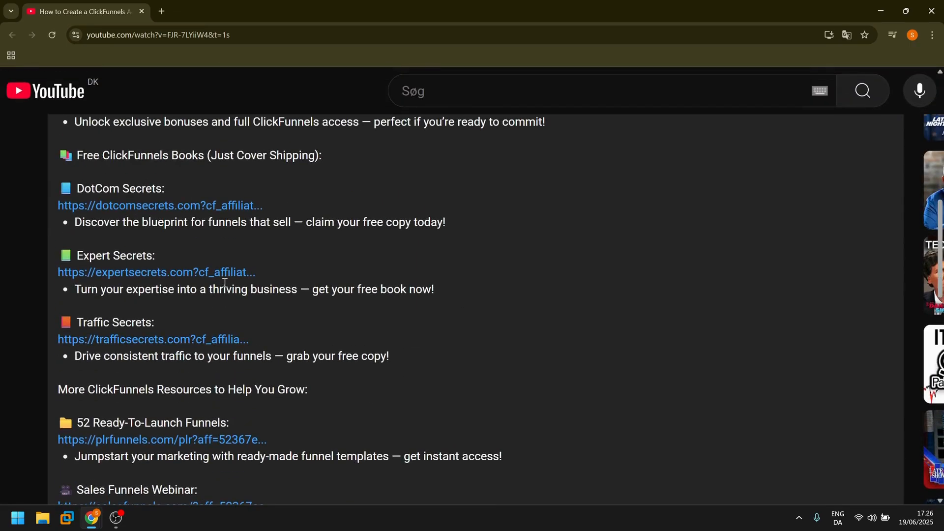
scroll(206, 216, up, 2)
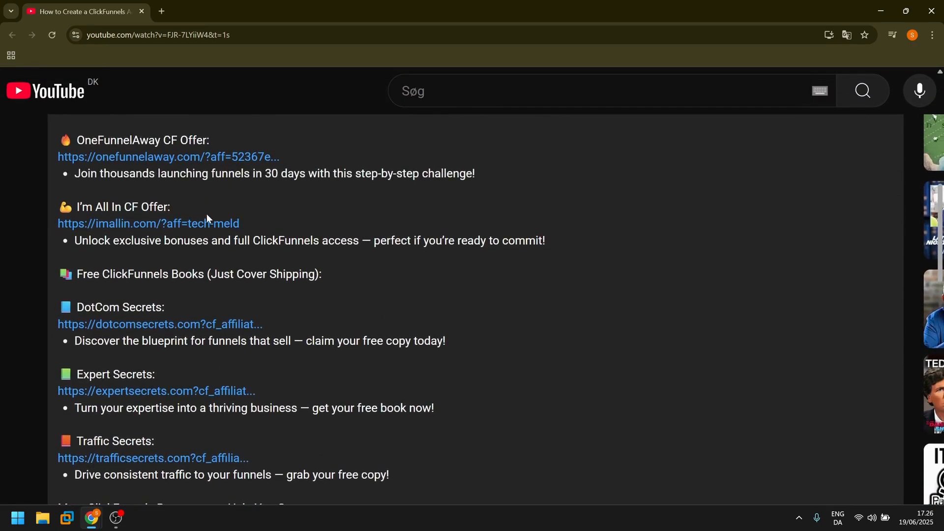
scroll(206, 216, up, 1)
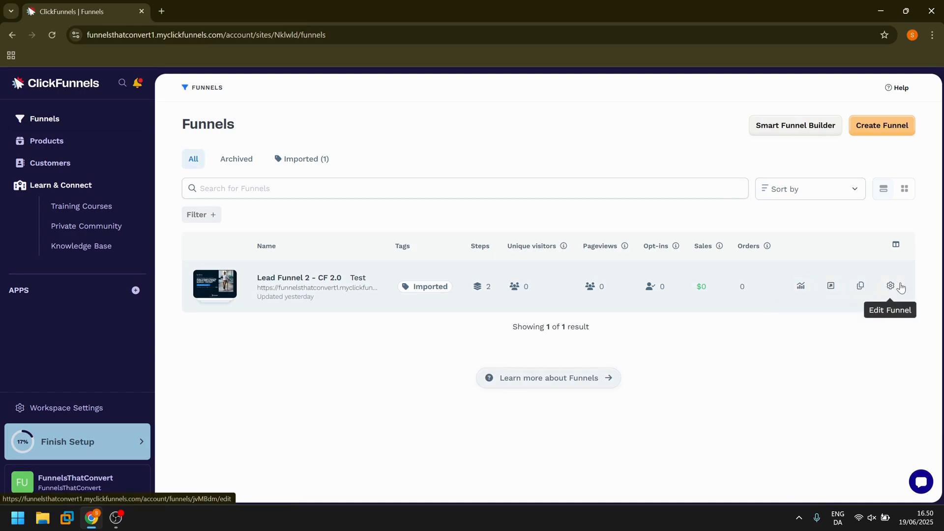
- Open the Lead Funnel 2 - CF 2.0 funnel and look over its Optin and Thank You Page steps
click(298, 281)
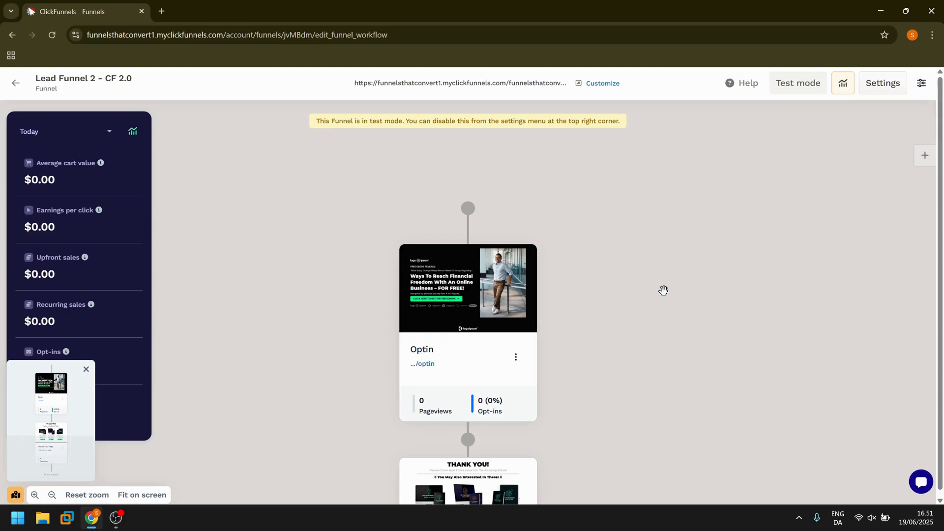
scroll(663, 290, down, 5)
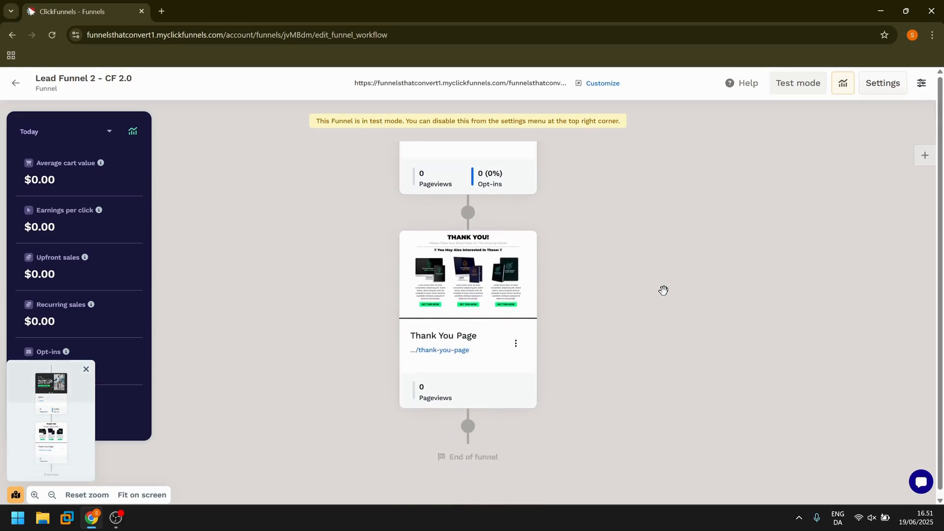
scroll(664, 290, up, 5)
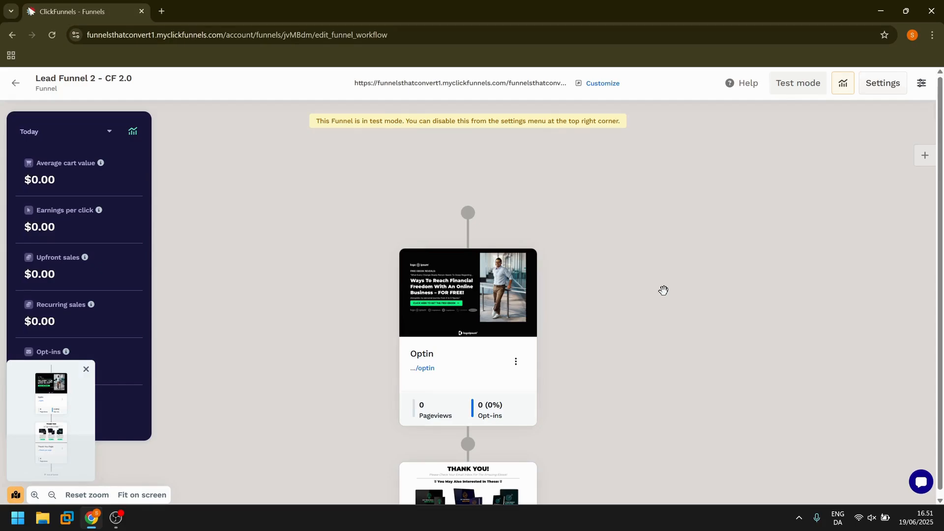
scroll(663, 290, down, 3)
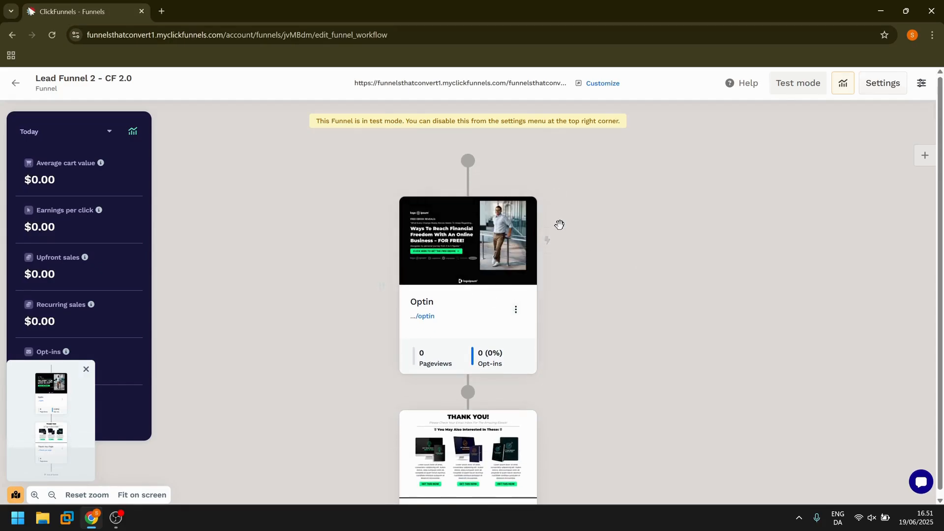
scroll(559, 224, down, 1)
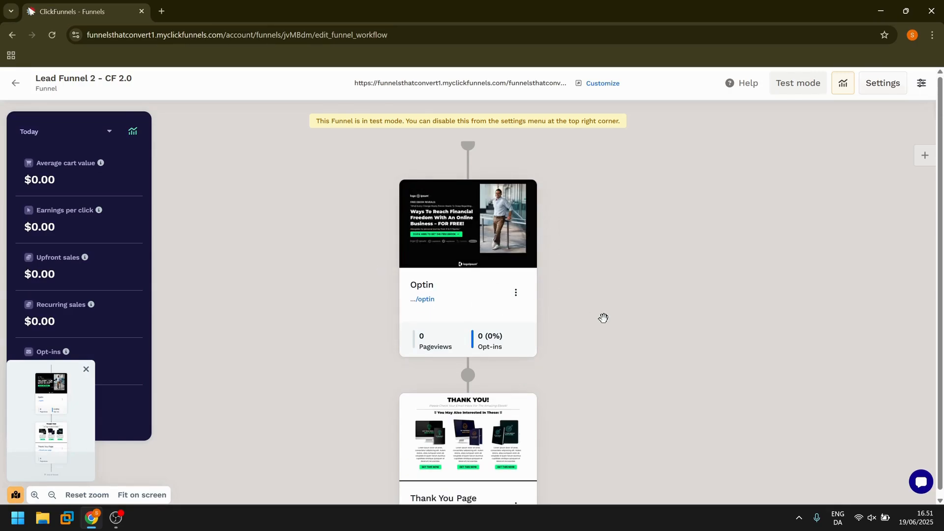
scroll(603, 318, down, 3)
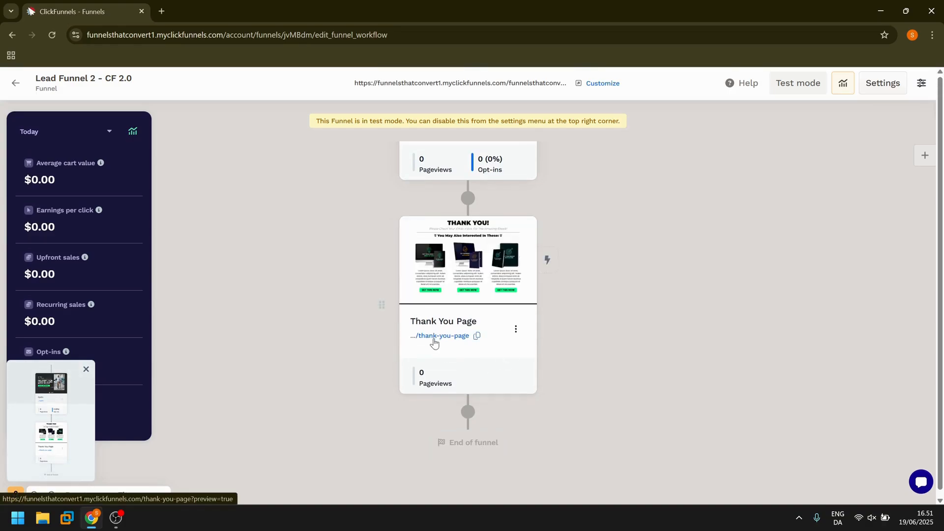
scroll(550, 216, up, 2)
mouse_move(457, 167)
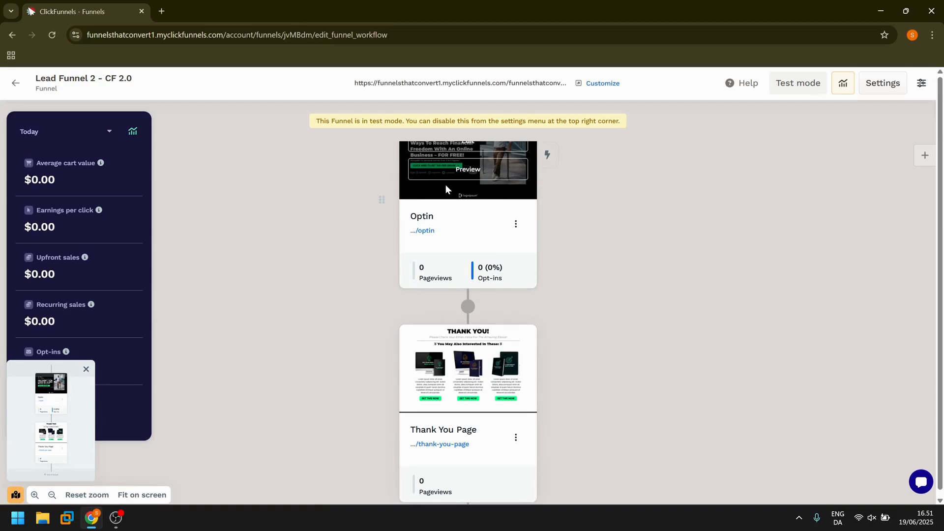
- Hide the funnel minimap and highlight the statistics from average cart value to pageviews
click(86, 369)
scroll(260, 306, up, 1)
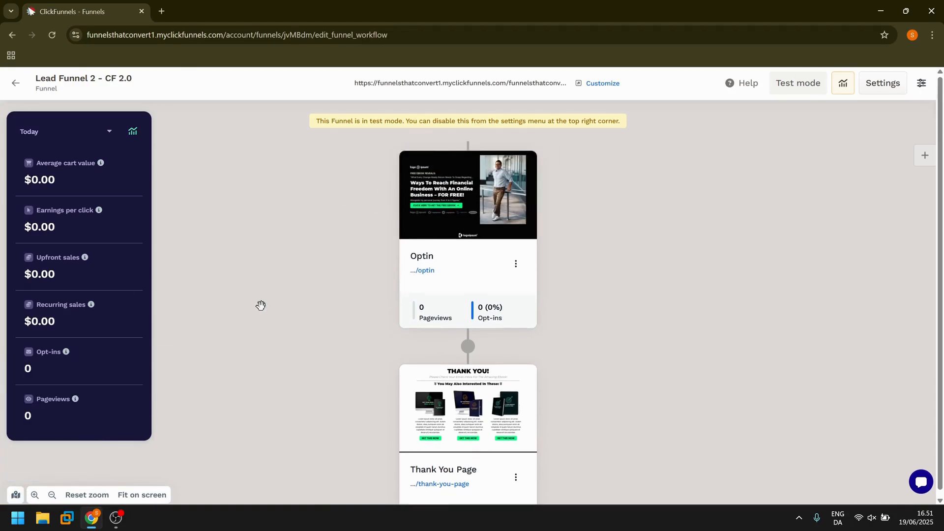
scroll(260, 305, up, 2)
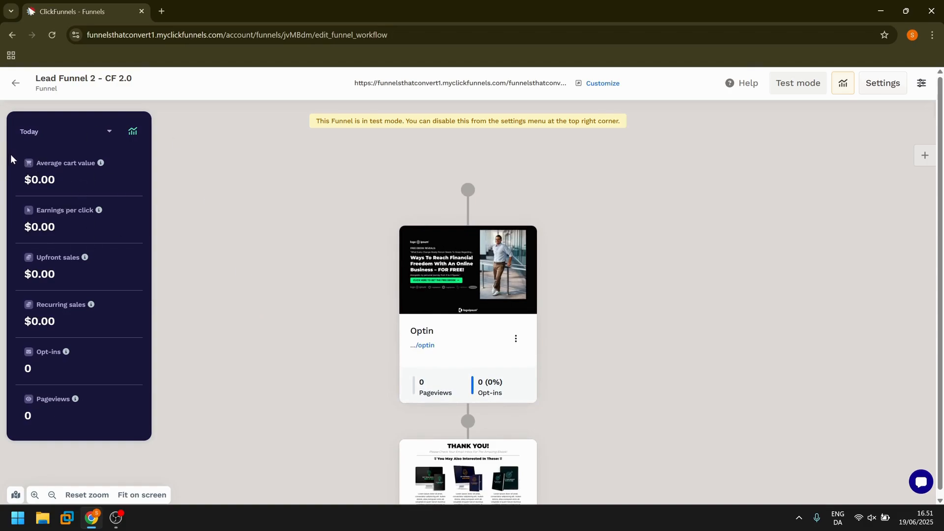
drag(10, 155, 194, 409)
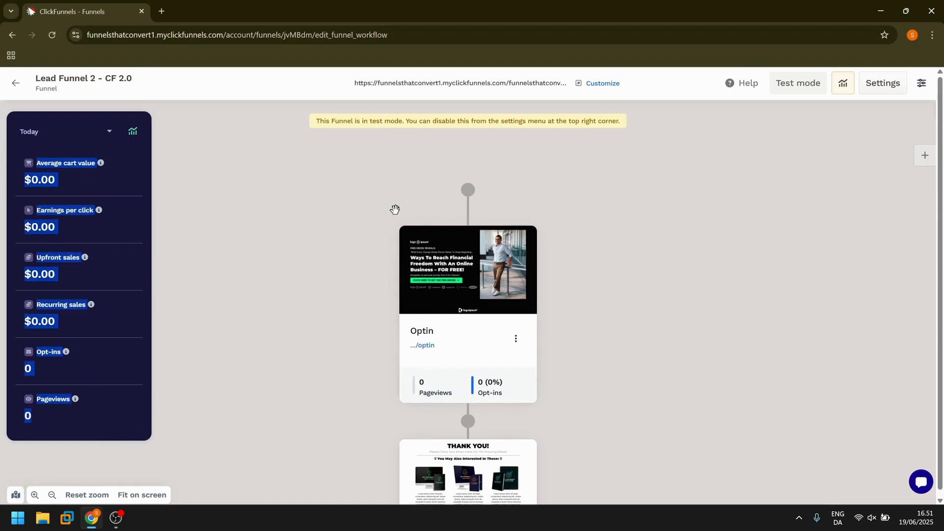
scroll(622, 147, up, 1)
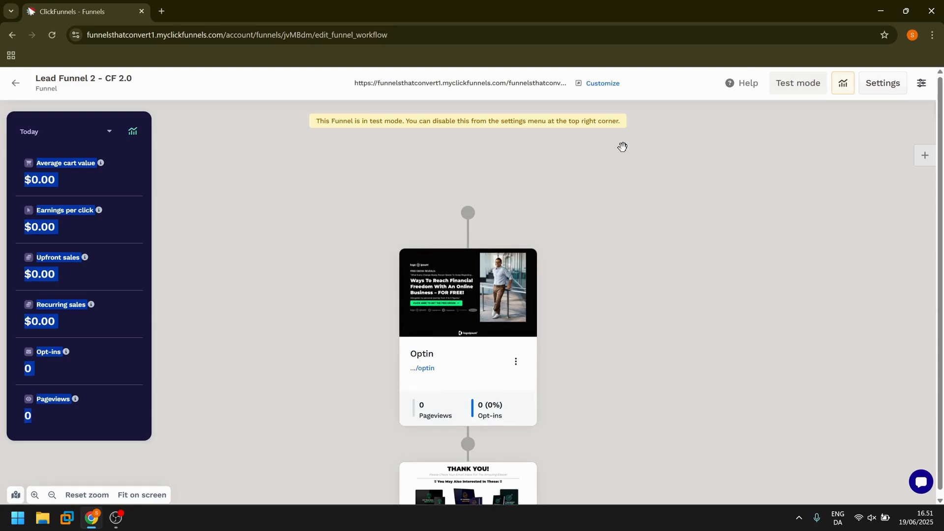
- Preview the Optin page and look it over from top to bottom
scroll(622, 147, down, 3)
mouse_move(460, 229)
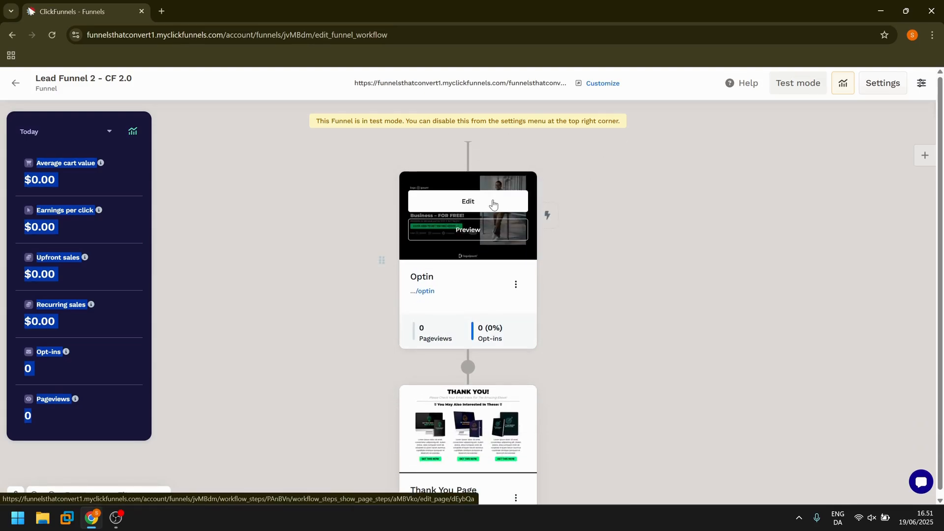
click(473, 229)
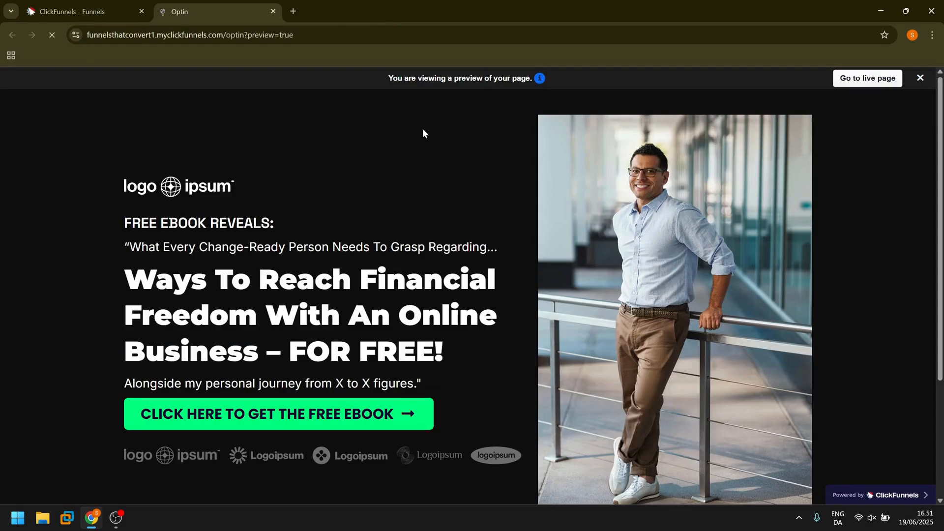
scroll(478, 254, down, 3)
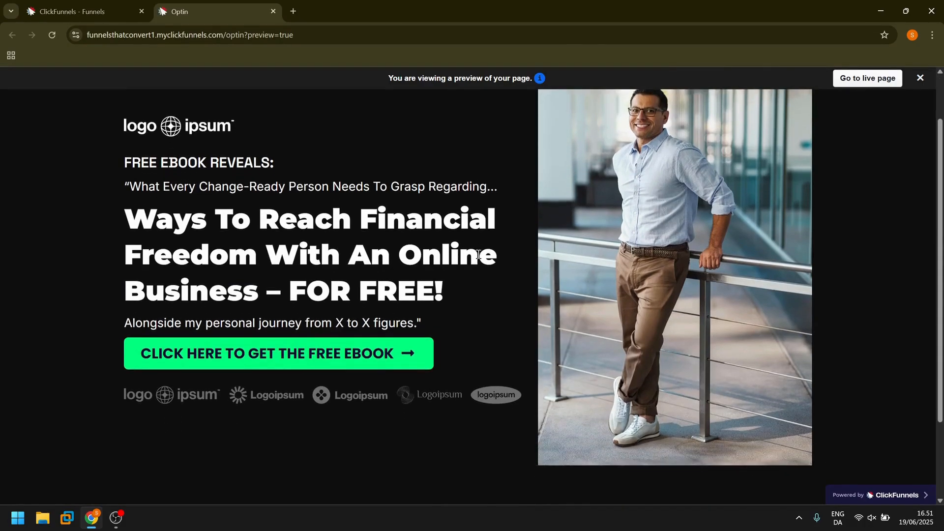
scroll(478, 254, up, 3)
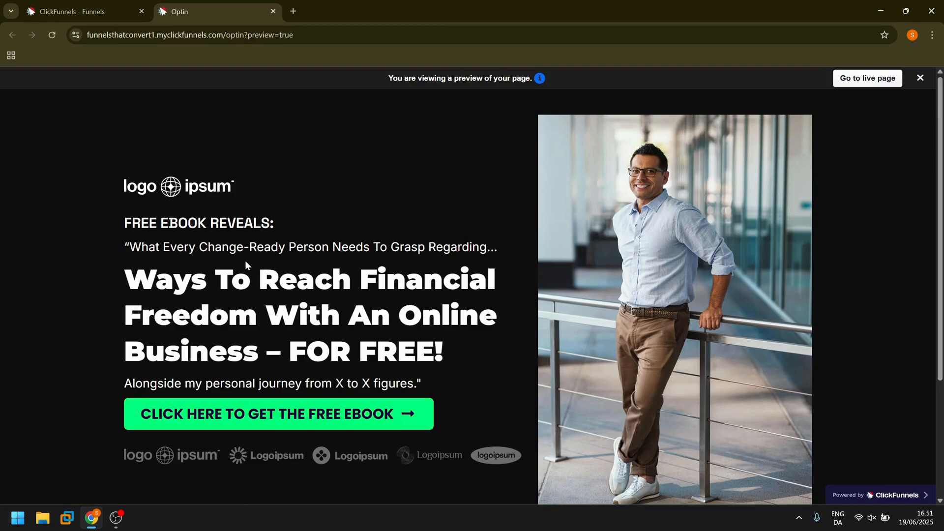
- Return to the funnel workflow, open the Optin page for editing and dismiss the blocked-connection alert
click(125, 18)
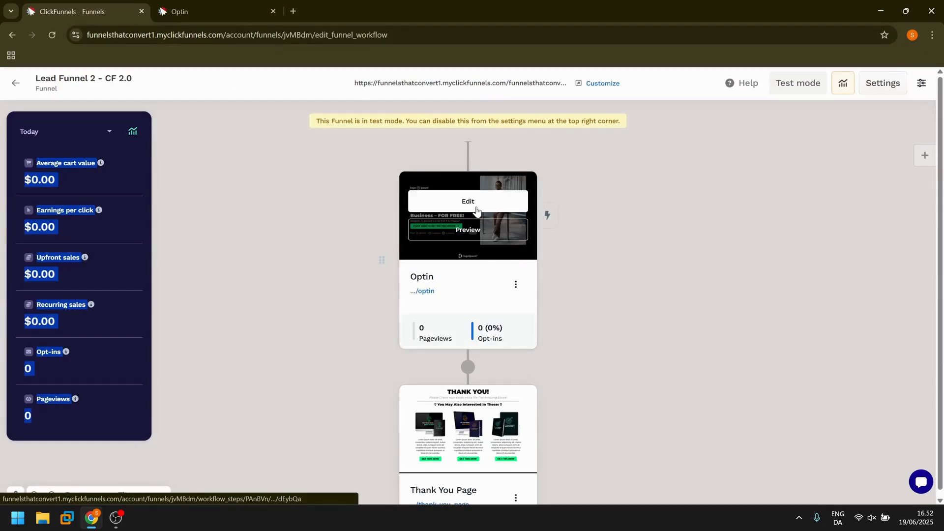
click(468, 202)
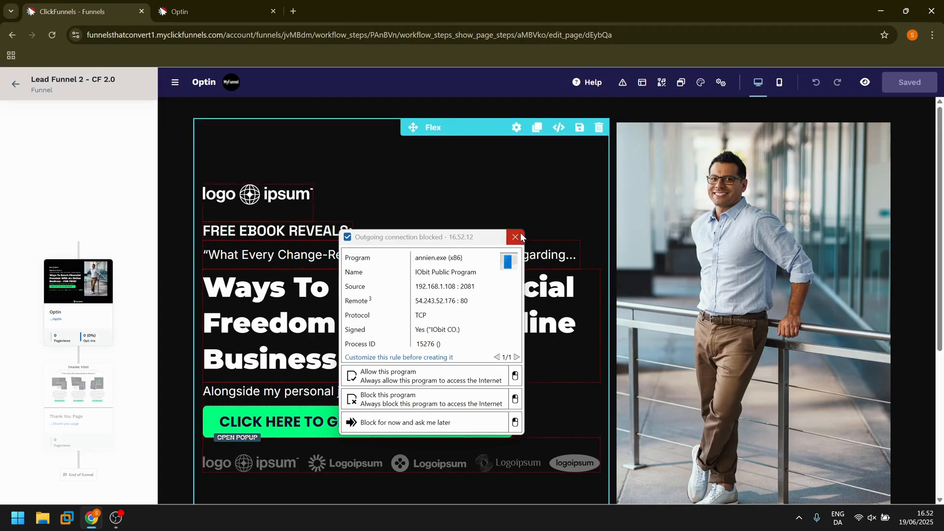
click(514, 237)
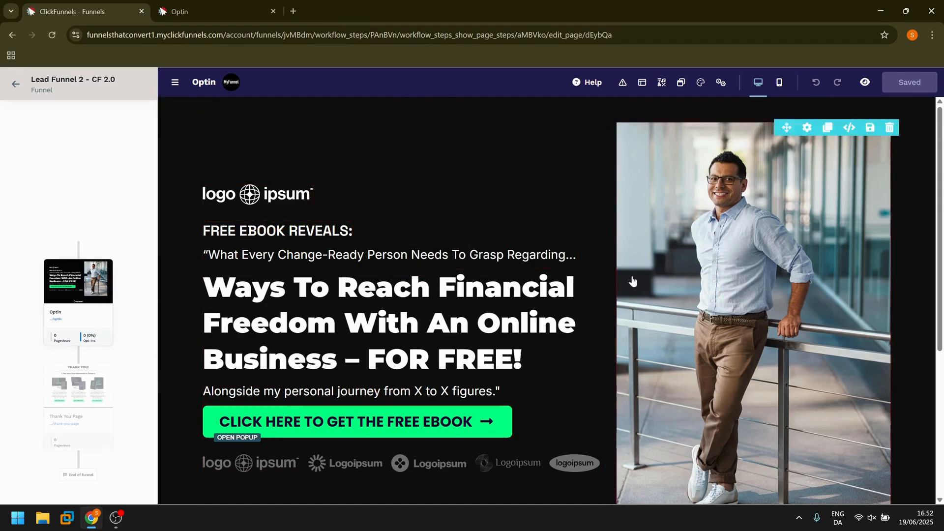
- Look over the Optin page's headline, ebook button, image and footer in the page editor
scroll(682, 254, down, 3)
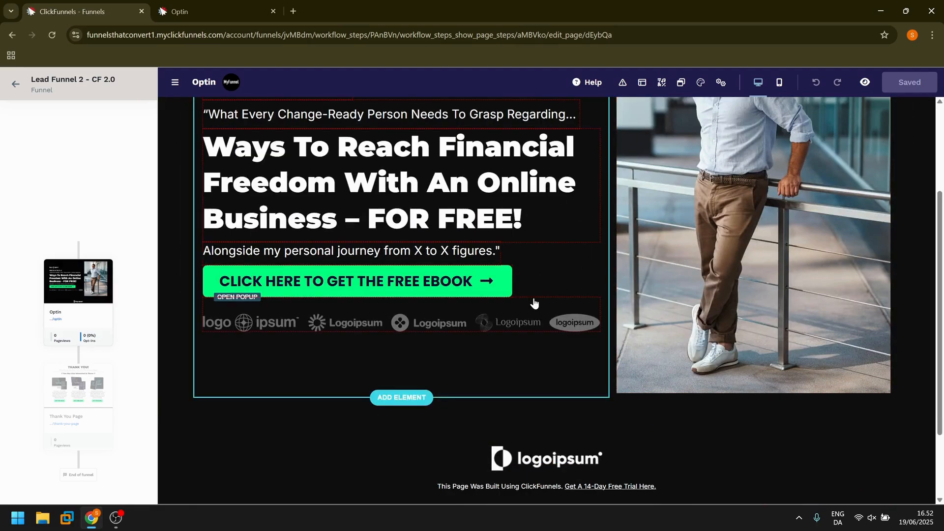
scroll(535, 303, up, 3)
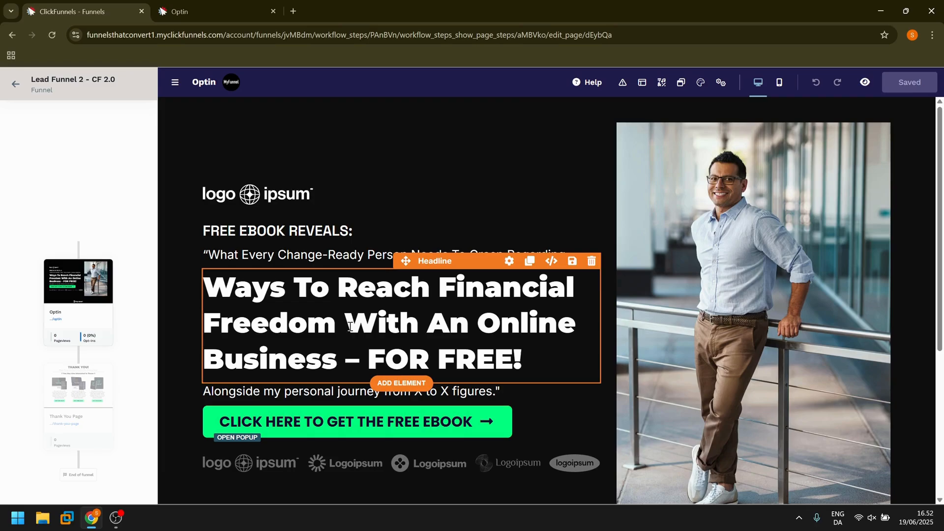
scroll(380, 333, down, 5)
scroll(380, 334, up, 4)
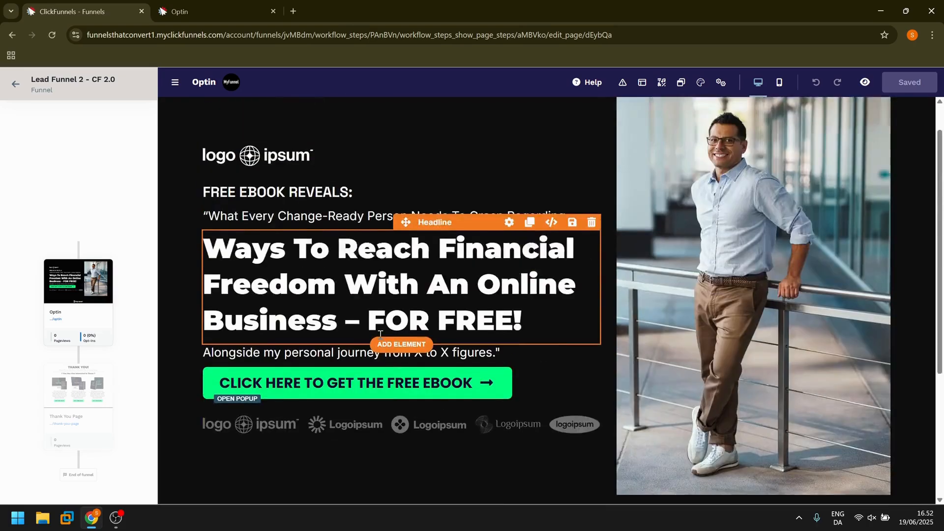
scroll(380, 334, up, 1)
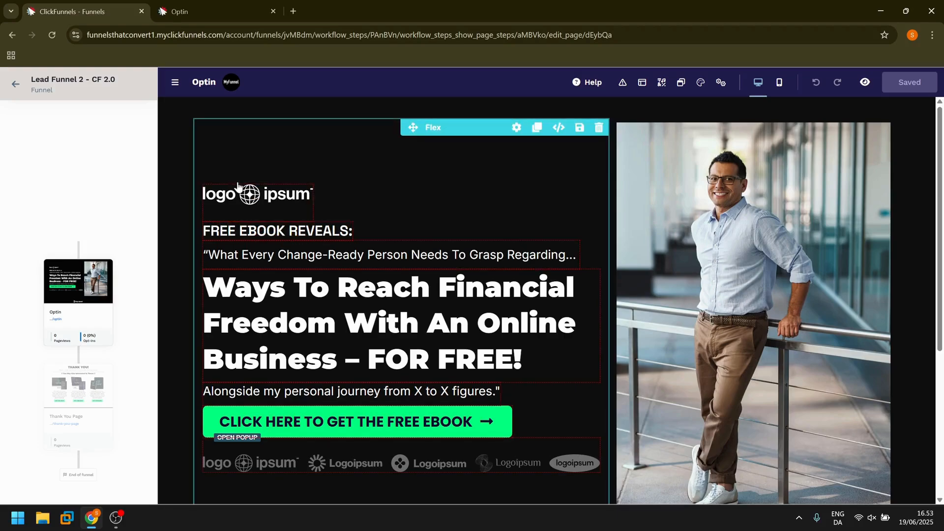
- Try adding the sample text "asdasda" and "XXXxxxx" to the FREE EBOOK REVEALS: line, removing each again
double_click(324, 232)
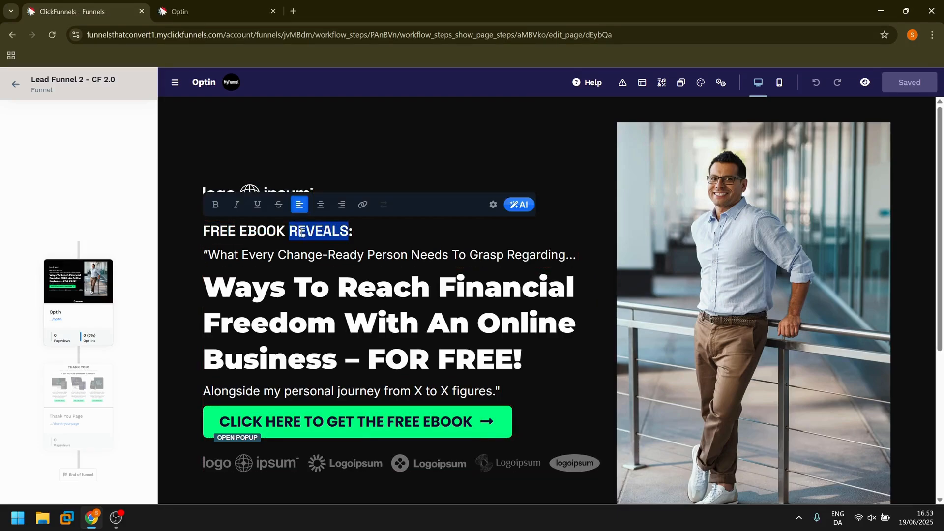
click(230, 232)
click(355, 234)
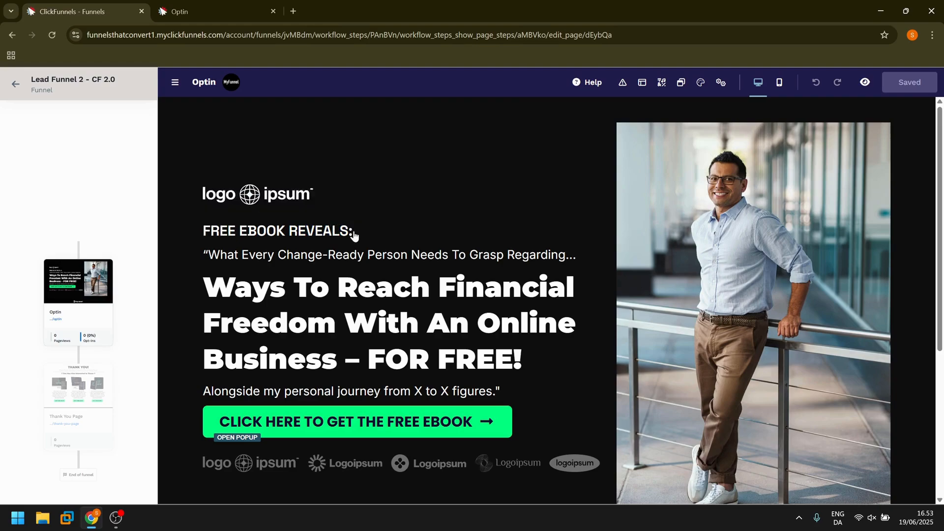
click(348, 233)
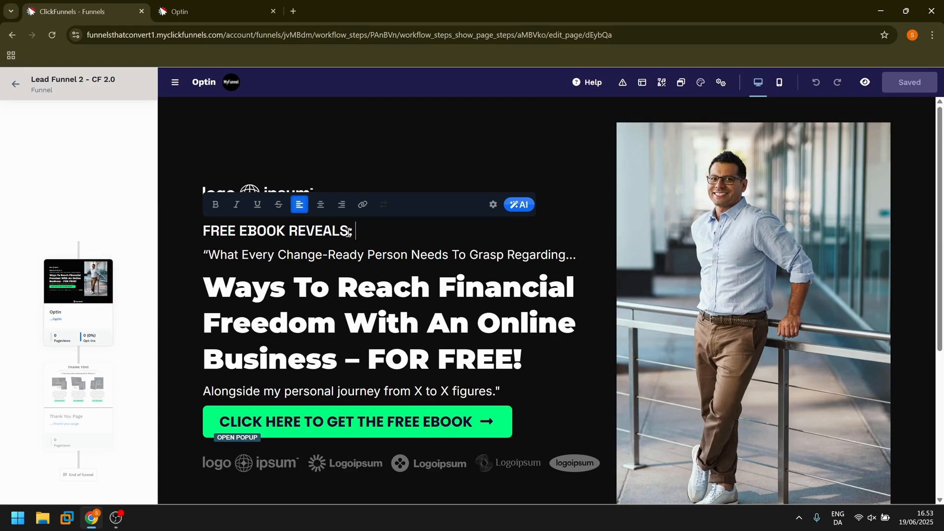
text(asdasda)
key(BackSpace)
key(BackSpace)
key(BackSpace)
key(BackSpace)
key(BackSpace)
key(BackSpace)
key(BackSpace)
key(BackSpace)
key(BackSpace)
text(: XXXxxxx)
key(BackSpace)
key(BackSpace)
key(BackSpace)
key(BackSpace)
key(BackSpace)
key(BackSpace)
key(BackSpace)
key(BackSpace)
click(411, 237)
- Try inserting the sample text "dfdf" into the subheadline above the main headline, and remove it
click(301, 255)
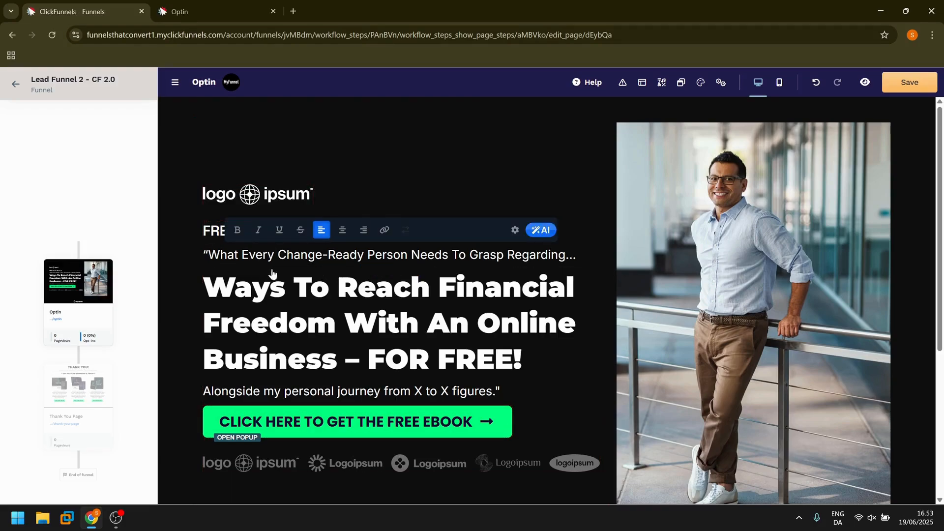
click(441, 255)
text(dfdf)
key(BackSpace)
key(BackSpace)
key(BackSpace)
key(BackSpace)
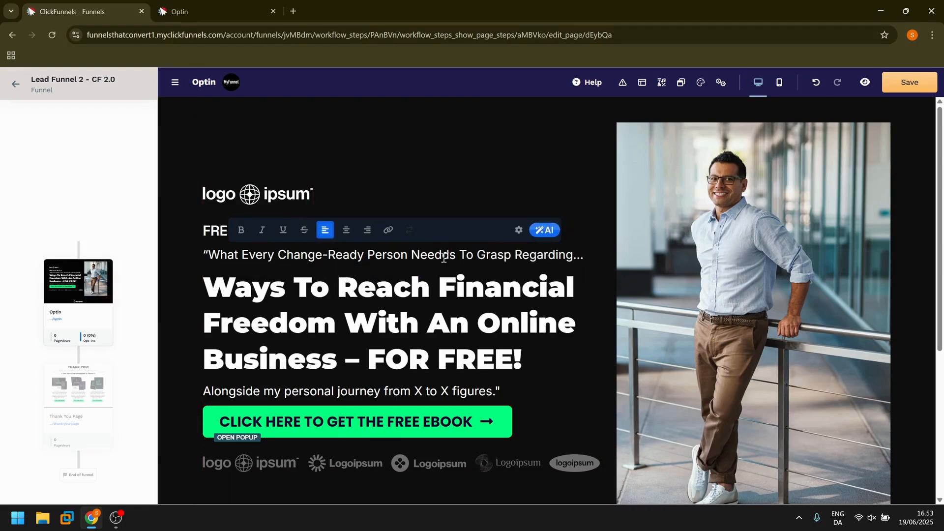
click(348, 286)
click(293, 289)
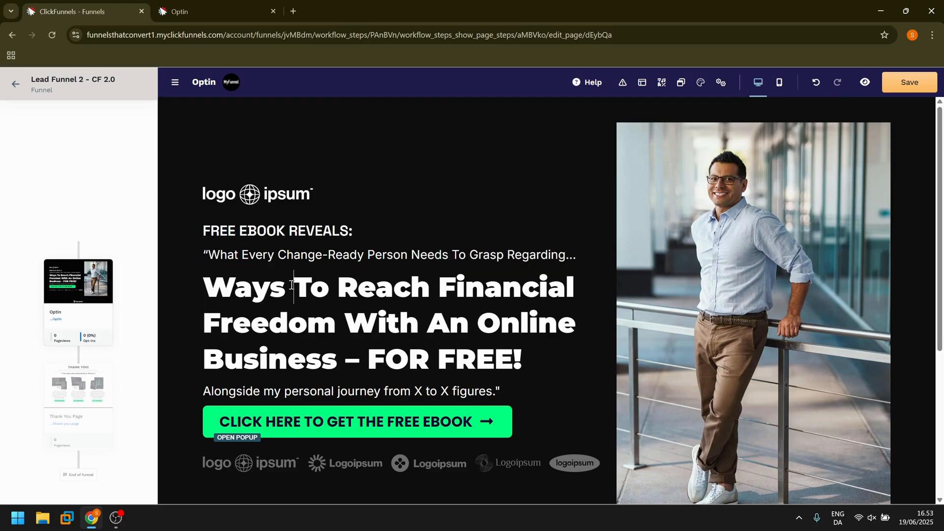
click(456, 291)
- Open the settings of the green ebook button and look through its spacing, text, action, style and icon options
scroll(314, 386, down, 2)
click(348, 337)
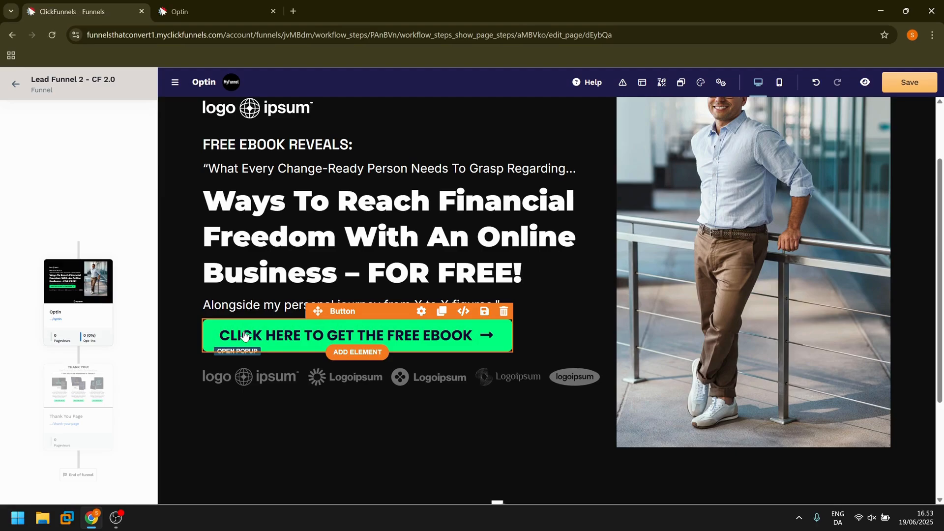
click(376, 338)
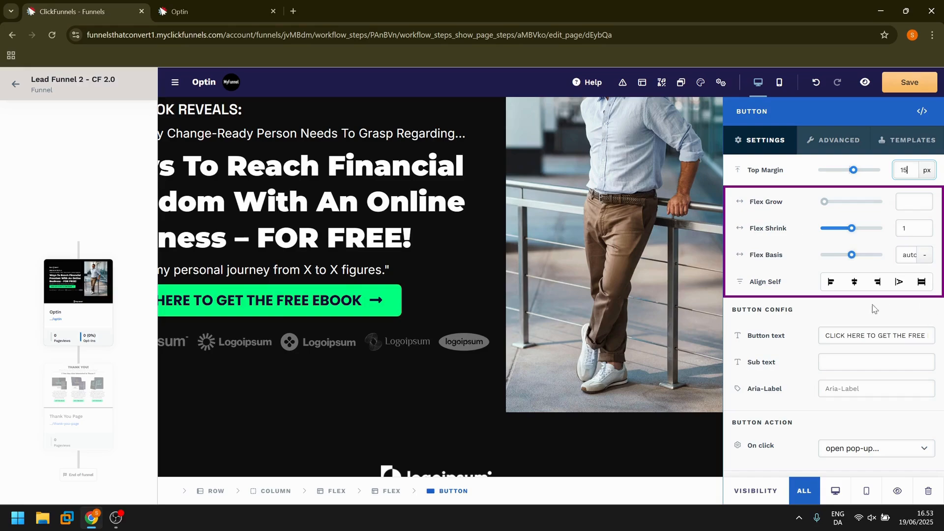
scroll(829, 307, down, 8)
scroll(830, 308, down, 2)
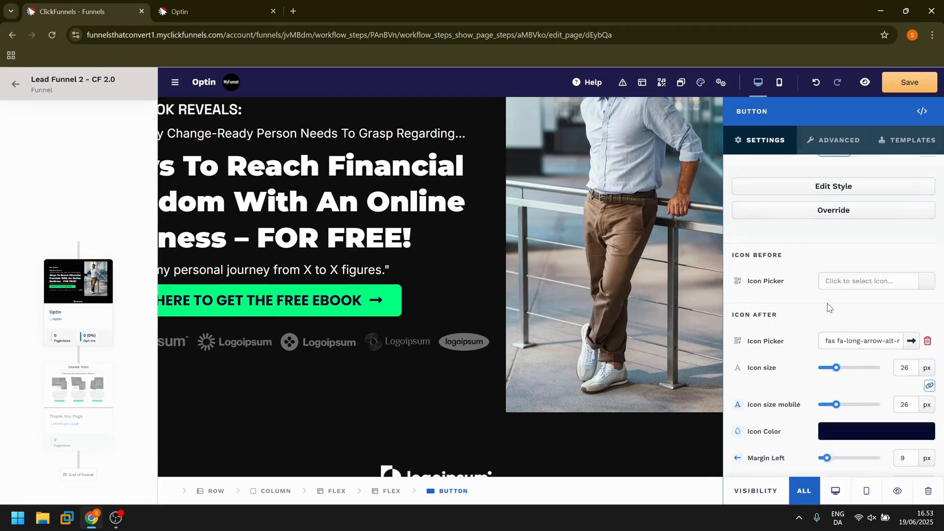
scroll(829, 307, up, 8)
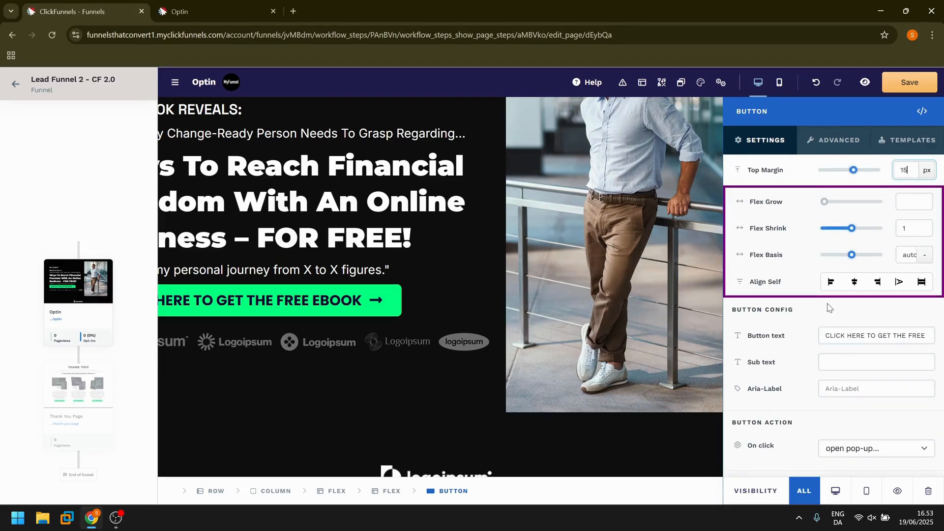
- Replace FREE EBOOK in the button text so it reads "CLICK HERE TO GET THE RECIPES"
click(826, 338)
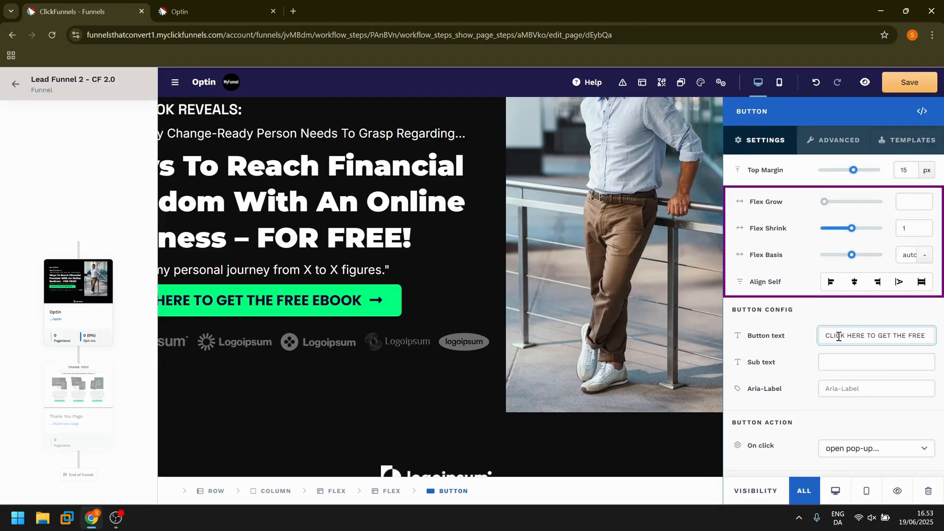
drag(841, 335, 811, 346)
click(862, 339)
drag(871, 338, 943, 338)
key(Right)
key(shift+Left)
key(shift+Left)
key(shift+Left)
key(shift+Left)
key(shift+Left)
key(BackSpace)
key(BackSpace)
key(BackSpace)
key(BackSpace)
key(BackSpace)
key(BackSpace)
text(RE)
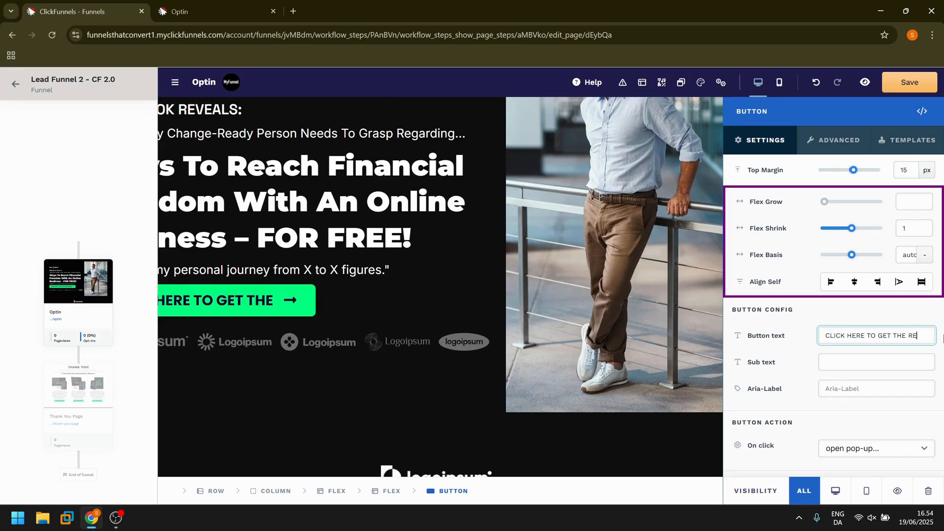
text(CIPES)
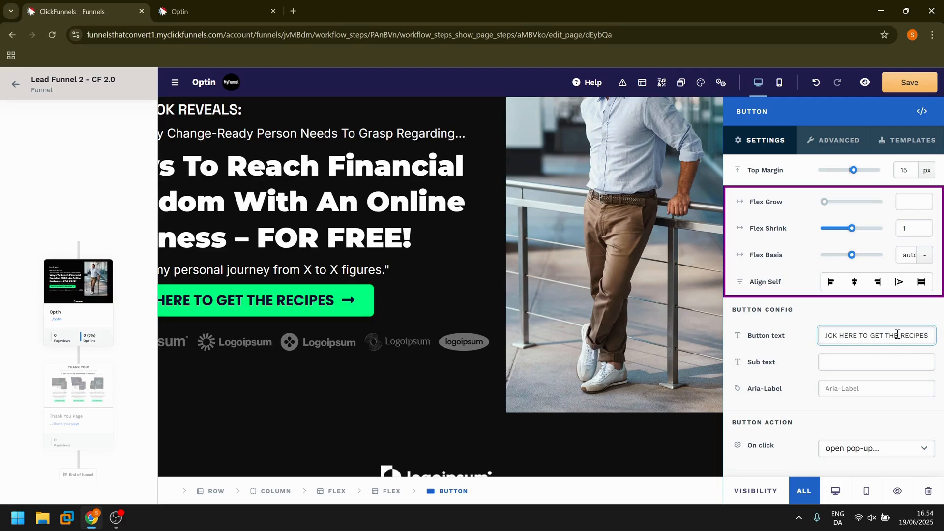
- Replace RECIPES with EBOOK so the button text reads "CLICK HERE TO GET THE EBOOK"
drag(899, 335, 943, 383)
text(EBOOK)
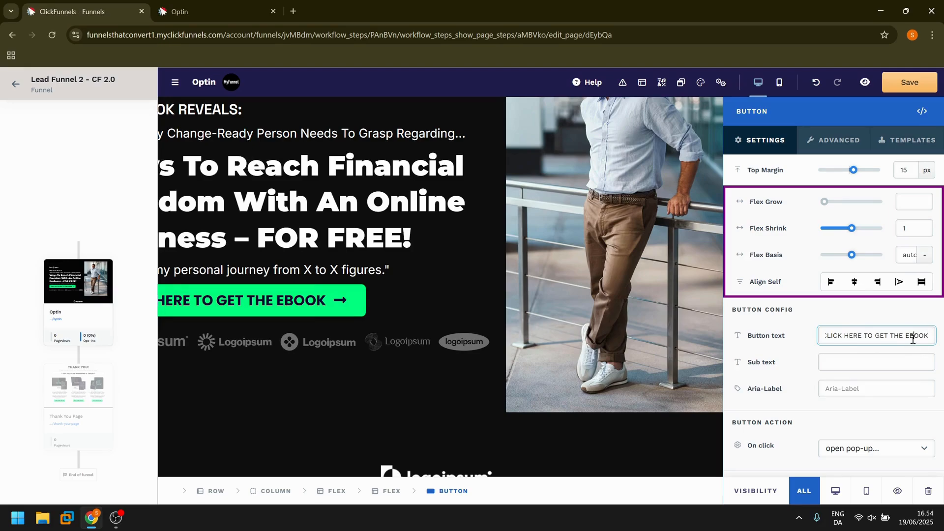
scroll(873, 385, down, 1)
click(875, 348)
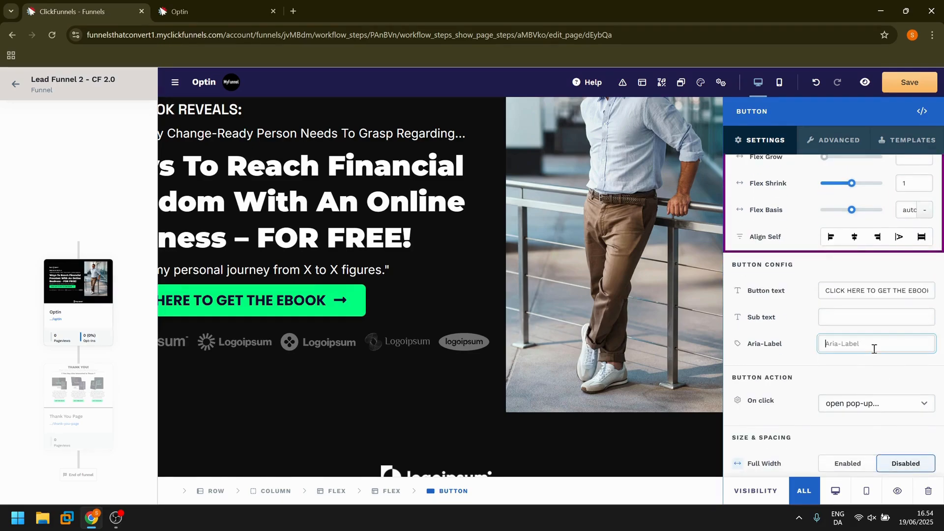
- Try button styles 2, 3 and the custom style option on the ebook button, returning it to style 1
scroll(881, 341, down, 5)
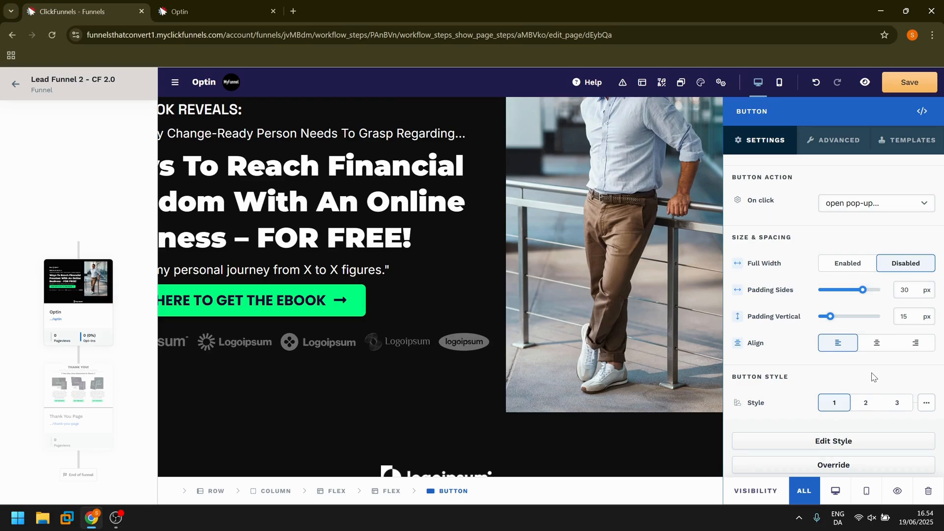
click(865, 403)
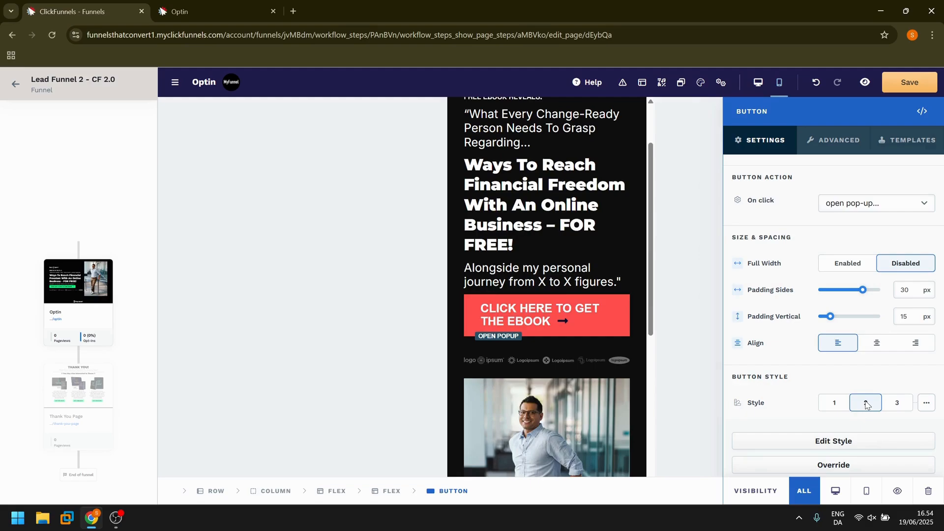
click(834, 404)
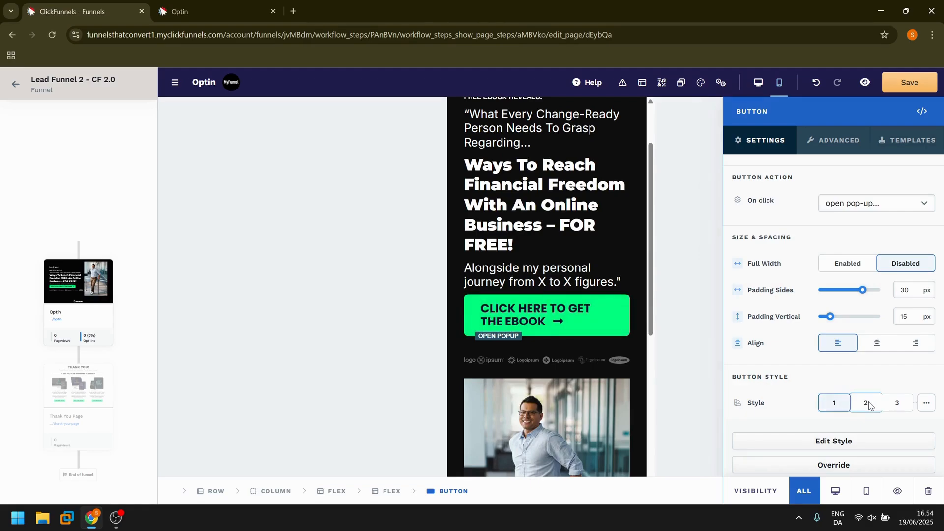
click(866, 404)
click(838, 406)
click(866, 403)
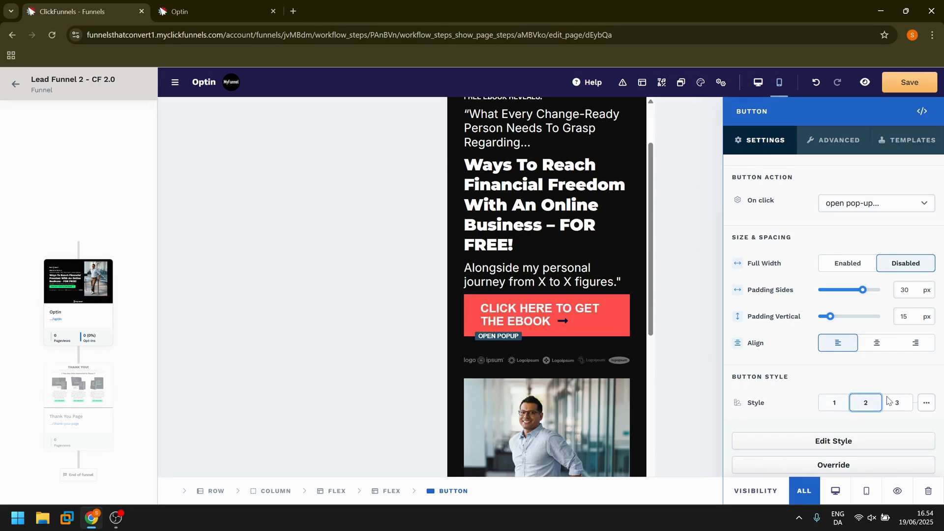
click(895, 401)
click(854, 405)
click(834, 405)
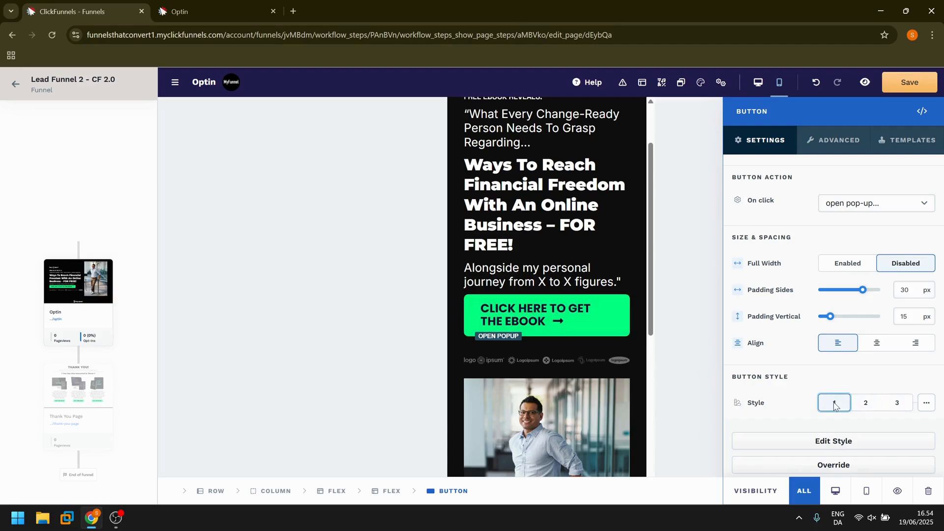
click(865, 404)
click(833, 404)
click(927, 403)
click(896, 403)
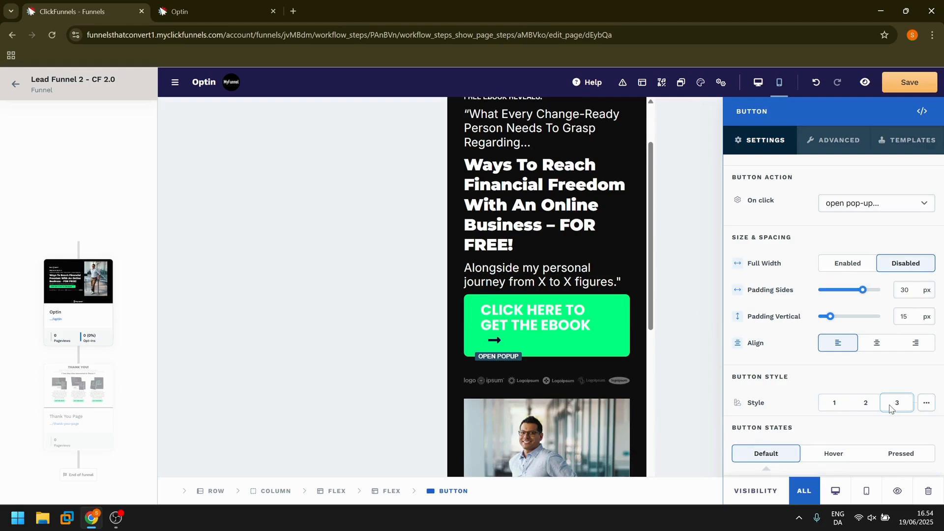
click(865, 403)
click(835, 403)
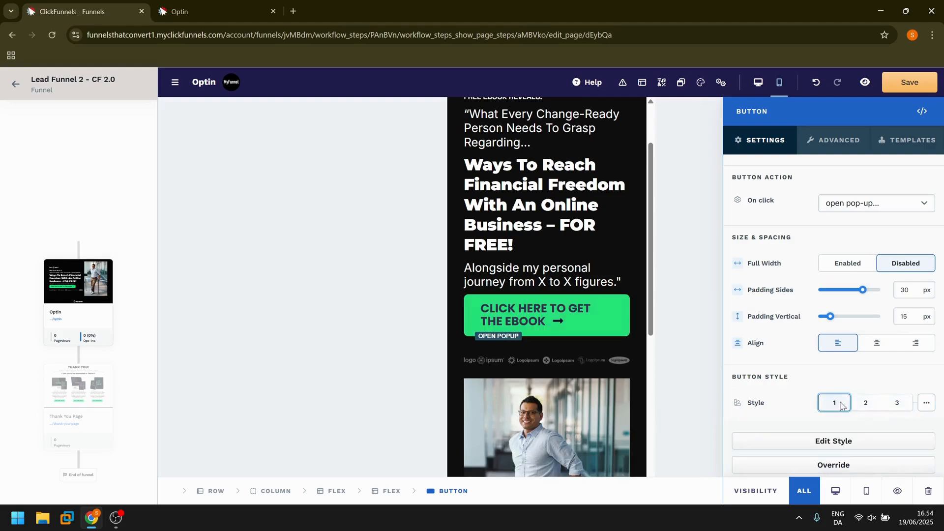
- Edit button style 1 to use the default background color #00d7ff, update the style guide and close it
click(878, 441)
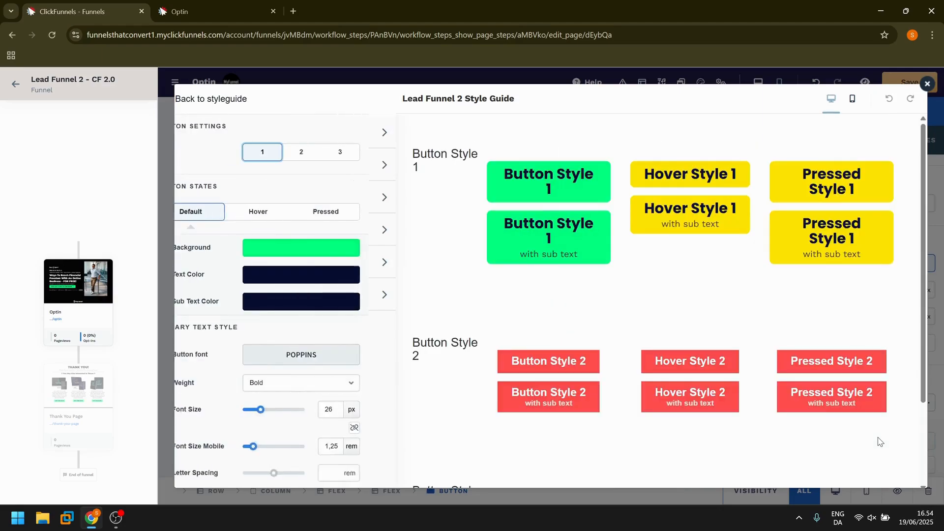
scroll(712, 240, down, 2)
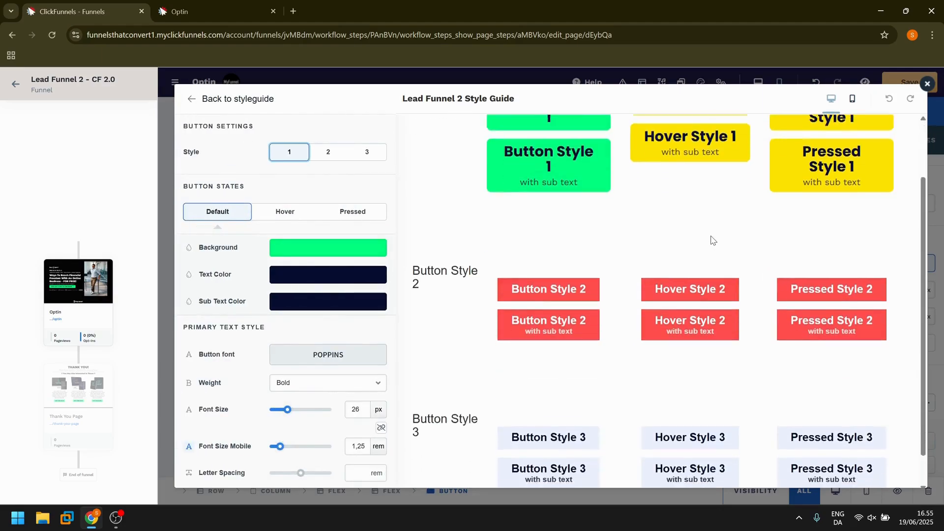
scroll(712, 240, up, 2)
click(354, 255)
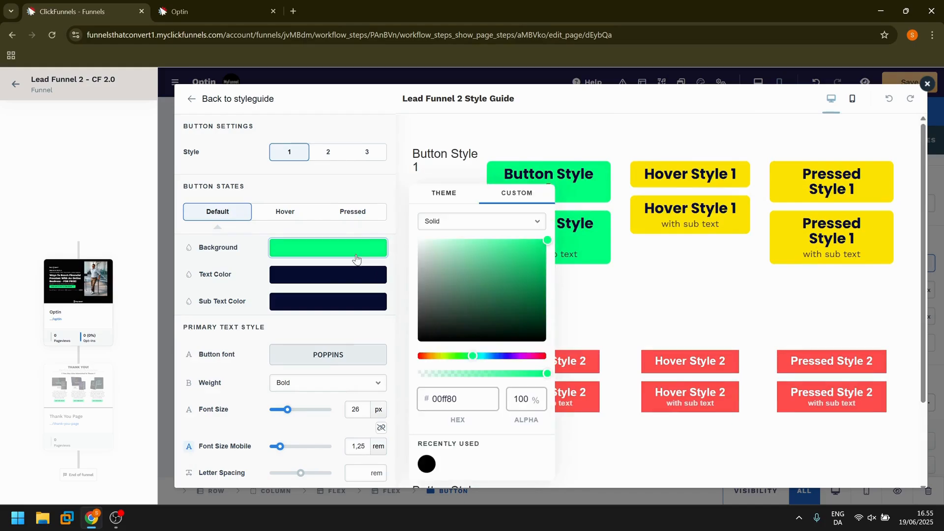
drag(504, 270, 572, 225)
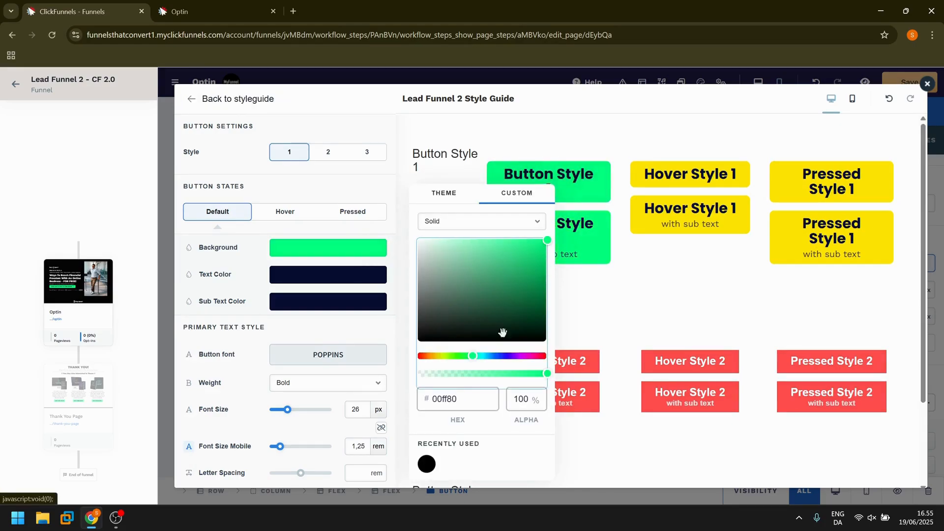
mouse_move(475, 351)
mouse_down()
mouse_move(500, 356)
mouse_move(487, 360)
mouse_up()
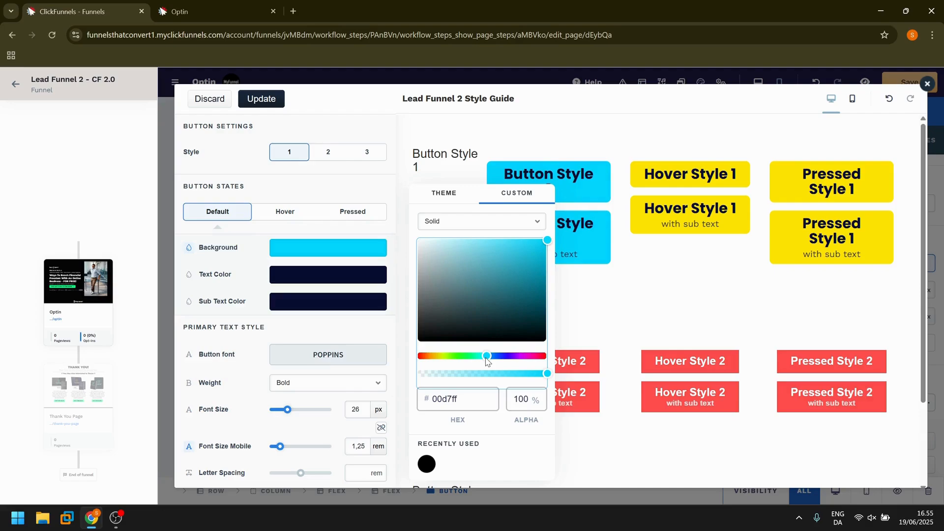
click(626, 459)
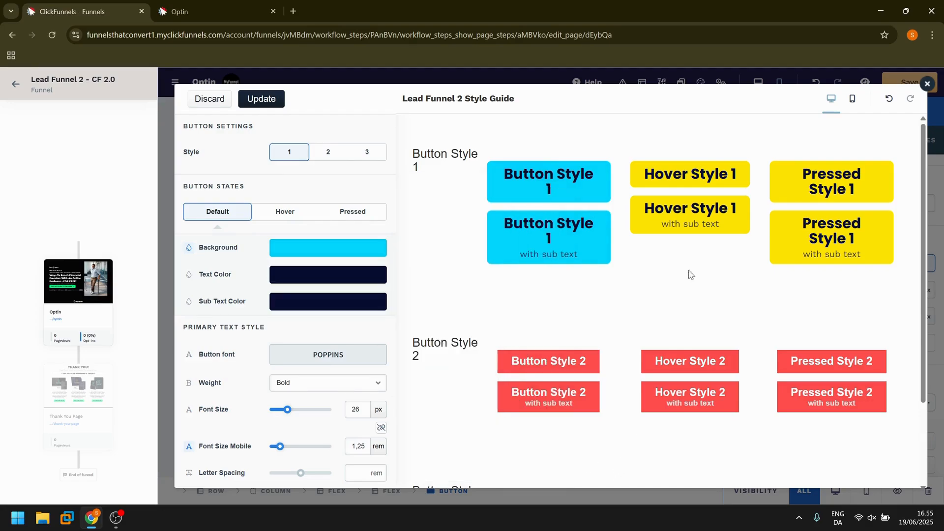
click(272, 101)
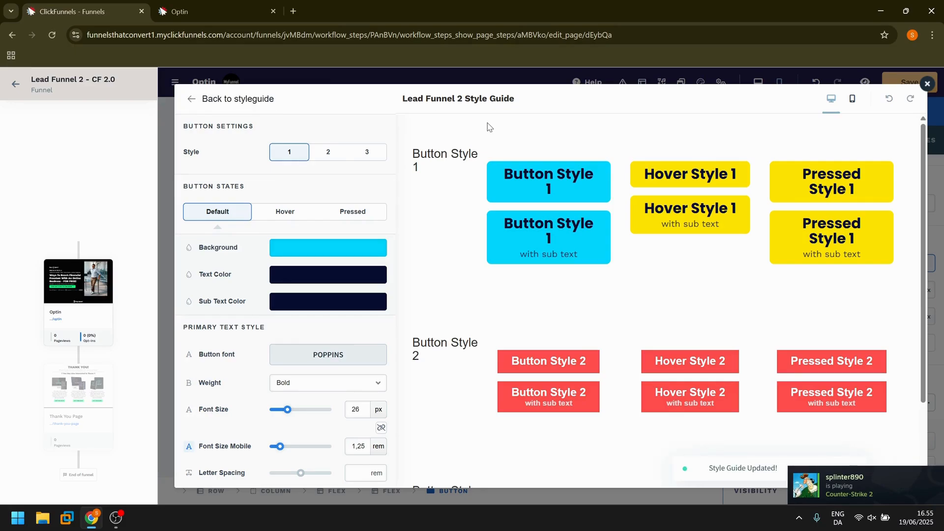
click(927, 84)
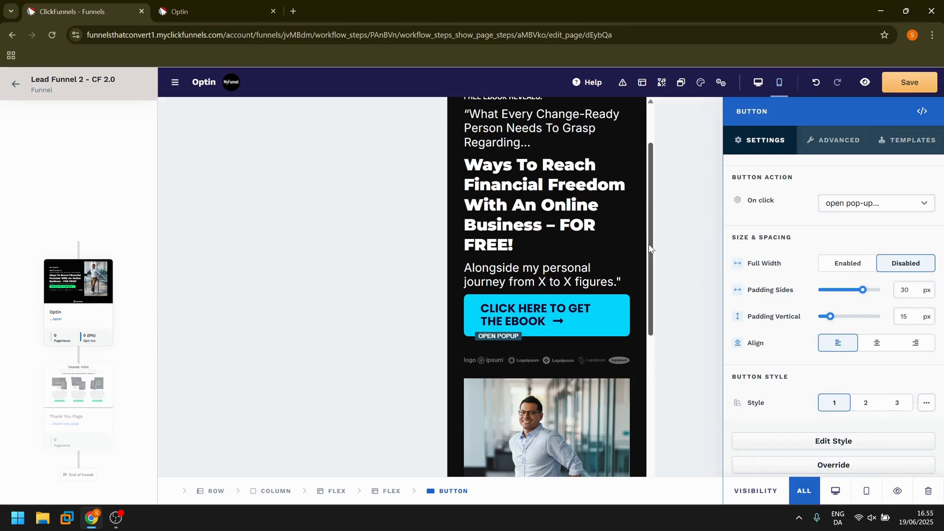
- Check the mobile layout, switch the page back to desktop view and inspect the recolored ebook button there
drag(649, 243, 660, 173)
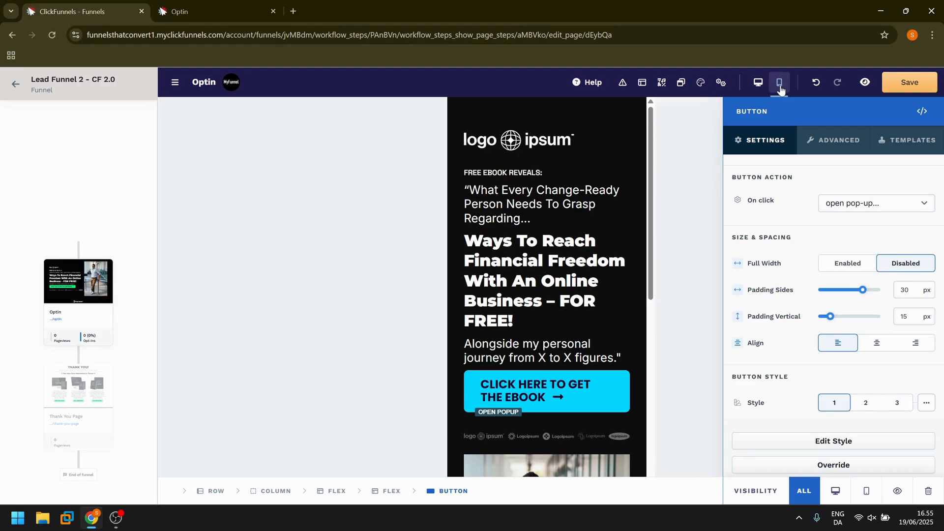
click(757, 83)
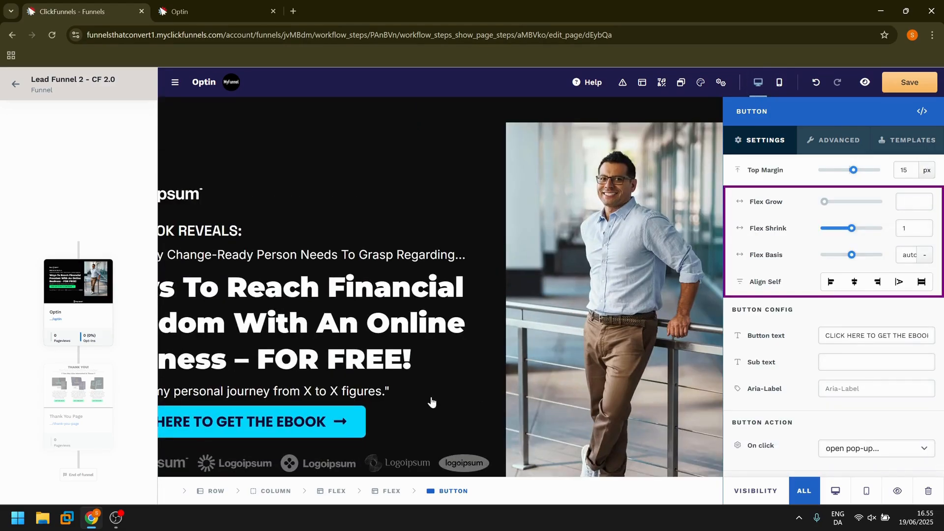
click(719, 123)
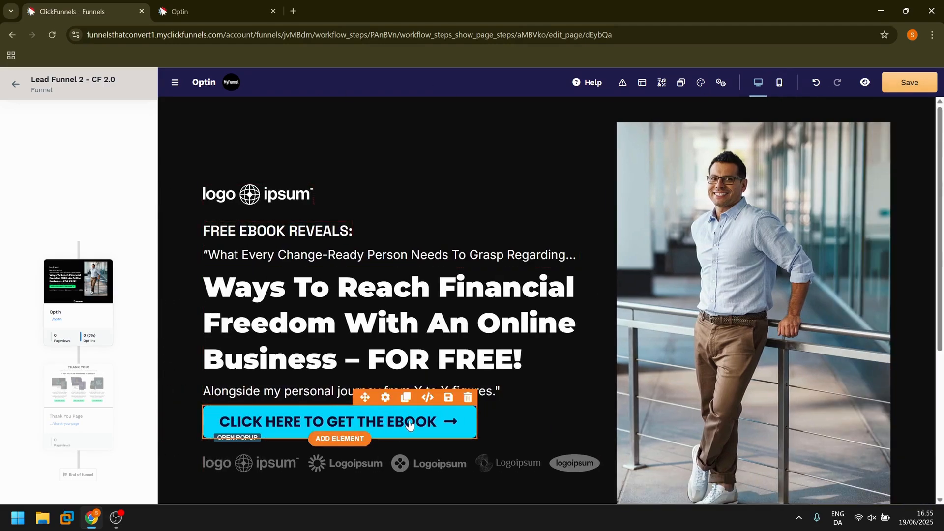
scroll(409, 424, down, 2)
scroll(406, 423, up, 1)
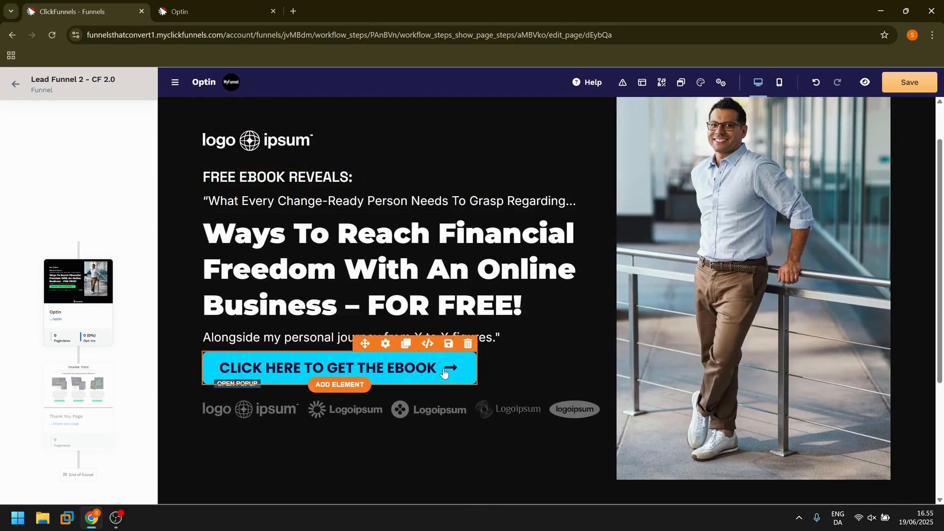
- Look through the ebook button's advanced styles, logic options and button templates, and close its settings
click(385, 343)
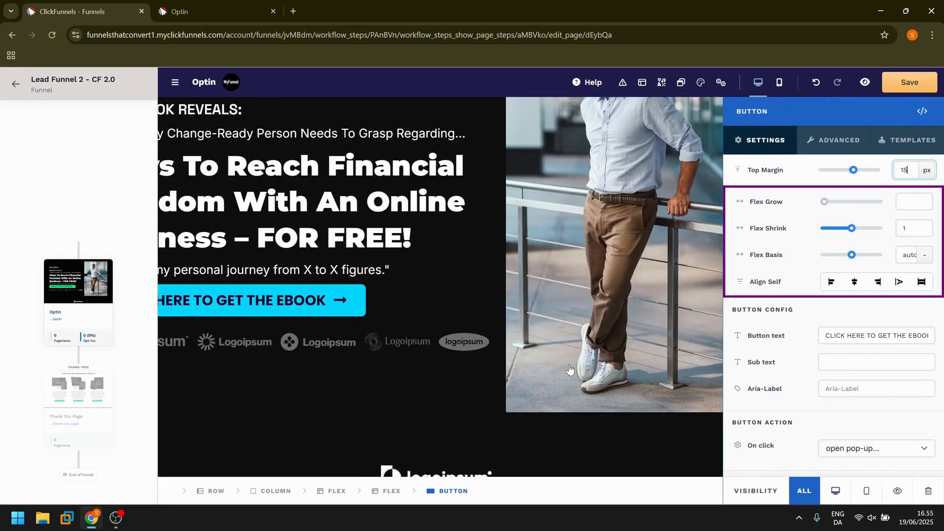
click(834, 142)
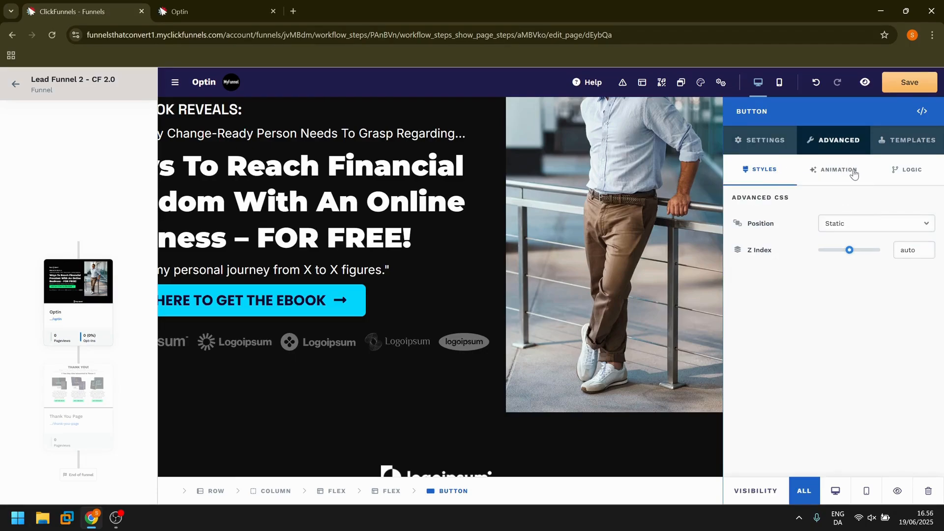
click(907, 181)
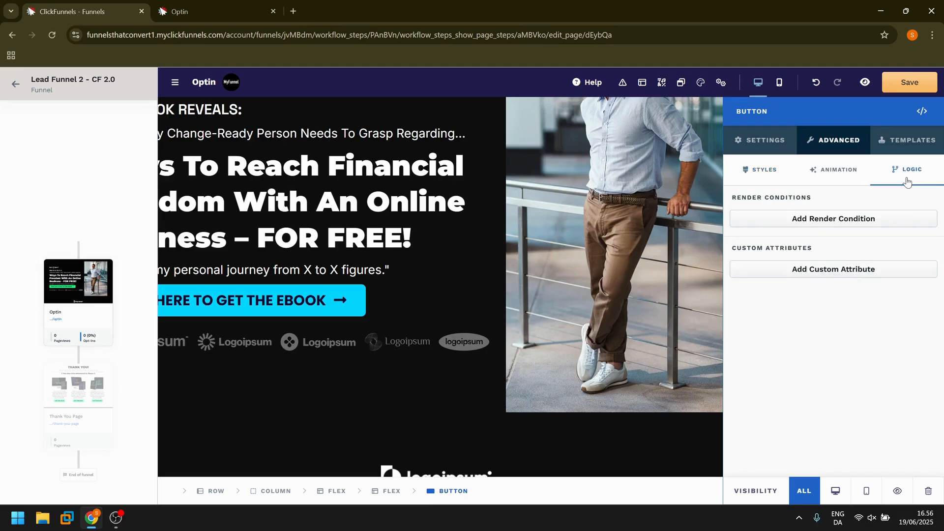
click(923, 146)
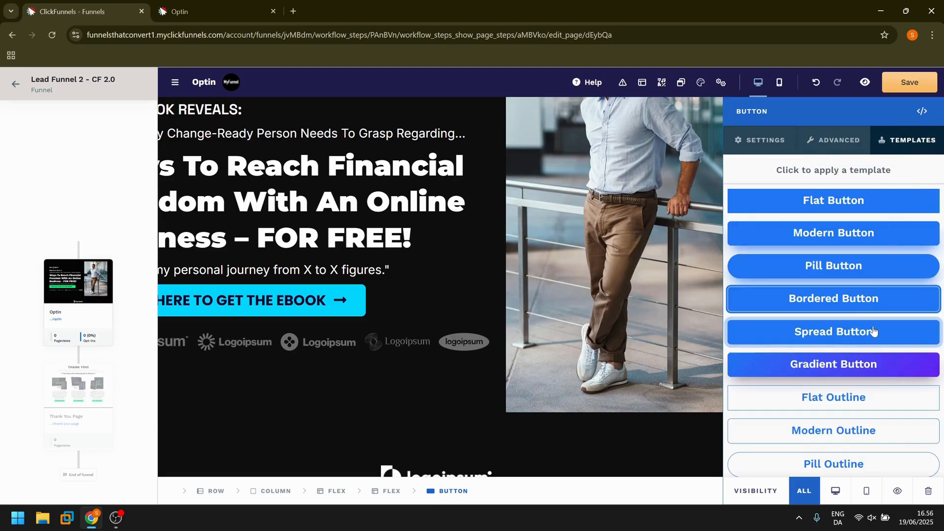
scroll(873, 331, down, 2)
scroll(874, 330, up, 2)
click(780, 149)
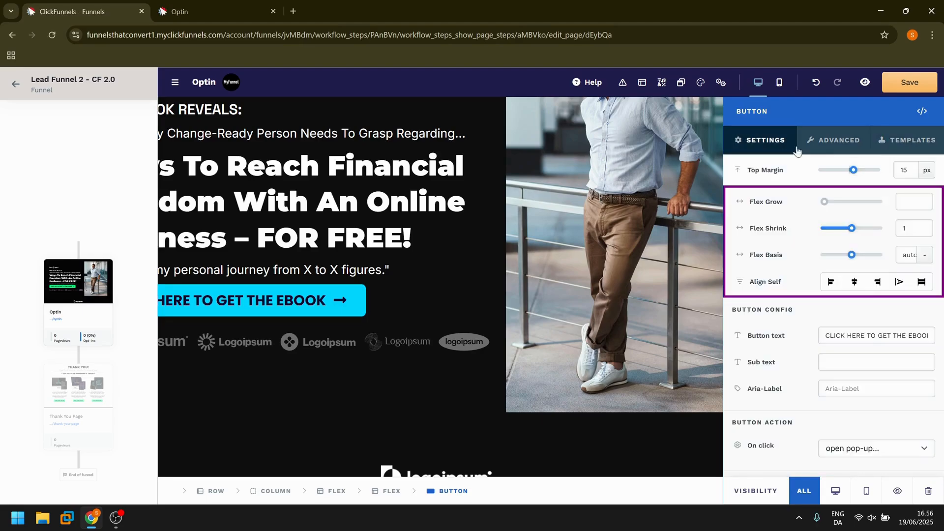
click(585, 239)
scroll(585, 243, up, 3)
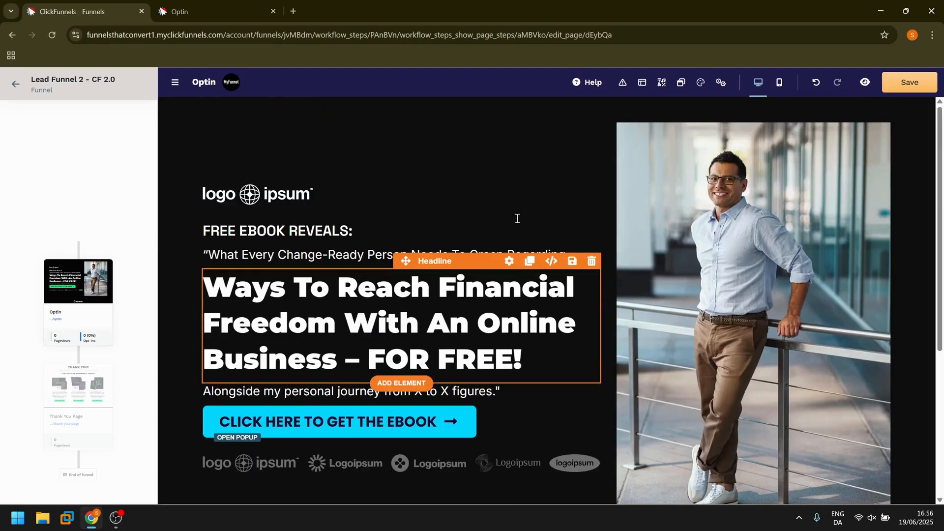
- Look over the logo elements on the page and examine the hero photo's alignment, source and size settings
click(259, 202)
click(510, 176)
scroll(509, 176, down, 2)
scroll(510, 176, up, 2)
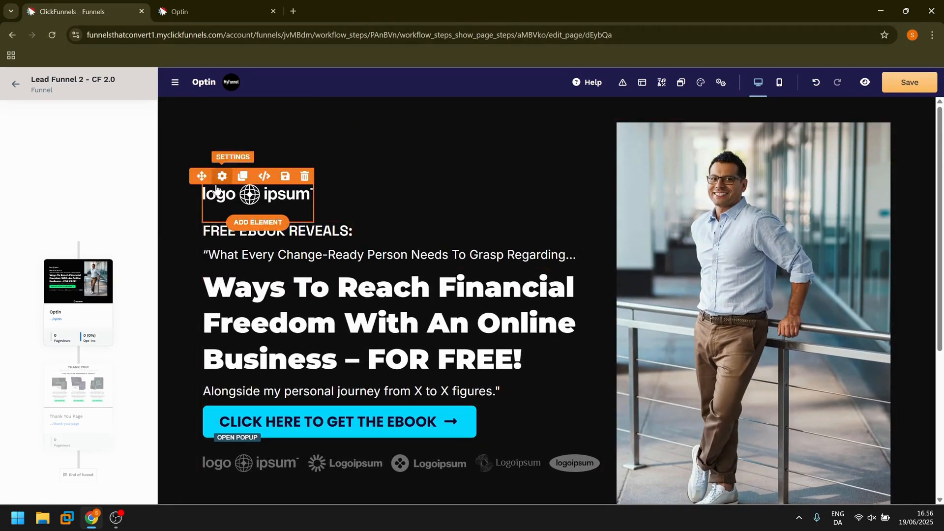
scroll(258, 197, down, 1)
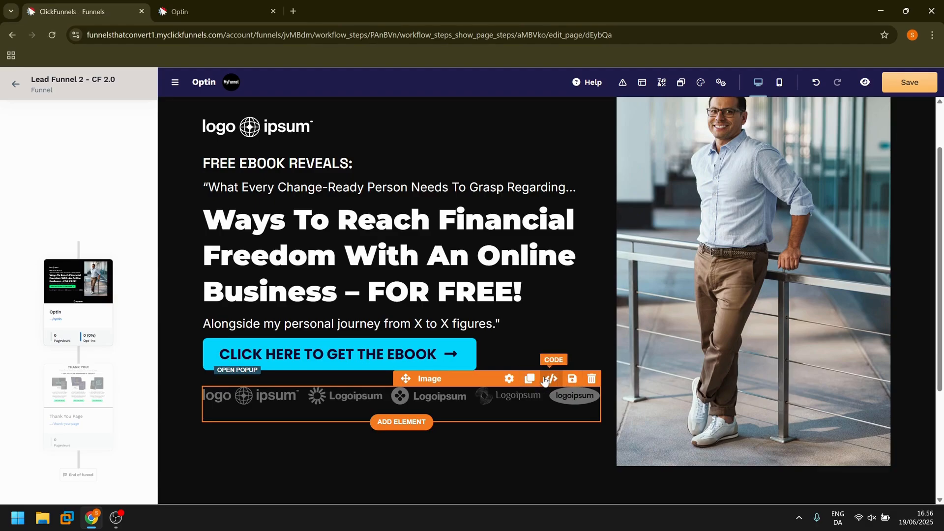
click(509, 382)
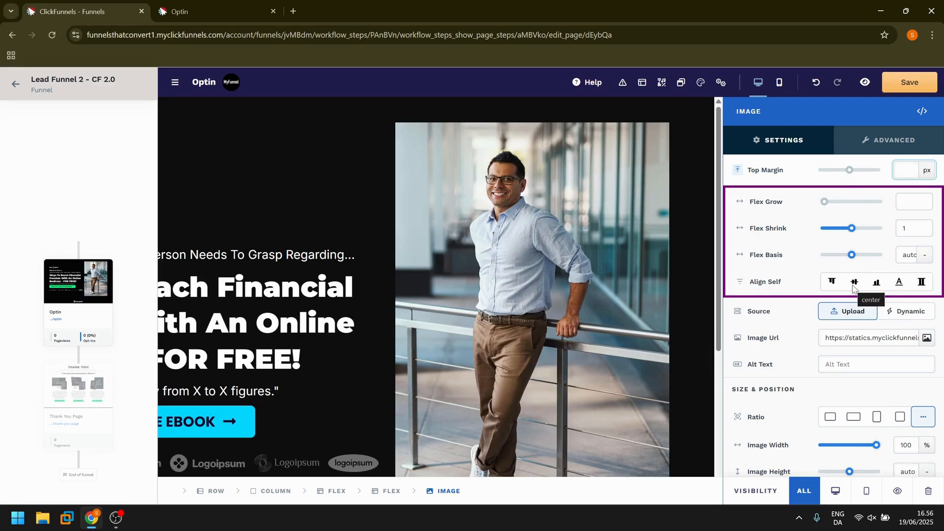
scroll(853, 289, down, 2)
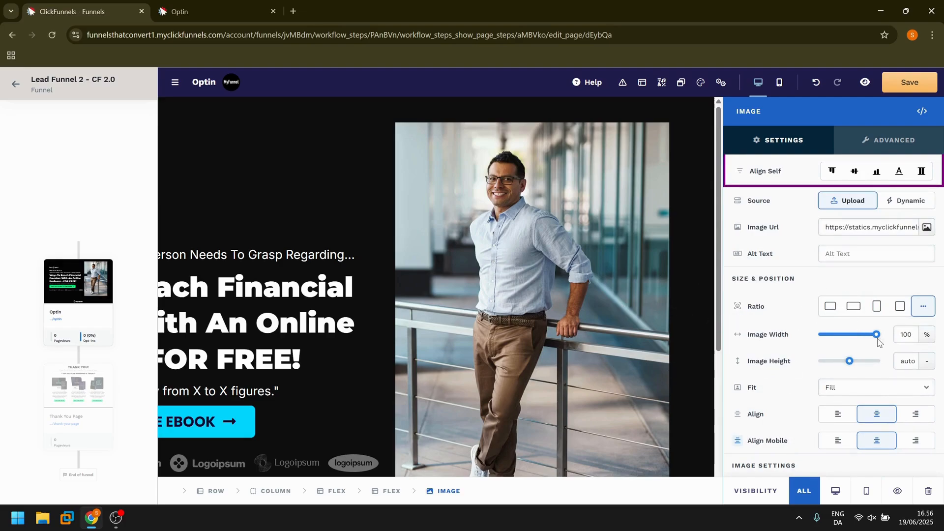
mouse_move(878, 337)
mouse_down()
mouse_move(836, 337)
mouse_move(883, 338)
mouse_move(837, 352)
mouse_move(887, 348)
mouse_move(880, 338)
mouse_move(891, 337)
mouse_up()
- Browse replacement images for the hero photo on Pixabay, searching for "marketing" and "business"
click(931, 232)
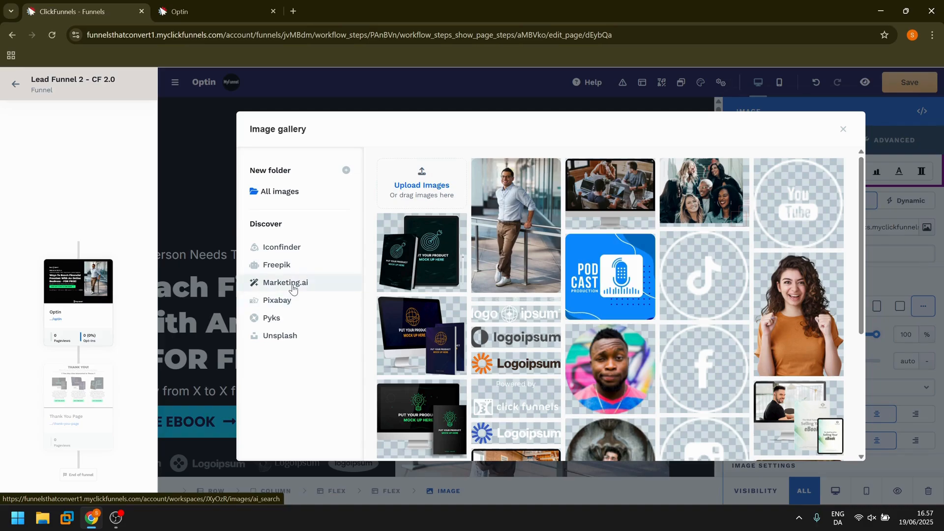
click(309, 301)
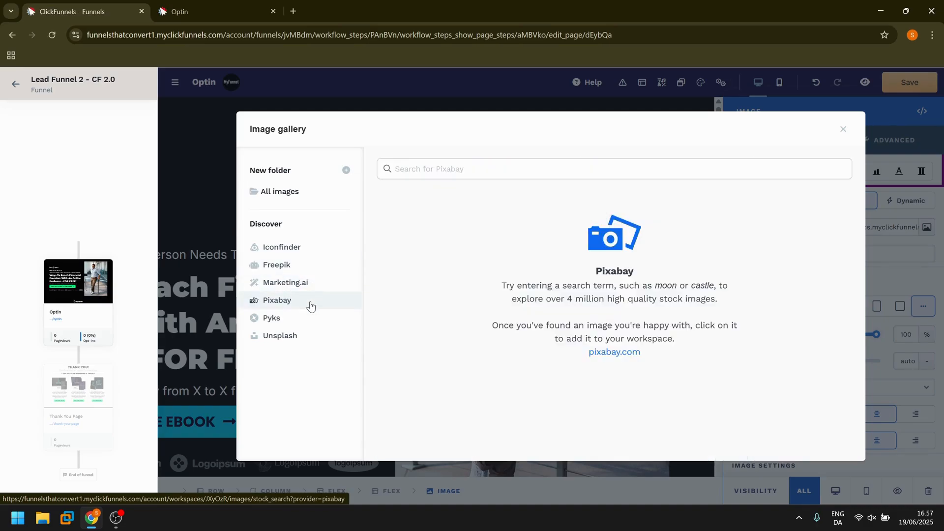
click(437, 172)
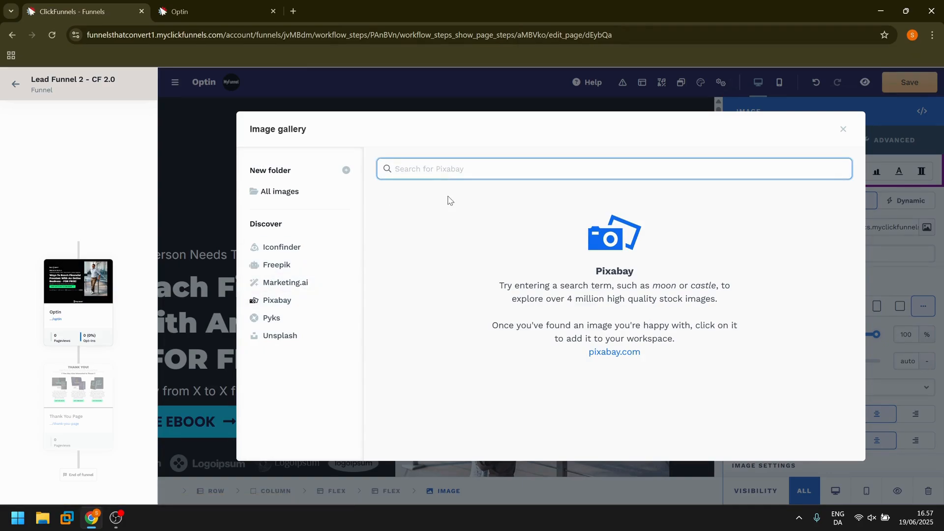
text(marketing)
key(ctrl+a)
text(business)
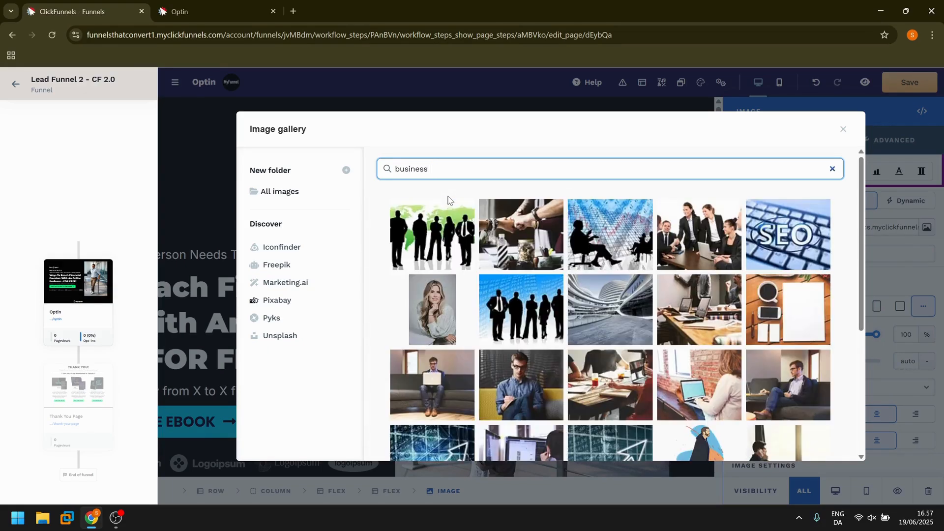
- Search Pixabay for "man smiling" and replace the hero photo with the picture of the man in a dark suit
key(ctrl+a)
text(man smiling)
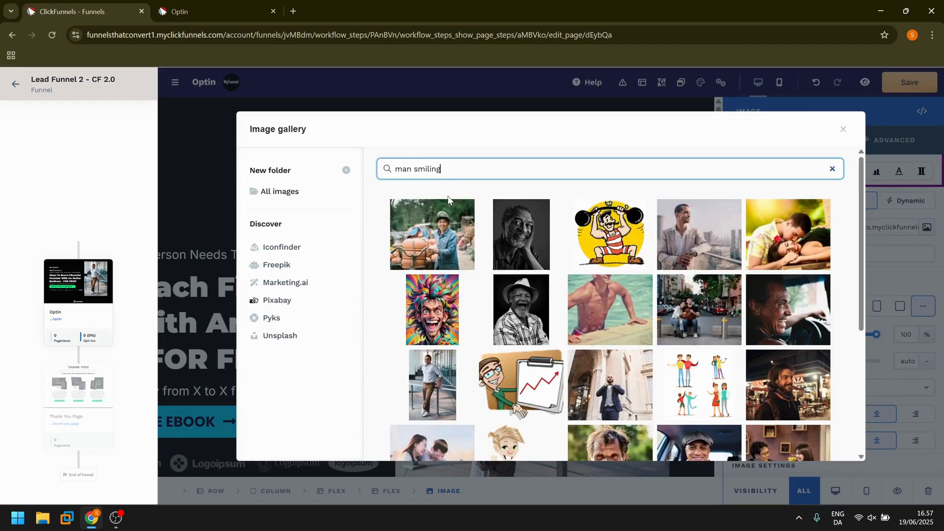
scroll(654, 364, down, 5)
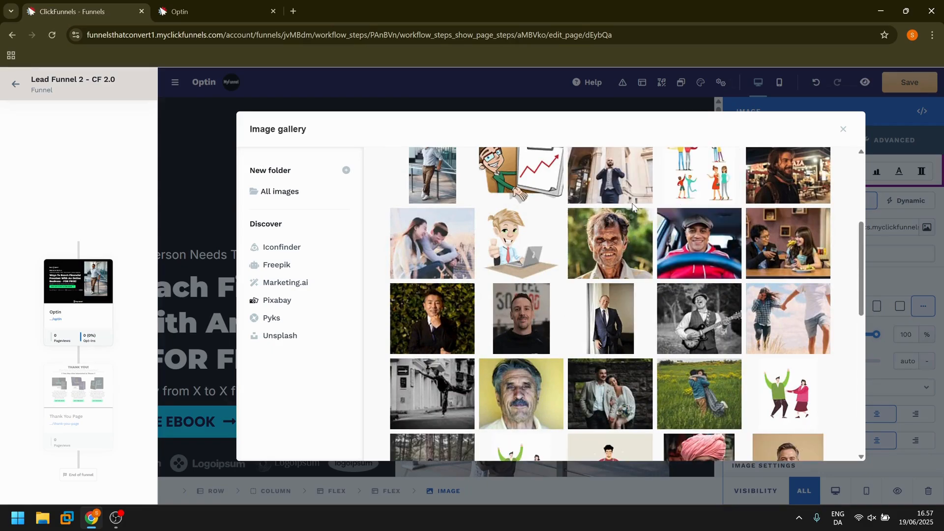
click(622, 330)
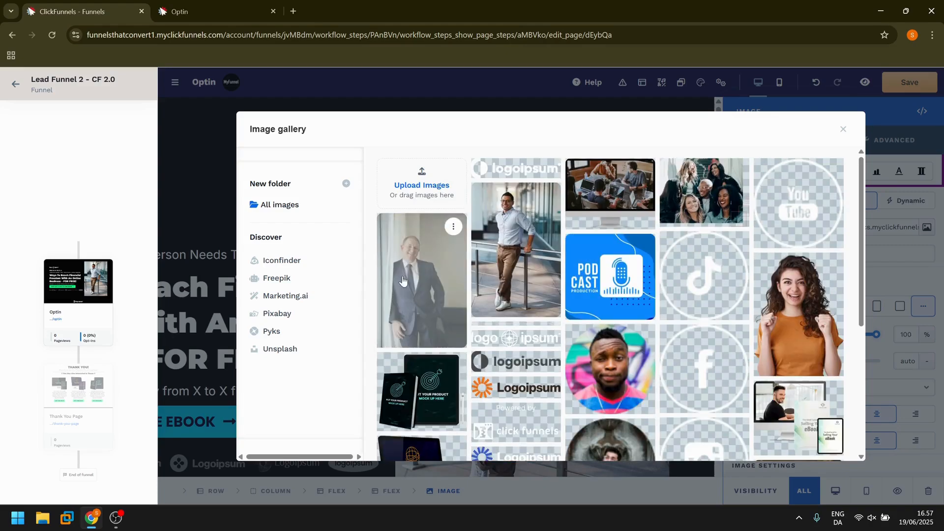
scroll(643, 268, down, 4)
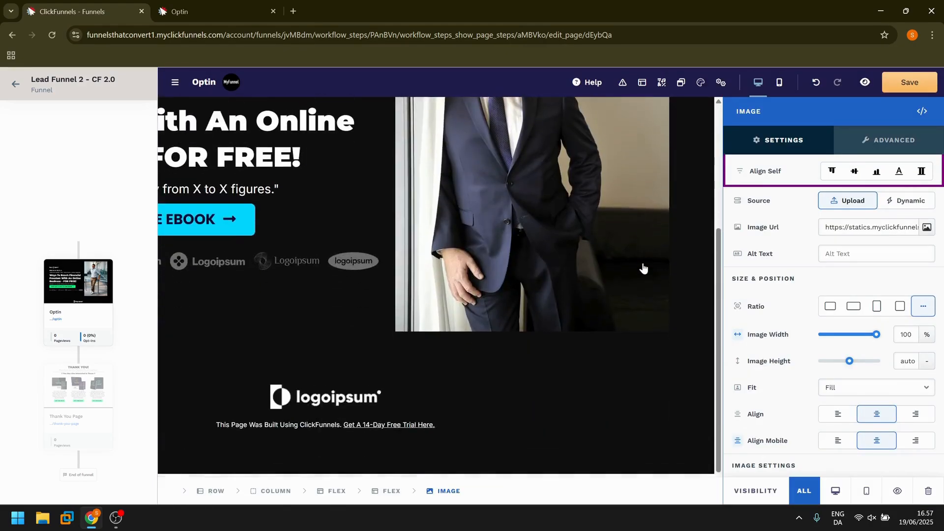
scroll(643, 268, up, 3)
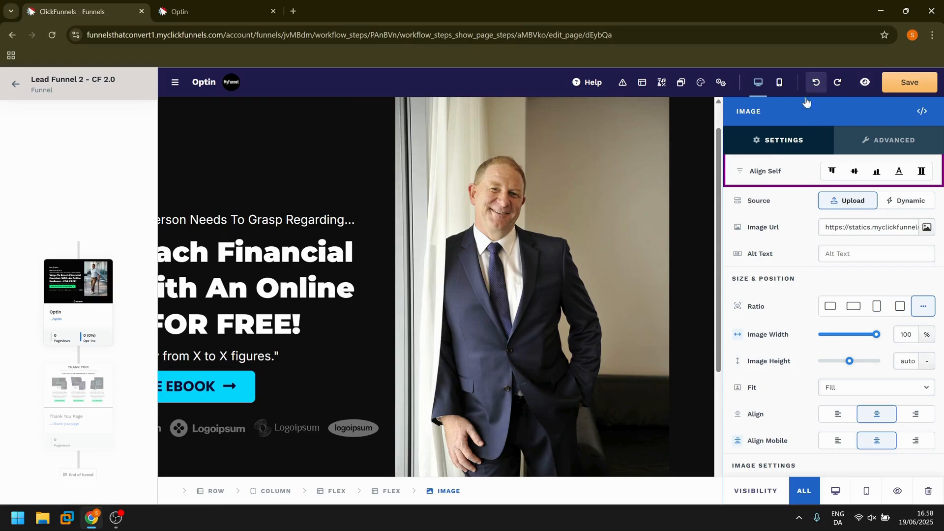
- Close the image settings and undo the hero photo replacement
click(282, 254)
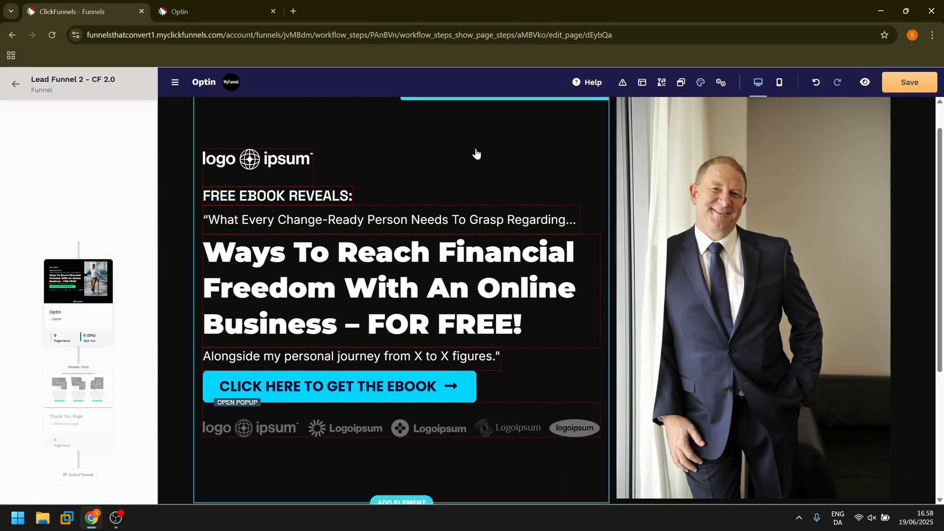
click(814, 83)
scroll(695, 247, up, 1)
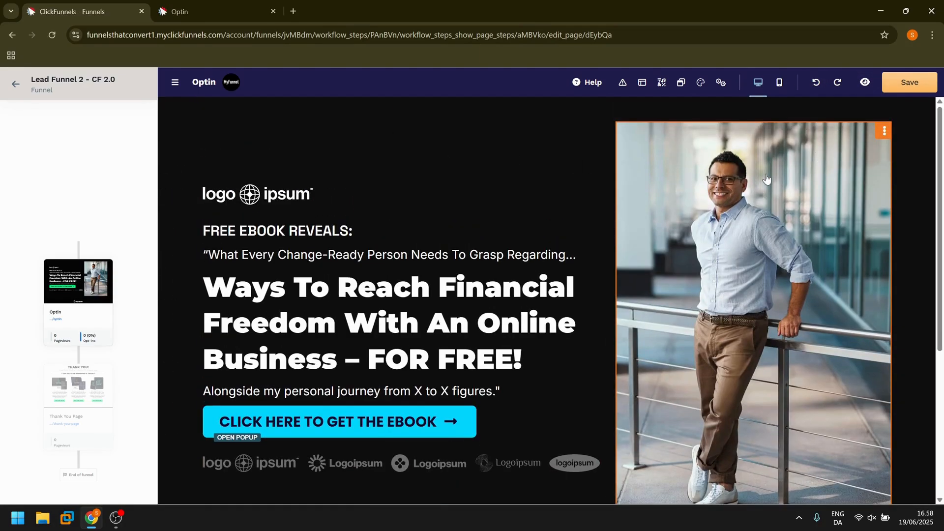
- Review the Optin page from the hero photo and headline down to the footer
scroll(695, 247, down, 5)
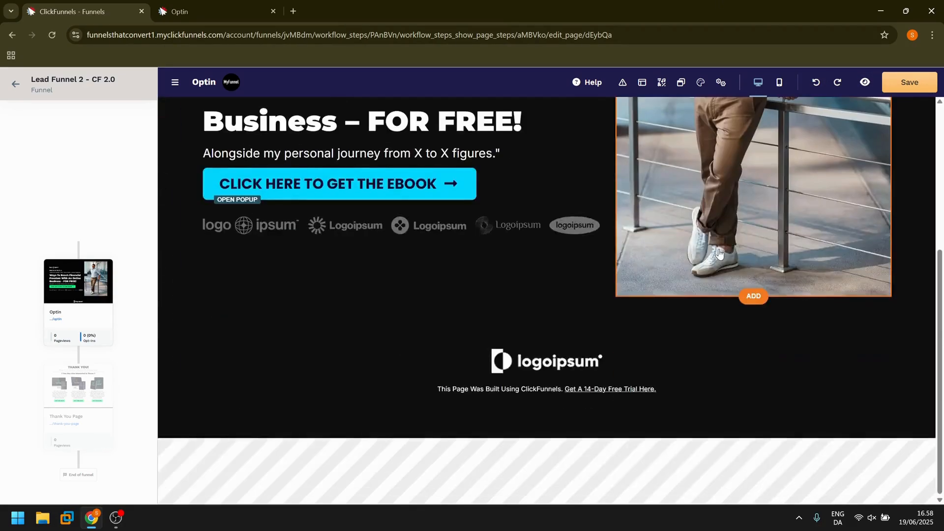
scroll(738, 270, up, 5)
scroll(773, 289, down, 5)
scroll(773, 289, up, 5)
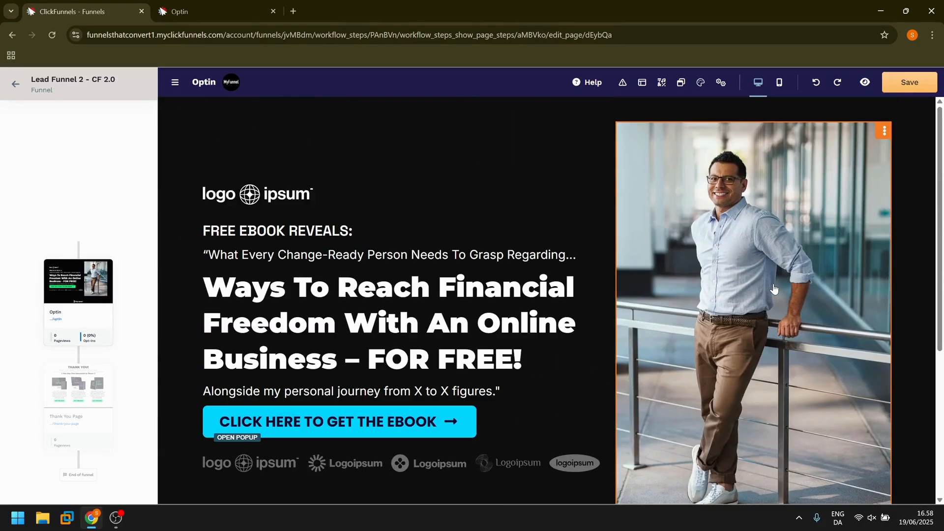
scroll(780, 157, down, 5)
scroll(781, 158, up, 5)
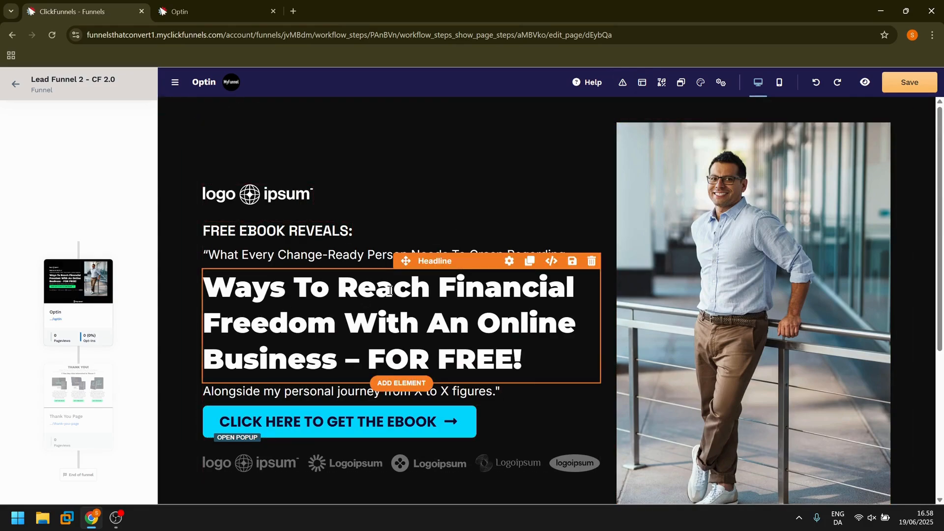
scroll(403, 206, down, 3)
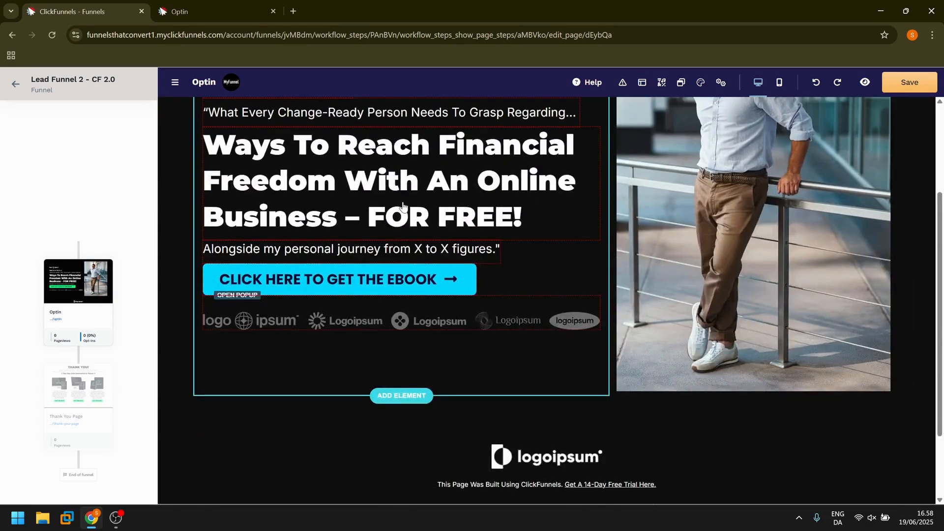
scroll(402, 205, up, 3)
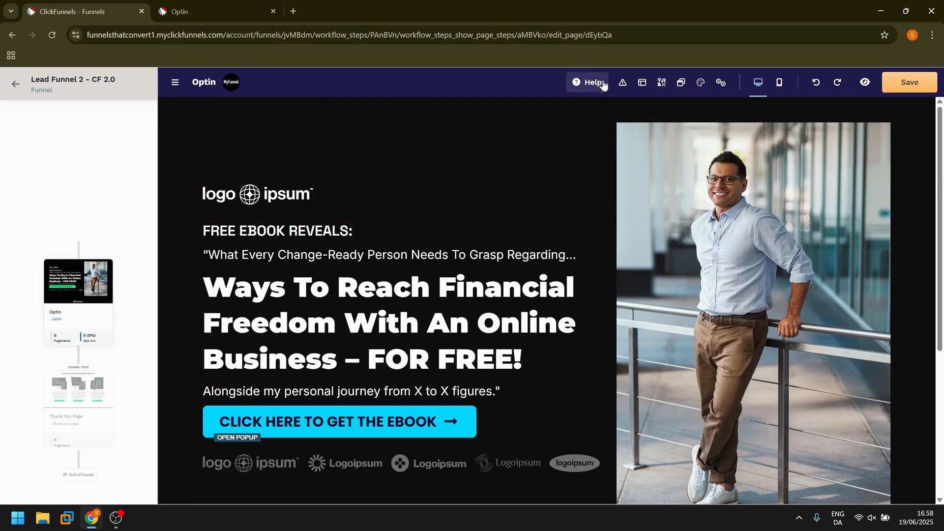
- Open the page's layout tree and examine how its sections, rows, columns and elements are nested
click(642, 83)
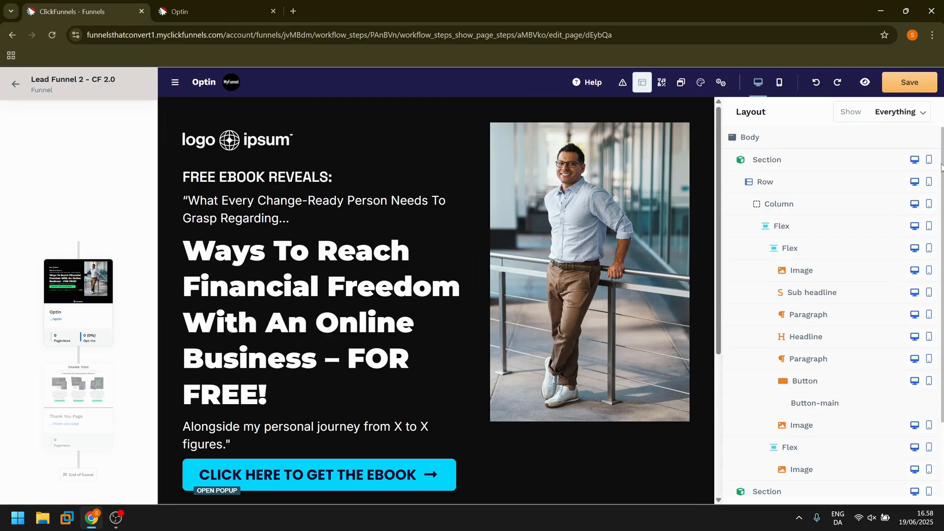
scroll(875, 299, down, 3)
scroll(876, 299, up, 3)
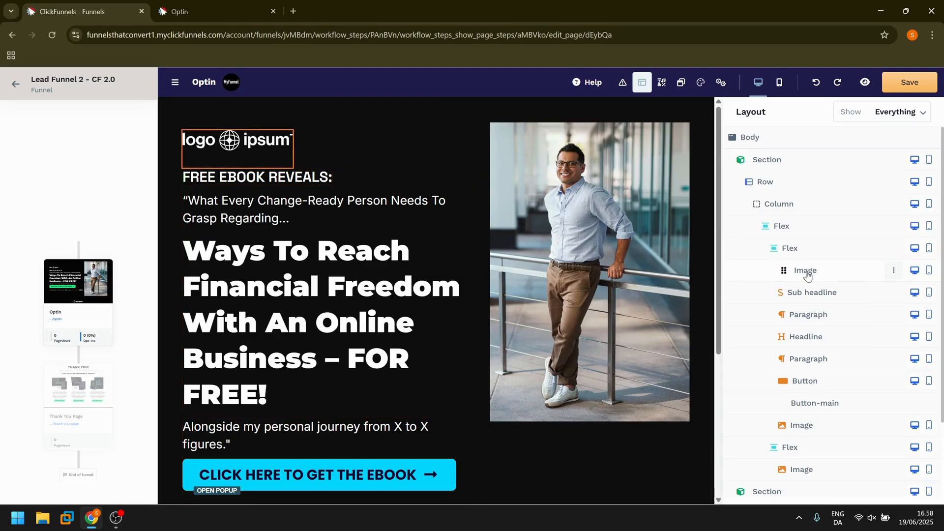
scroll(798, 258, down, 2)
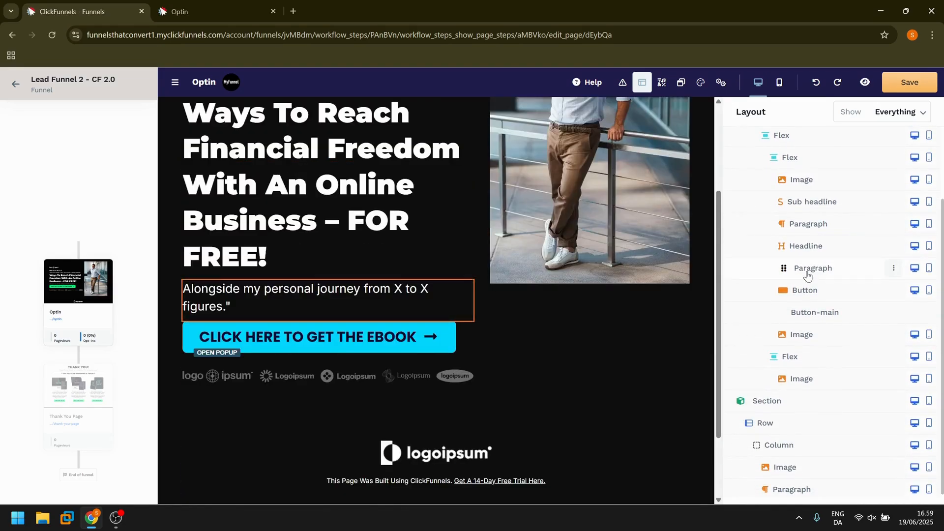
scroll(807, 275, up, 2)
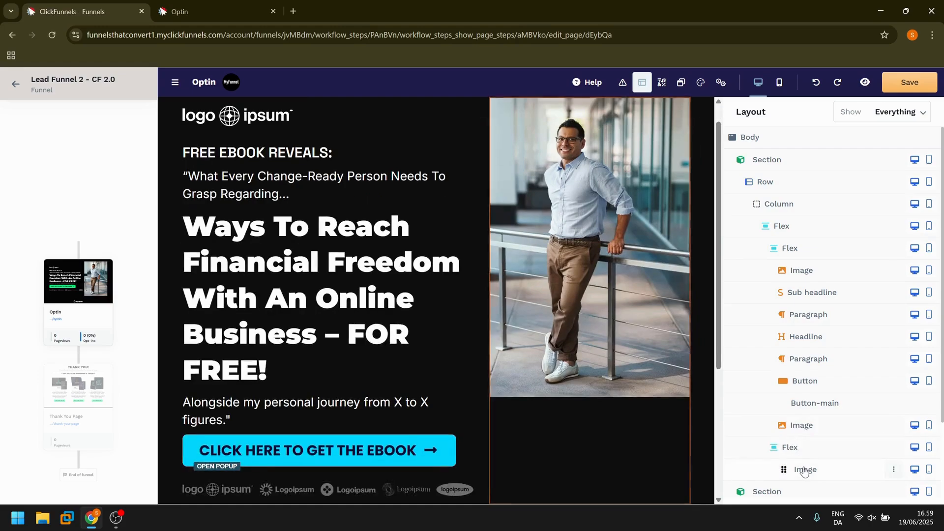
scroll(804, 470, down, 2)
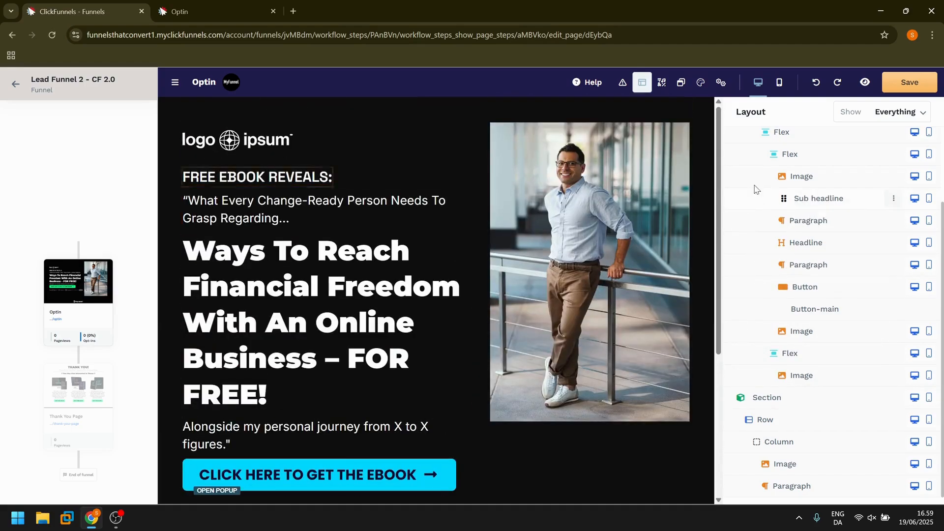
- Try to move the footer section above the first section in the layout tree
right_click(733, 144)
click(733, 144)
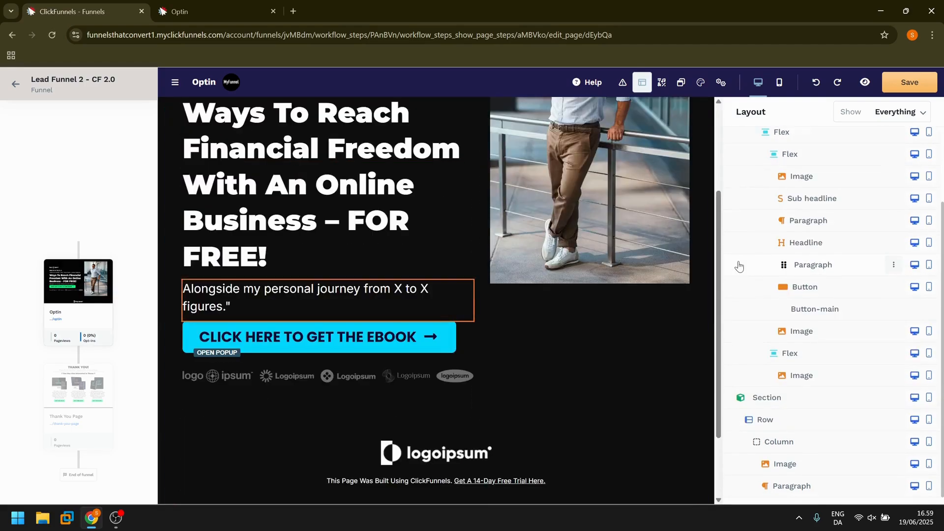
drag(742, 400, 725, 133)
scroll(733, 177, down, 1)
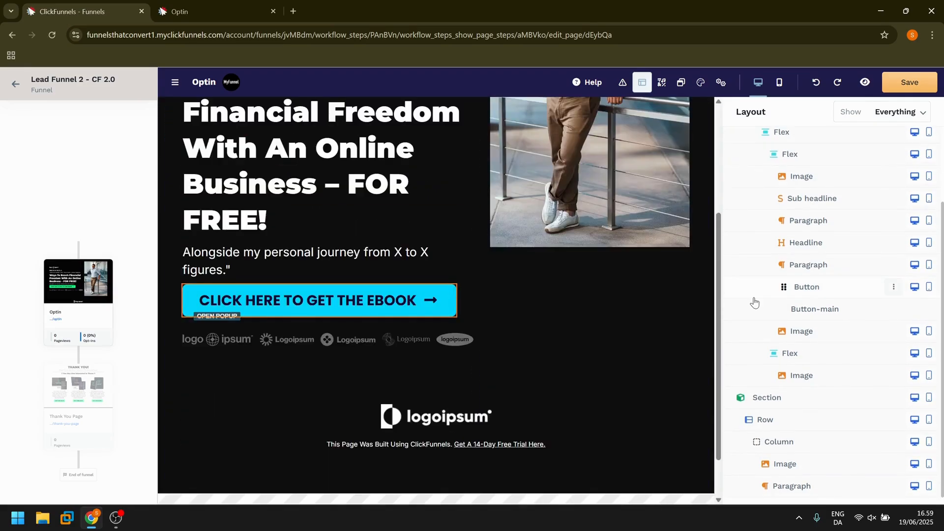
scroll(866, 388, up, 2)
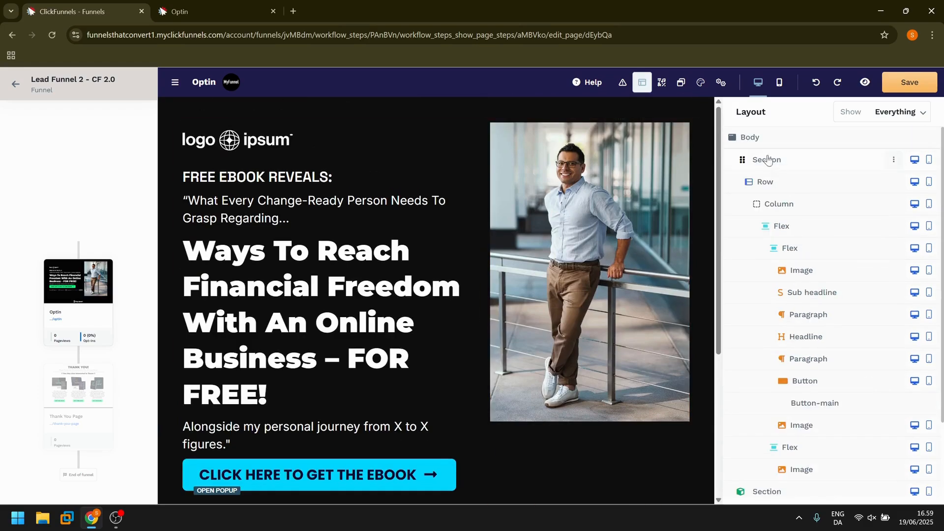
- Look at the Body's general settings and the first section's options, returning to the layout tree
click(755, 138)
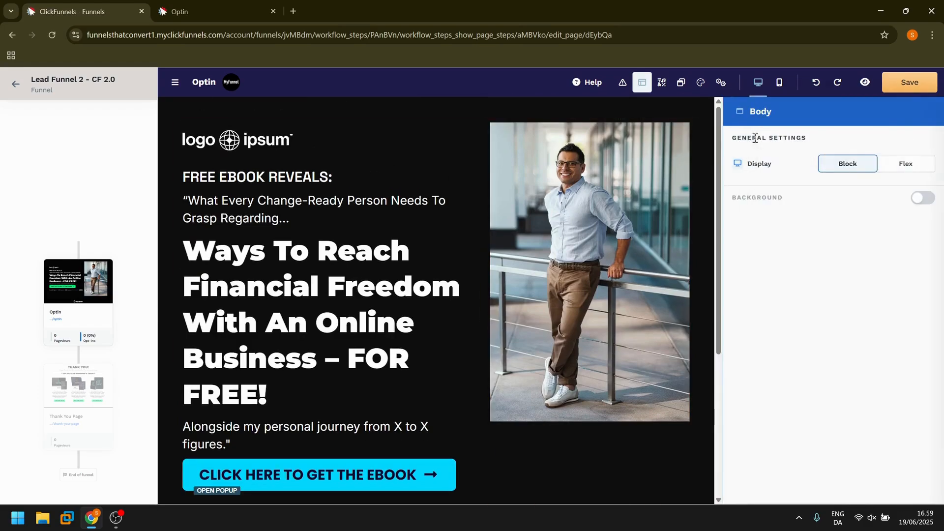
click(642, 82)
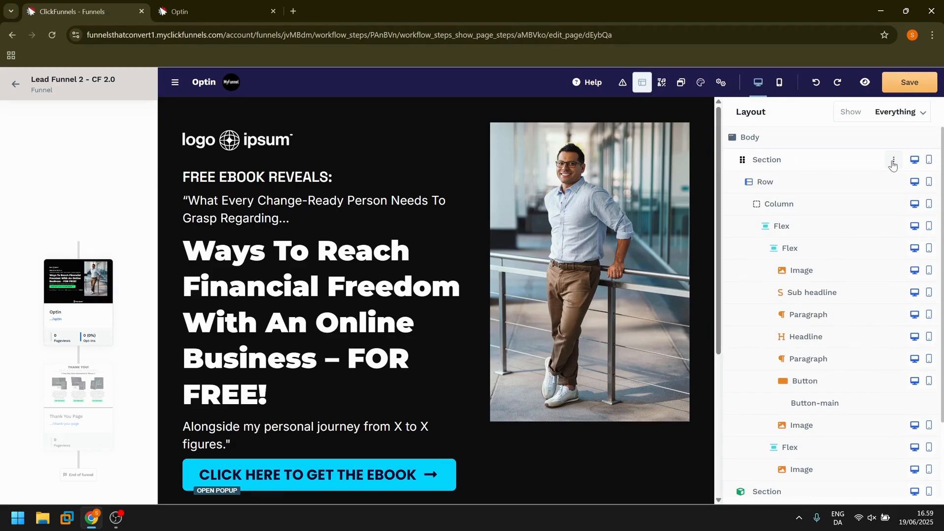
click(893, 161)
click(894, 162)
click(829, 162)
click(641, 82)
- Check the footer section in the layout tree and try again to reorder it toward the beginning of the page
scroll(805, 370, down, 3)
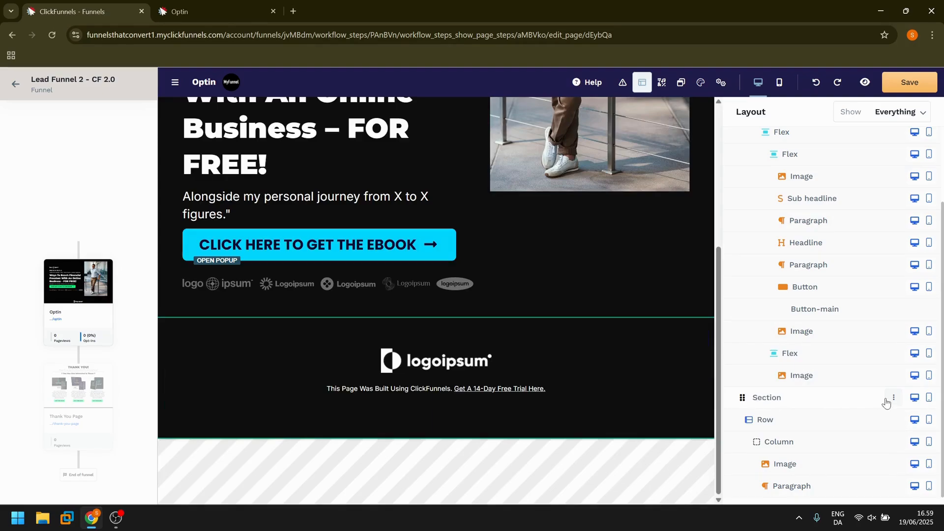
drag(891, 402, 810, 355)
drag(743, 355, 752, 135)
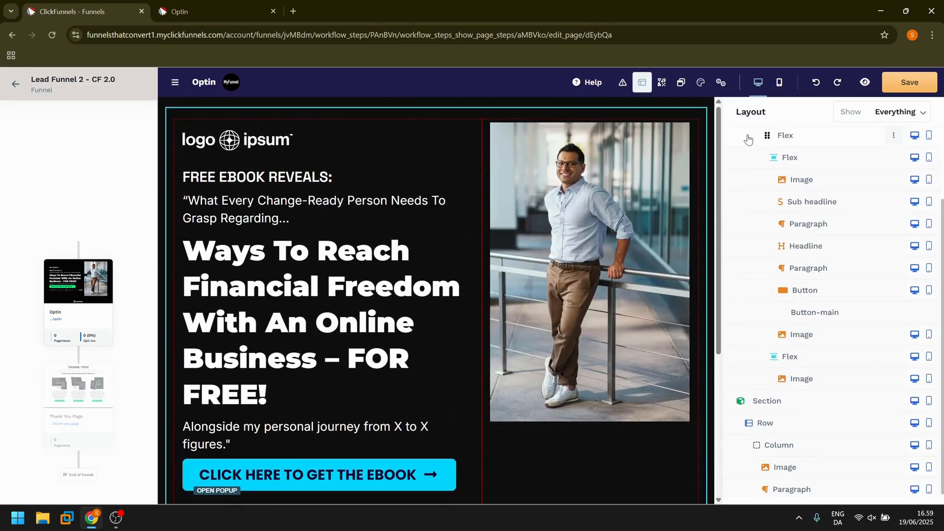
- Add the blue "You'll Unlock Everything You See Below For FREE!" header section between the hero section and the footer
scroll(518, 405, down, 4)
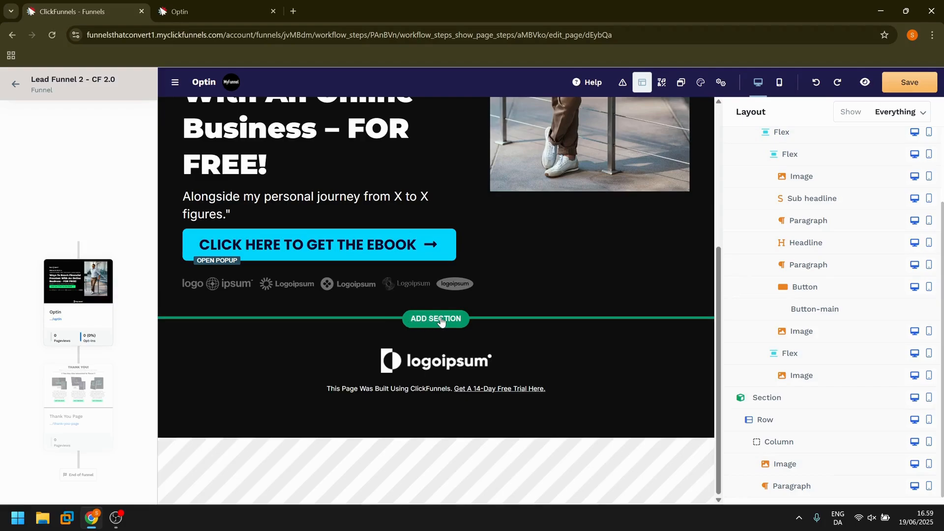
click(436, 318)
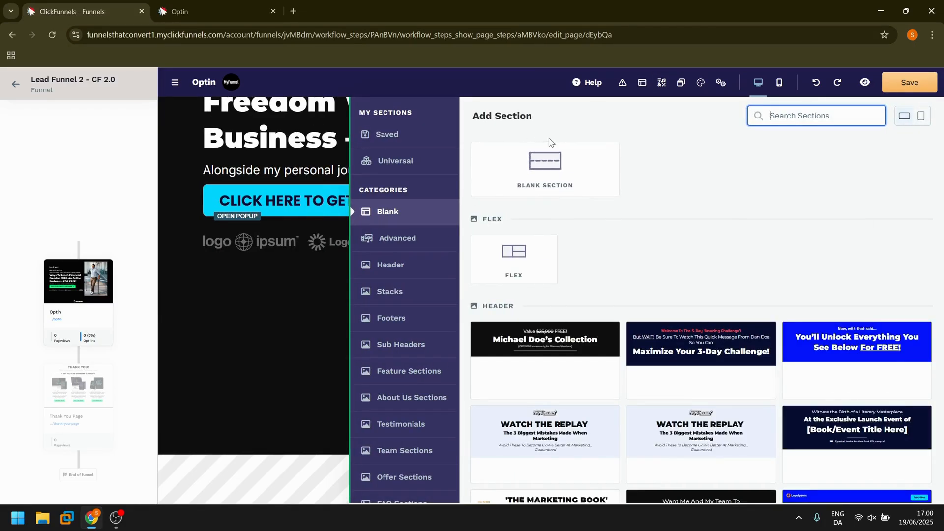
click(828, 350)
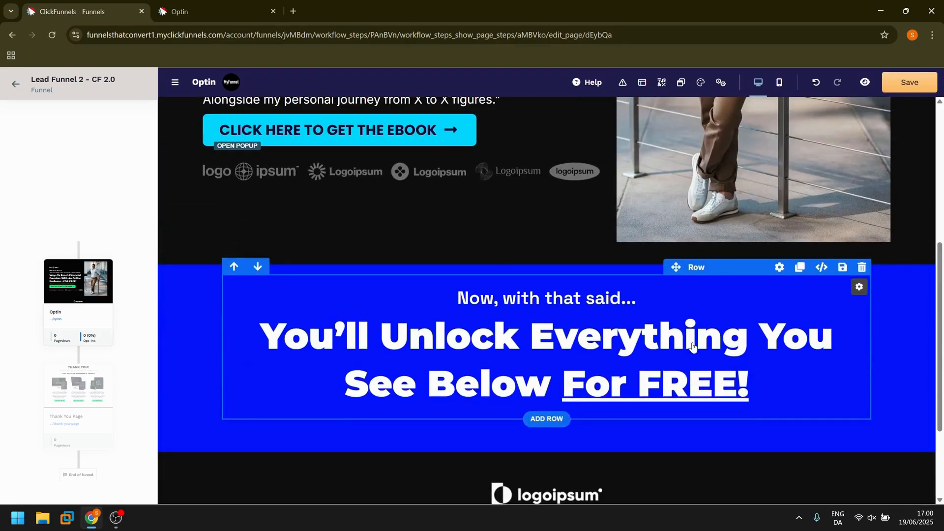
- Move the blue "You'll Unlock Everything You See Below For FREE!" section above the hero section using the layout tree
scroll(547, 249, down, 2)
scroll(548, 248, up, 8)
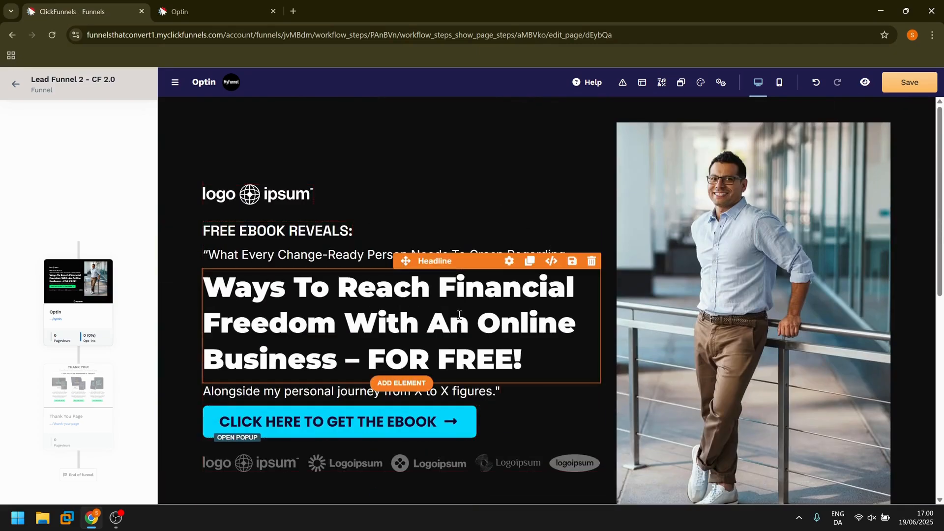
scroll(459, 315, down, 10)
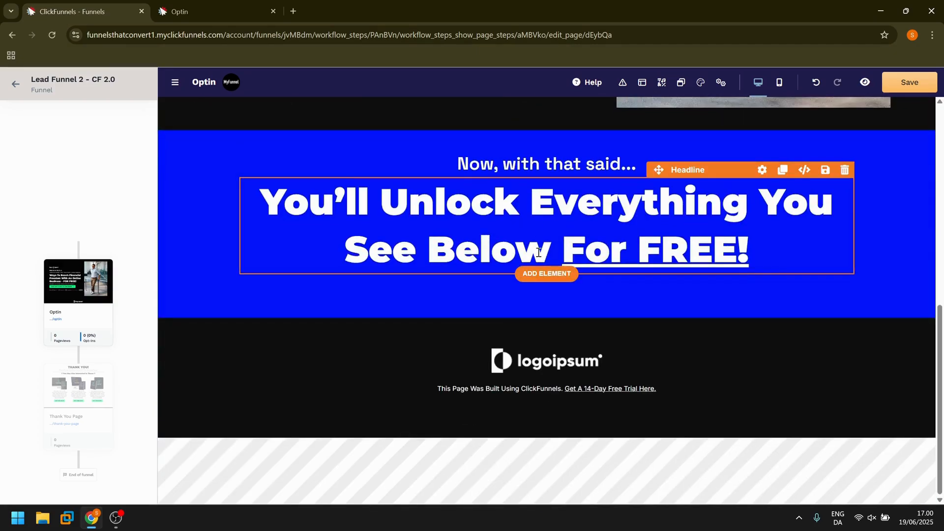
scroll(539, 252, up, 2)
click(642, 84)
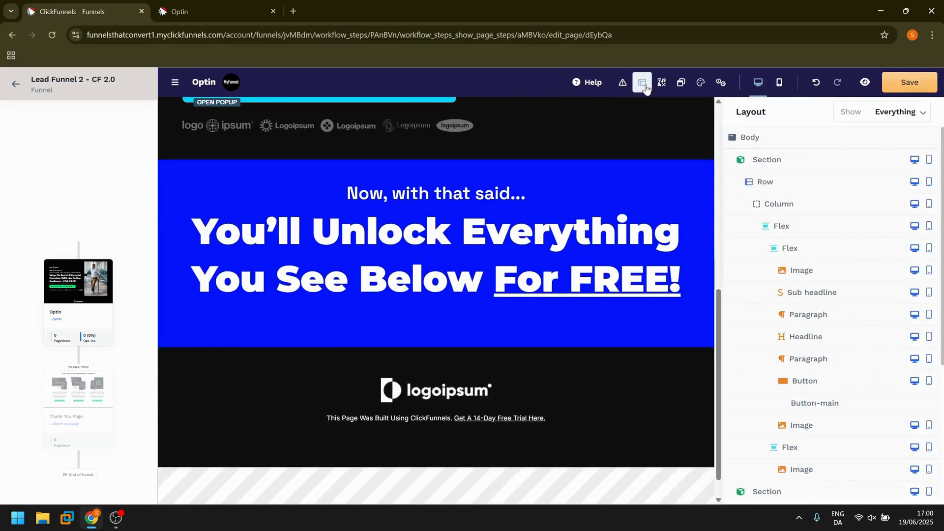
scroll(830, 295, down, 4)
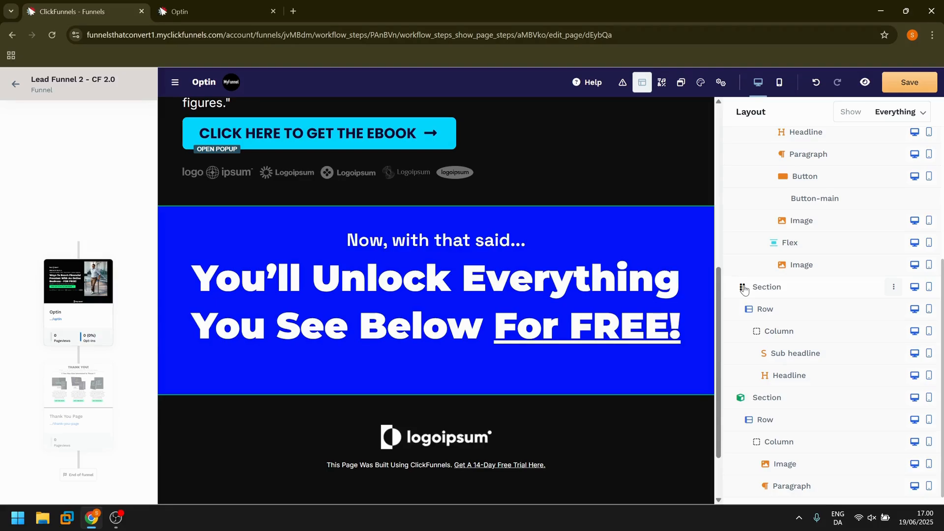
drag(744, 289, 443, 122)
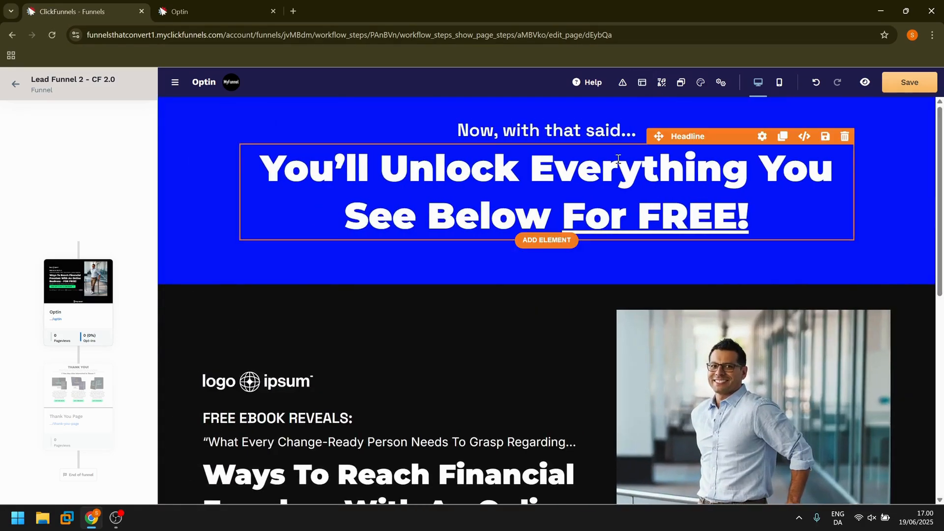
scroll(571, 211, down, 9)
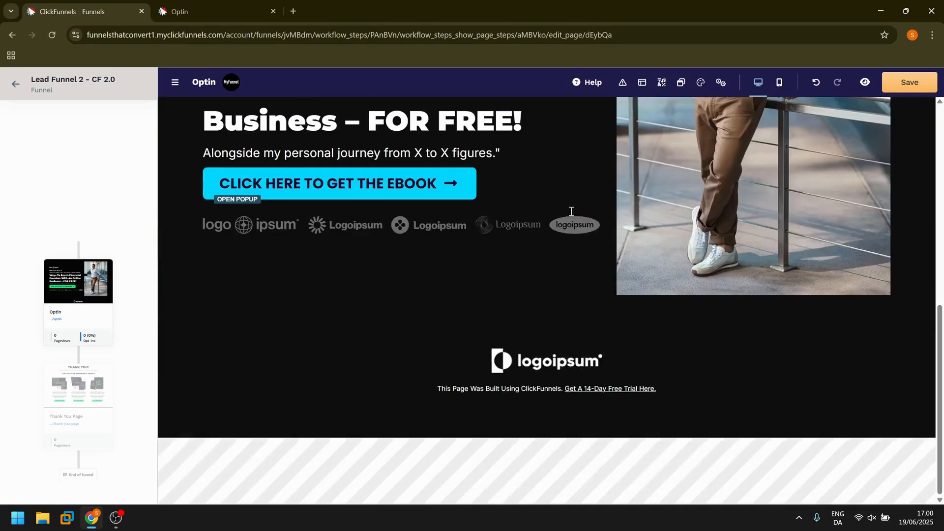
scroll(571, 212, up, 9)
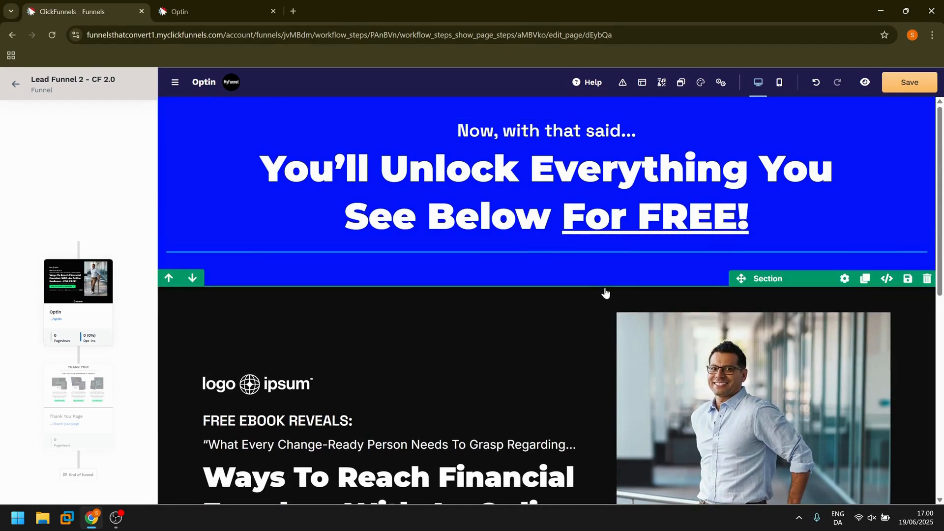
- Move the blue header section directly on the page from above the hero section to below the footer
click(642, 83)
click(642, 83)
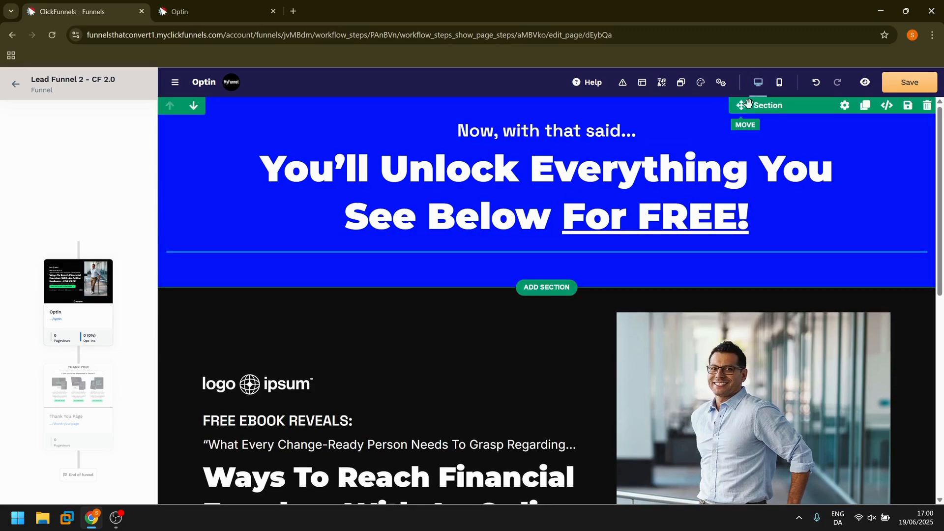
drag(741, 107, 544, 426)
scroll(544, 426, up, 10)
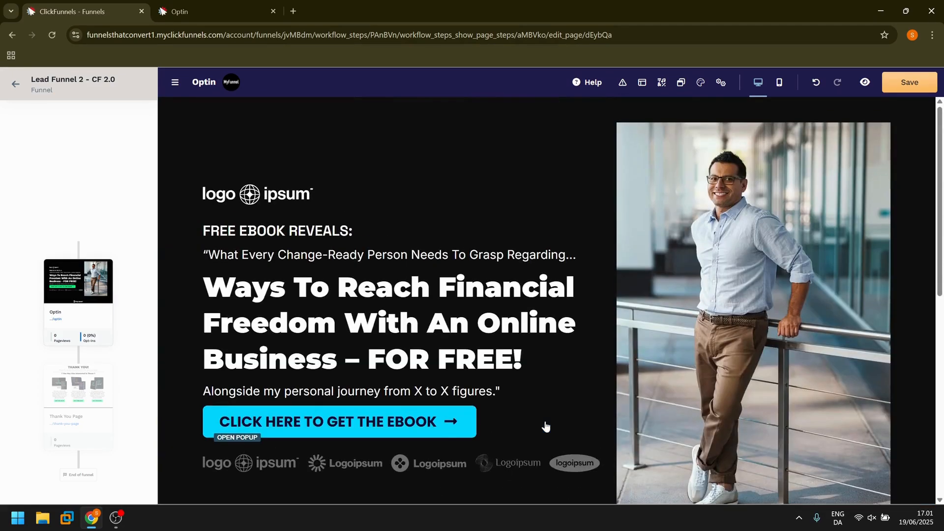
scroll(278, 154, down, 8)
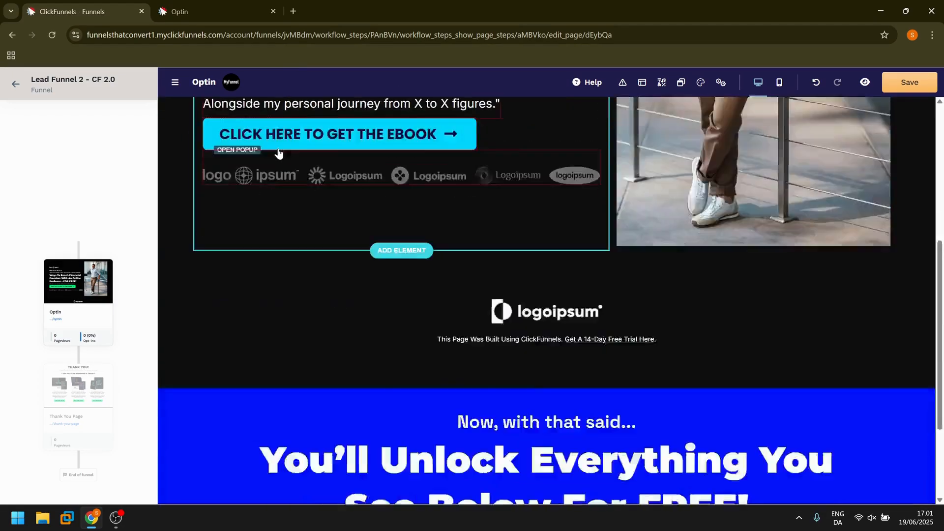
scroll(278, 154, up, 8)
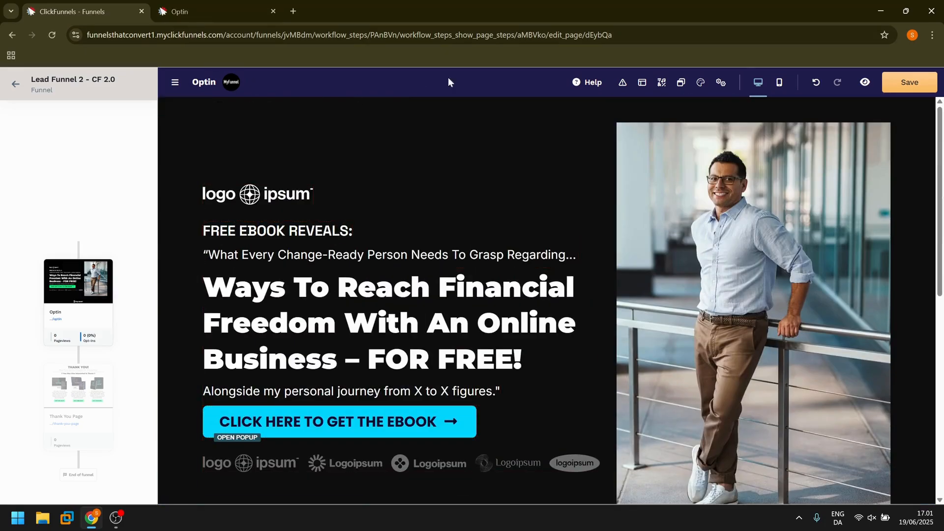
- Move the blue header section from the end of the page to between the hero section and the footer
scroll(686, 293, down, 8)
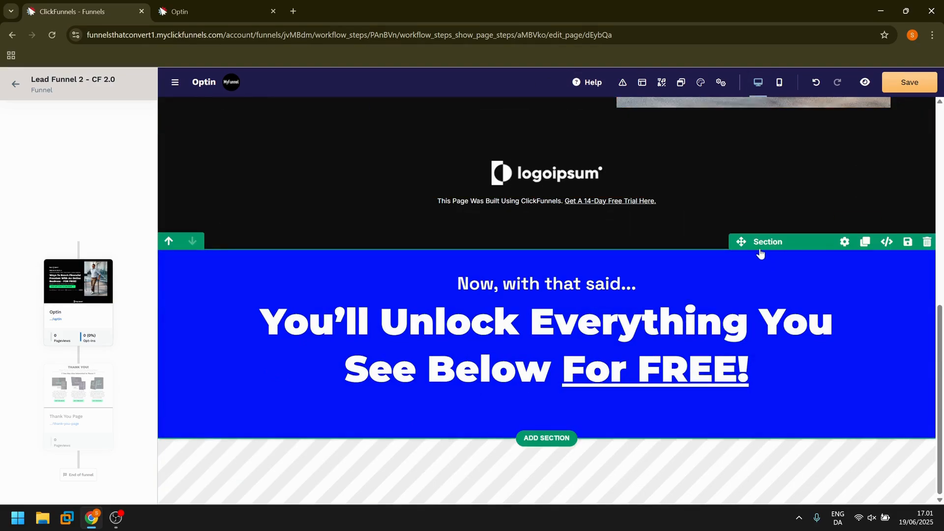
drag(741, 242, 710, 149)
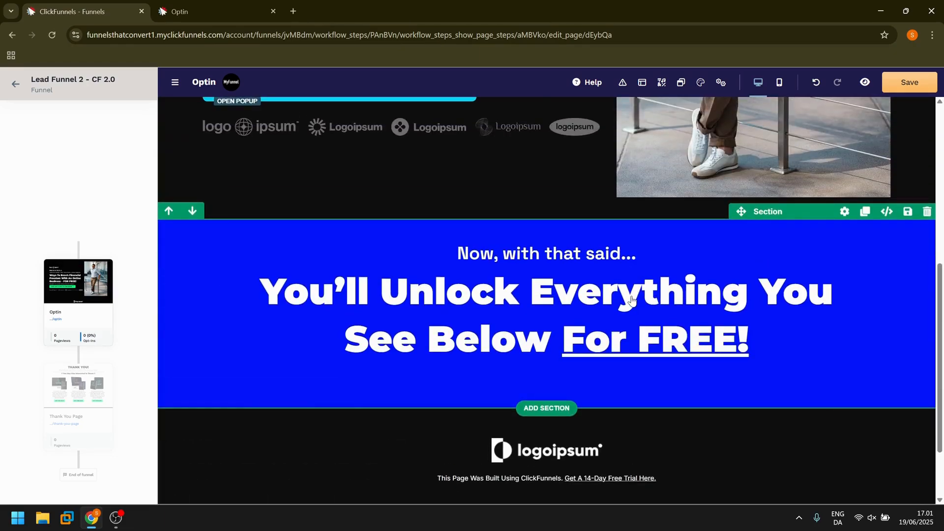
- Add the "Why Attend This Event?" section from the Testimonials category between the blue header section and the footer
click(546, 408)
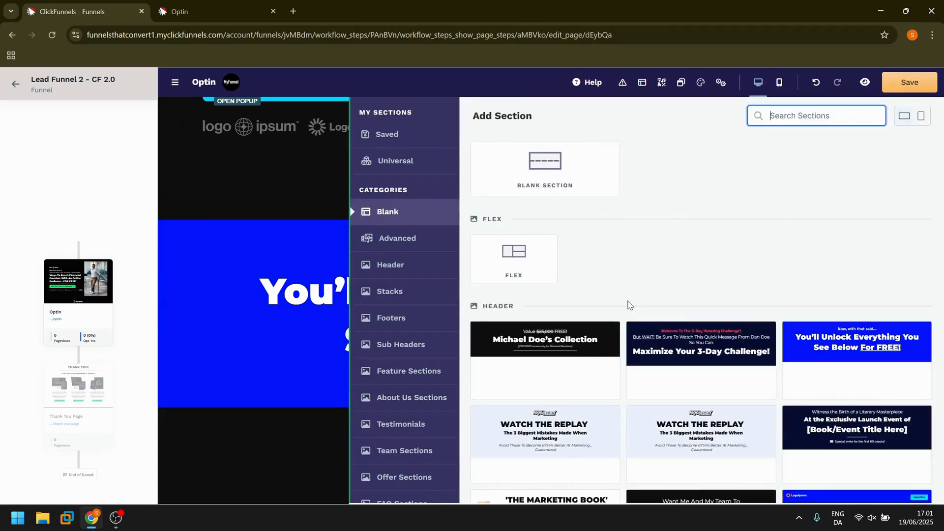
scroll(563, 244, down, 1)
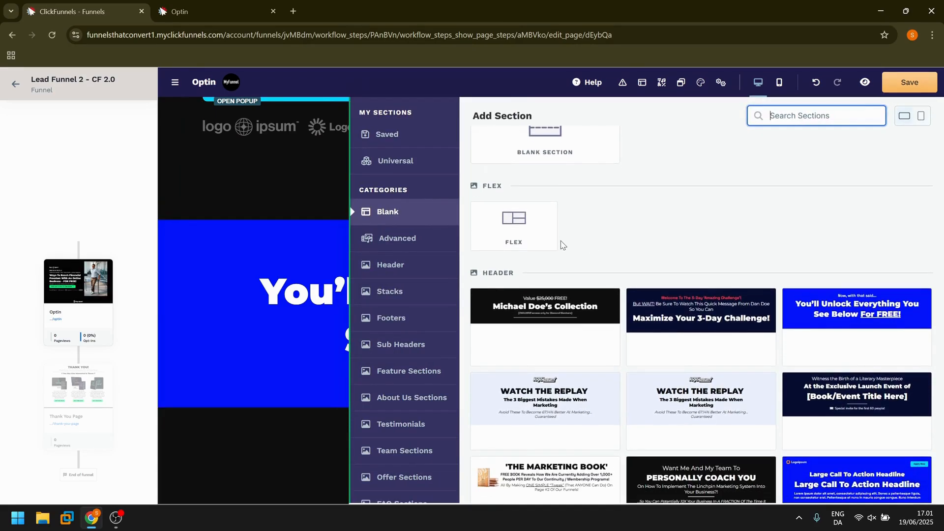
click(425, 249)
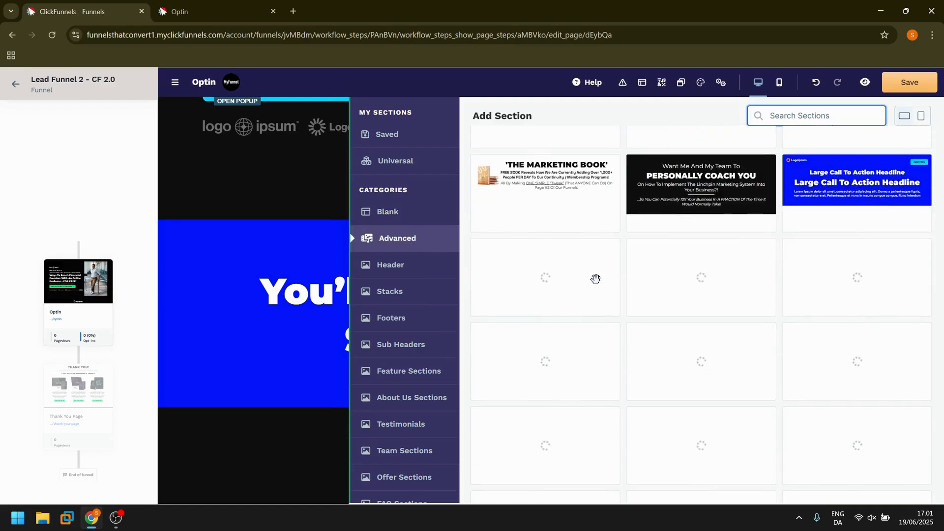
click(404, 423)
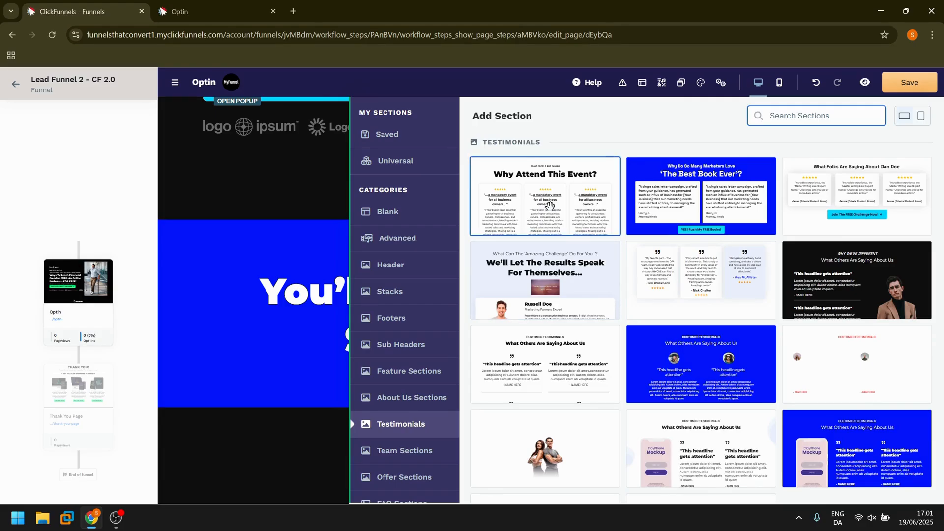
click(576, 198)
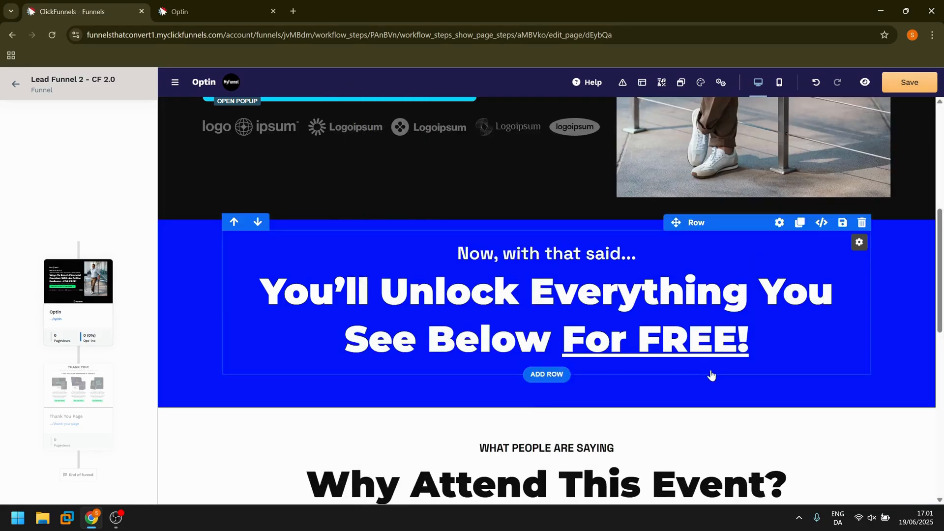
- Review the added testimonials section's headline, star-rating cards and quotes, and how it follows the blue header section
scroll(646, 299, down, 5)
scroll(647, 305, up, 5)
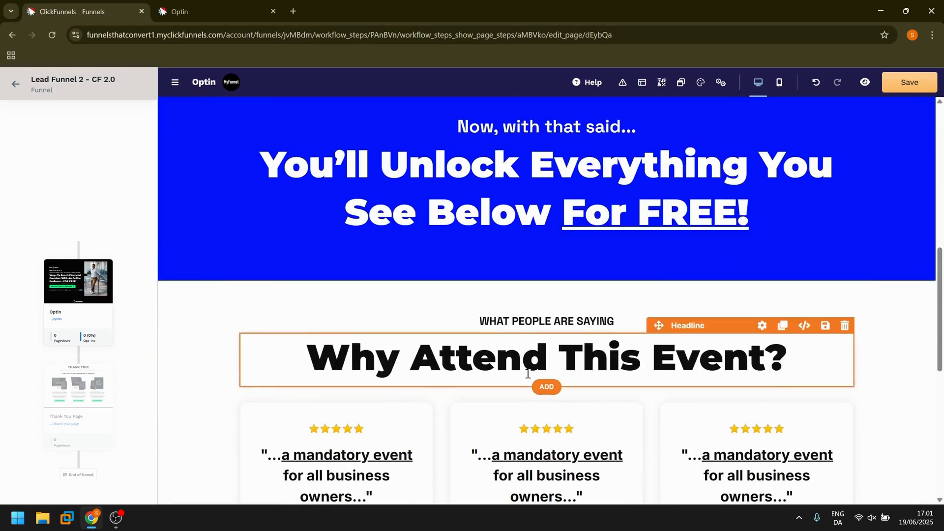
scroll(526, 378, down, 5)
scroll(526, 378, up, 5)
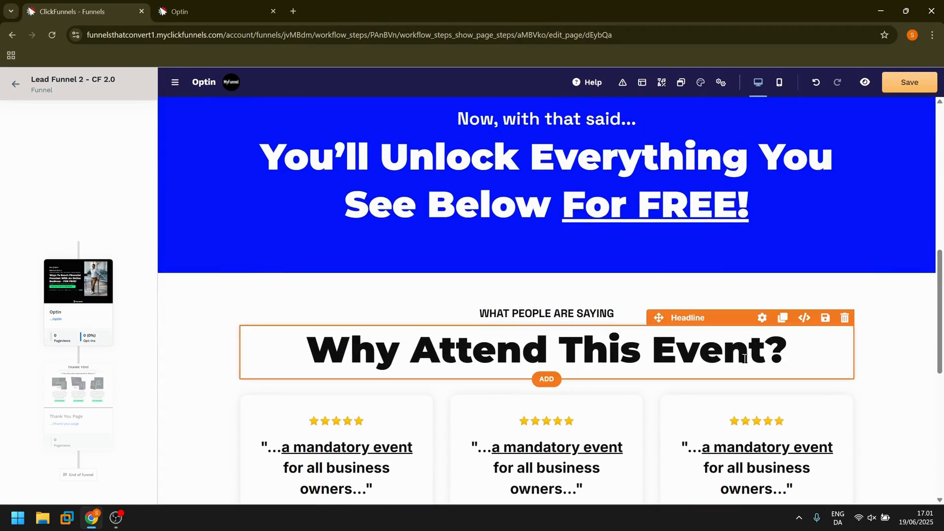
scroll(569, 369, down, 6)
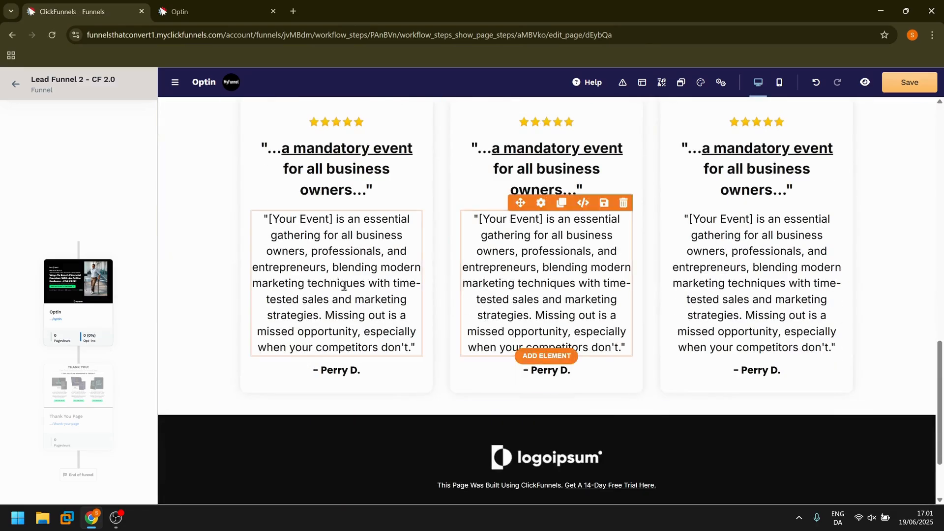
scroll(360, 249, up, 3)
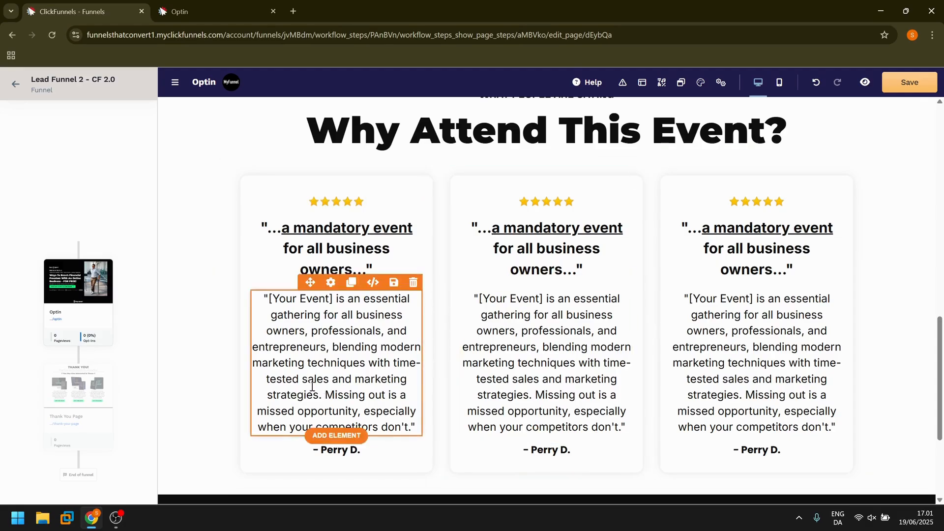
scroll(553, 309, down, 3)
scroll(552, 309, up, 3)
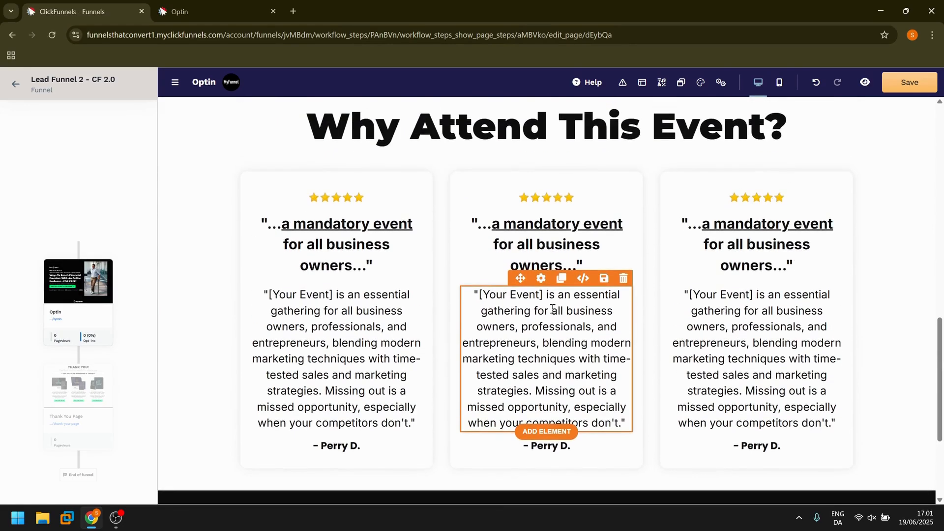
scroll(553, 309, up, 7)
scroll(553, 313, down, 4)
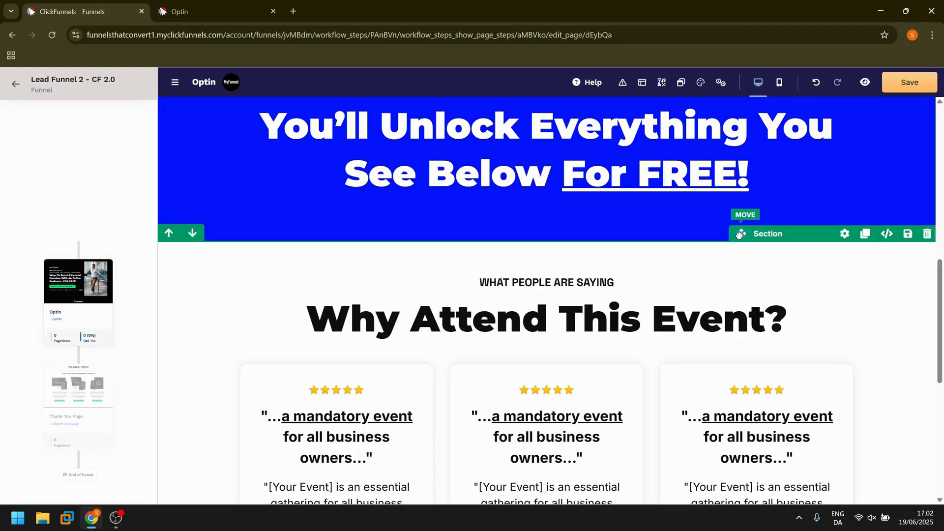
- Look at the settings of the blue header section and the testimonials section, closing both without changes
right_click(712, 91)
click(715, 232)
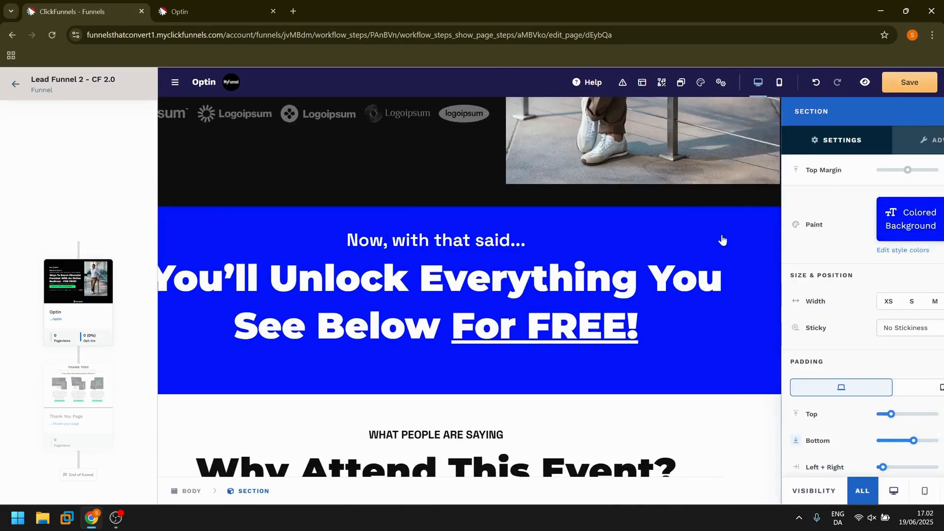
click(598, 241)
scroll(700, 376, down, 2)
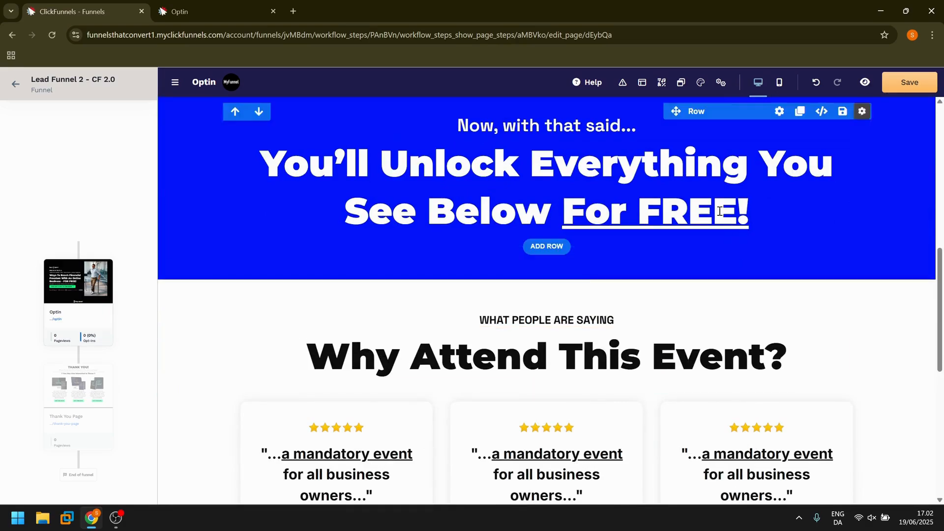
right_click(694, 109)
click(587, 290)
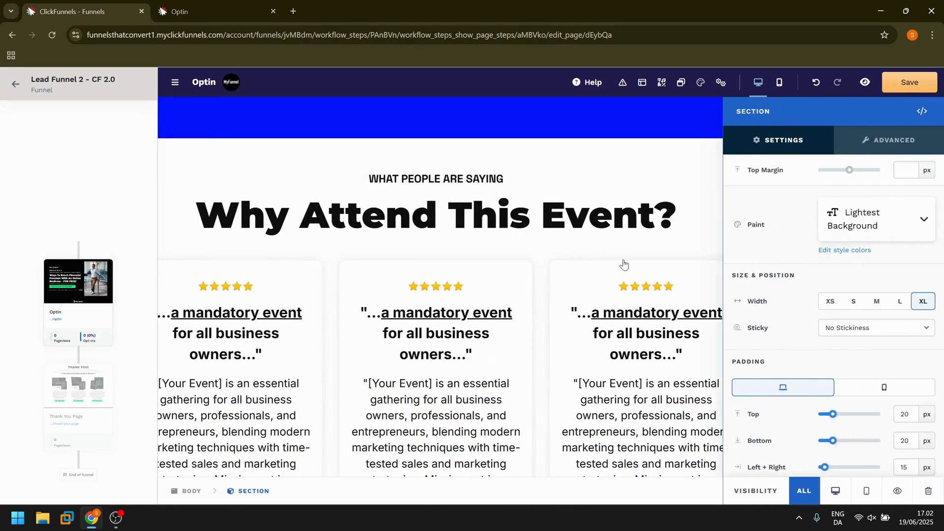
click(623, 265)
scroll(812, 202, down, 5)
scroll(813, 202, up, 6)
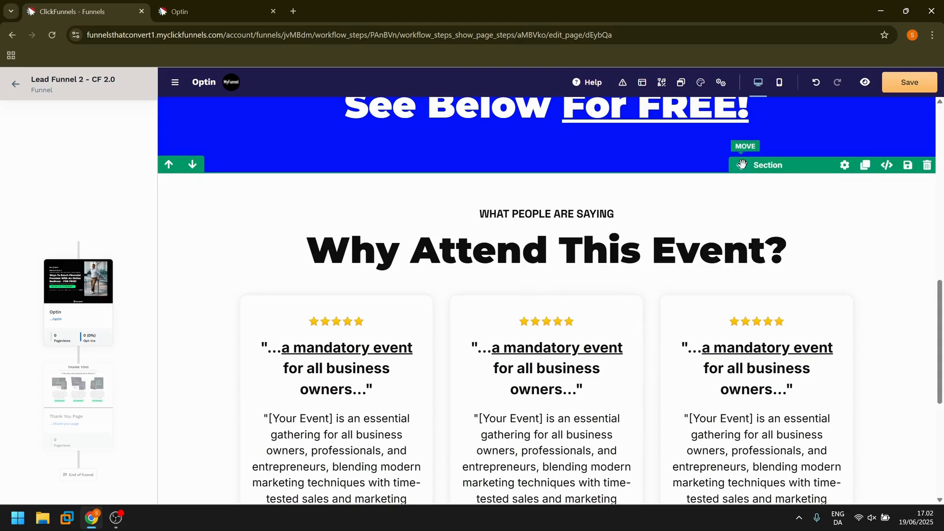
- Move the "Why Attend This Event?" testimonials section between the hero section and the blue header section
drag(742, 165, 544, 375)
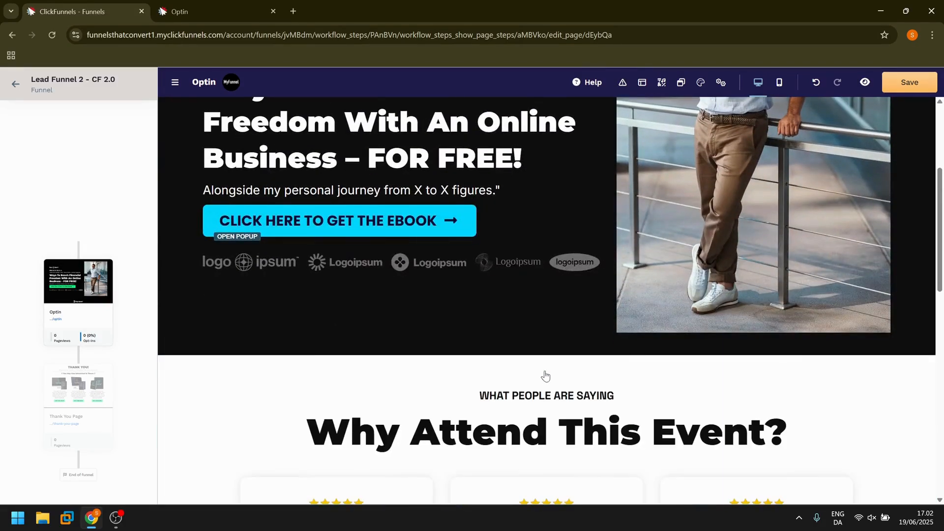
scroll(544, 372, down, 13)
scroll(674, 259, up, 5)
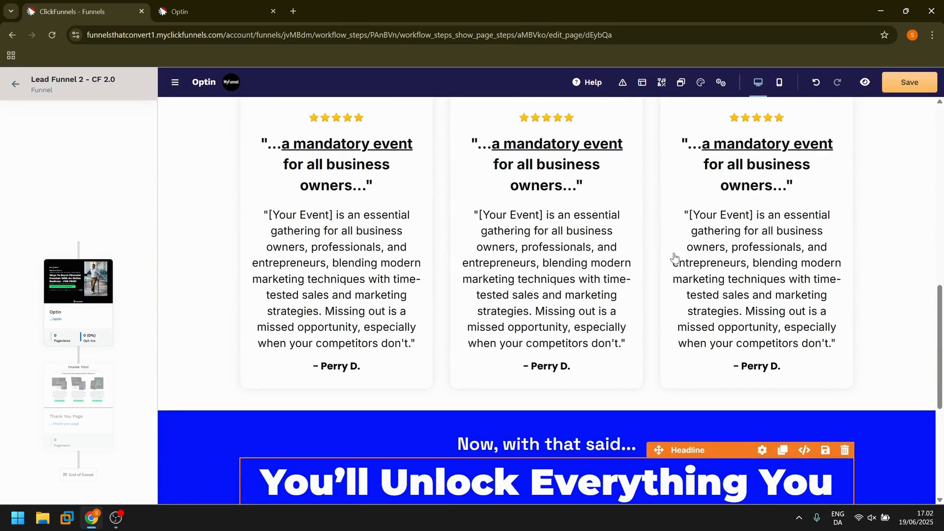
- Shift the blue header section up one place so it sits above the testimonials section
scroll(643, 308, down, 4)
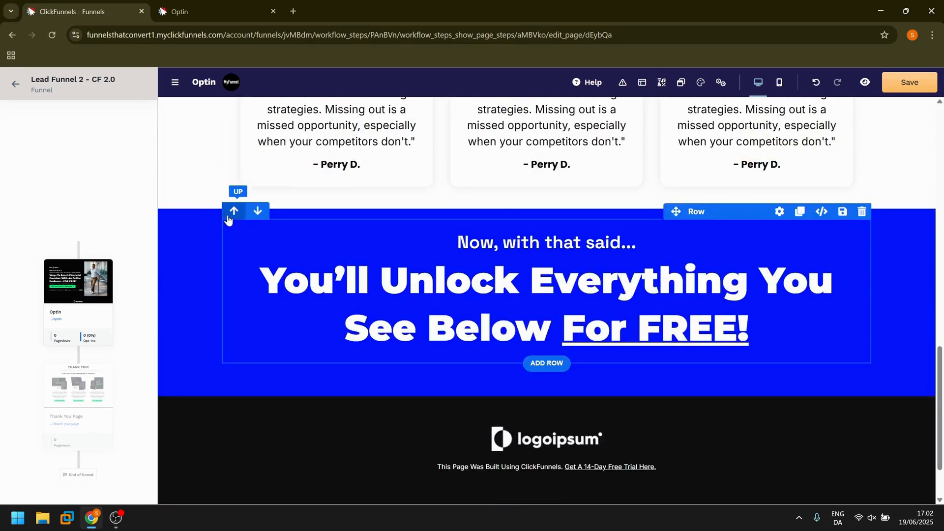
click(171, 202)
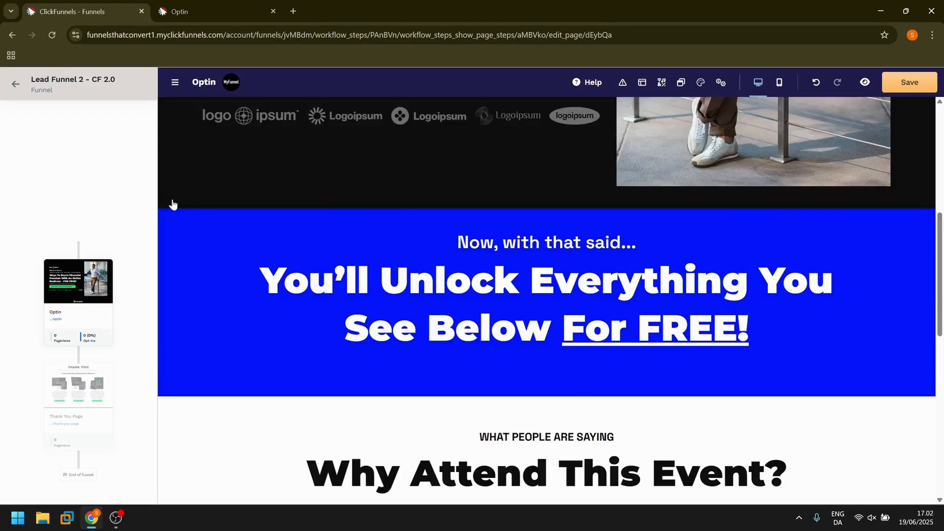
- Shift the blue header section up above the hero section, and return it to just below the hero
scroll(217, 287, down, 5)
scroll(217, 287, up, 8)
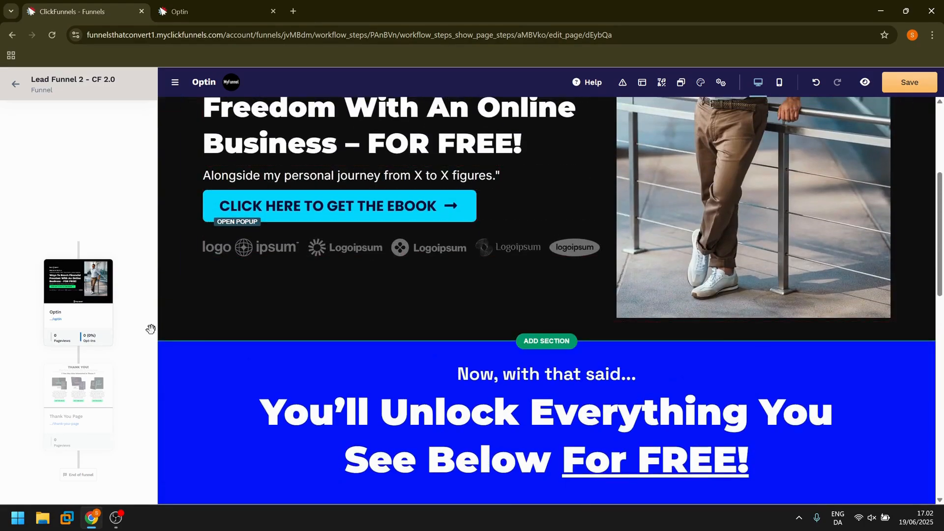
click(169, 331)
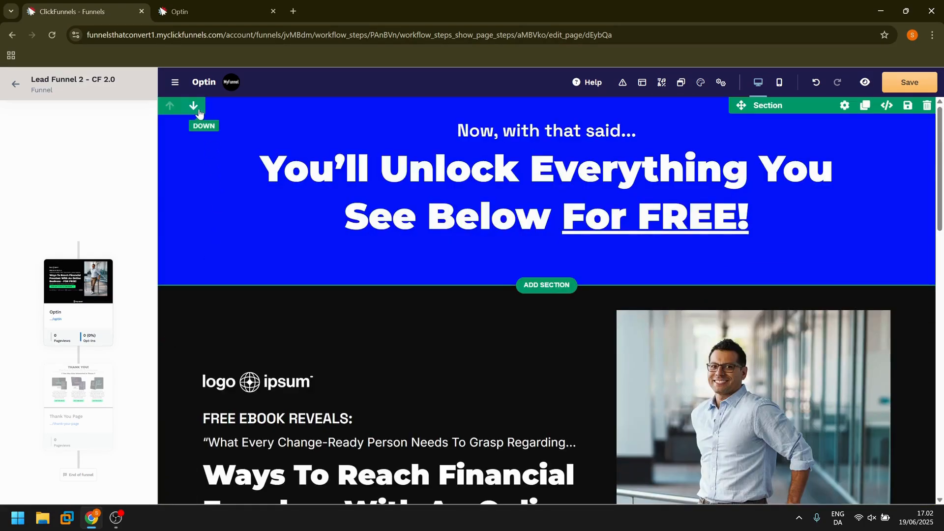
click(195, 107)
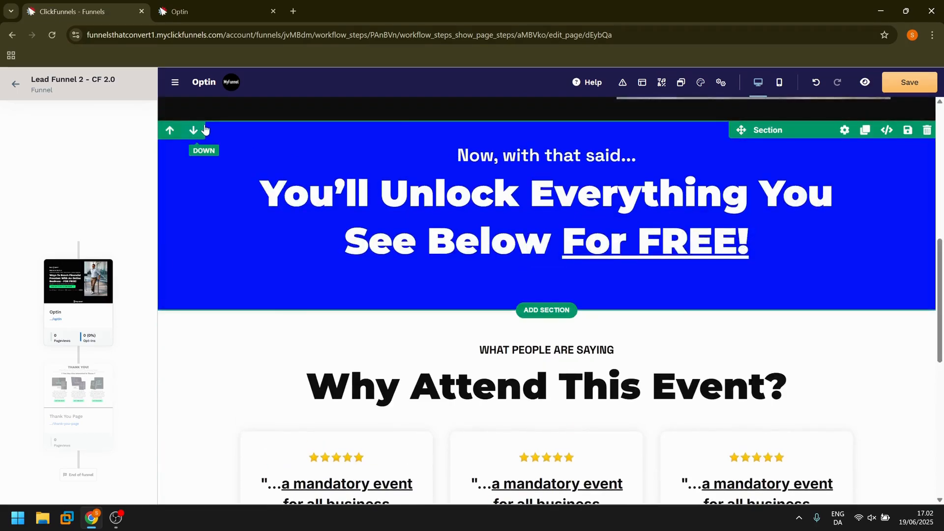
- Move the blue "You'll Unlock Everything You See Below" header section down below the testimonials section and review the new order
click(205, 129)
scroll(273, 268, up, 6)
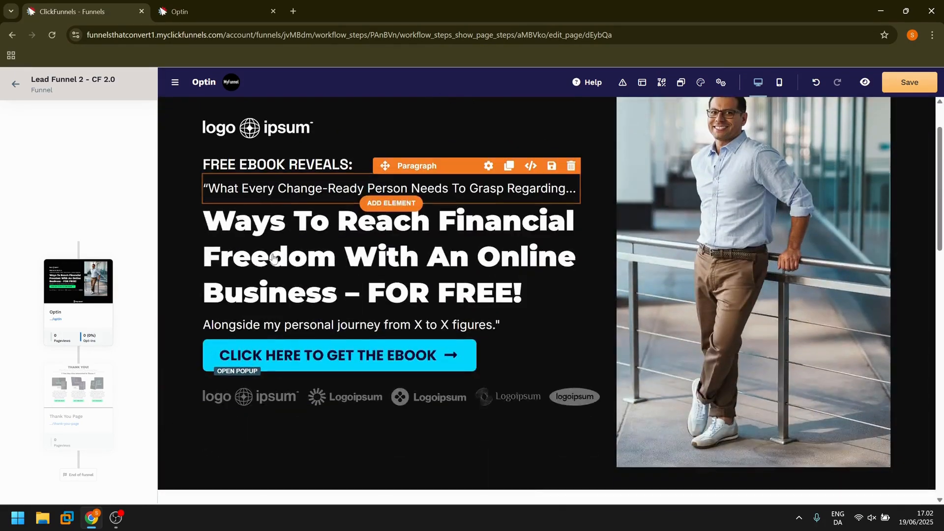
scroll(398, 220, down, 6)
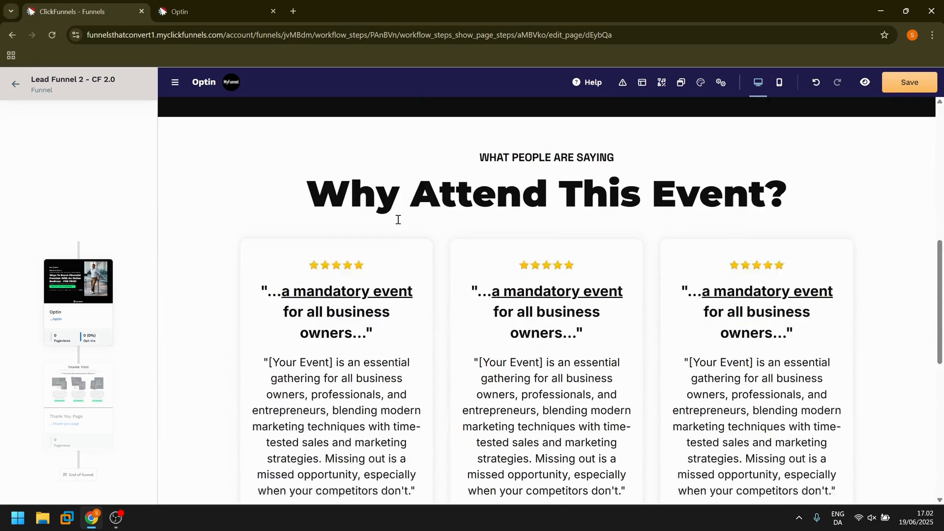
scroll(397, 221, down, 5)
scroll(398, 223, up, 6)
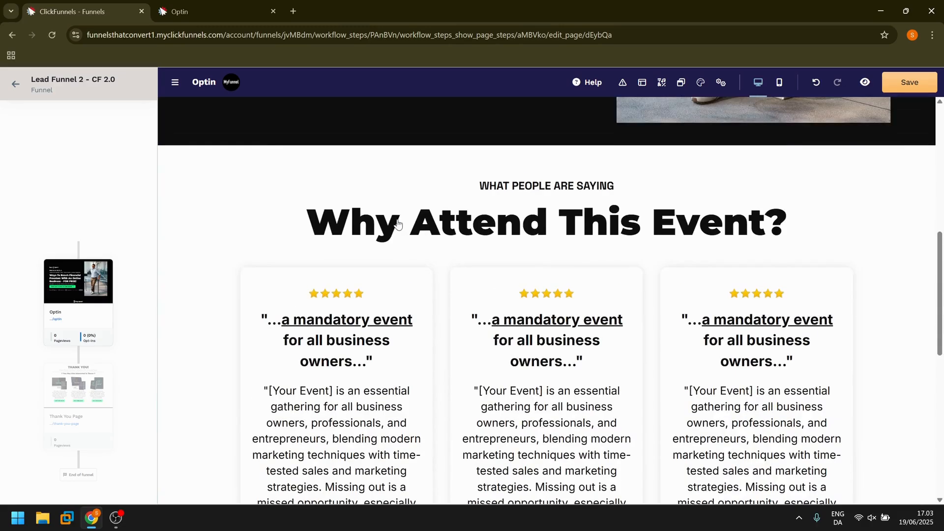
scroll(398, 224, down, 6)
scroll(679, 147, up, 2)
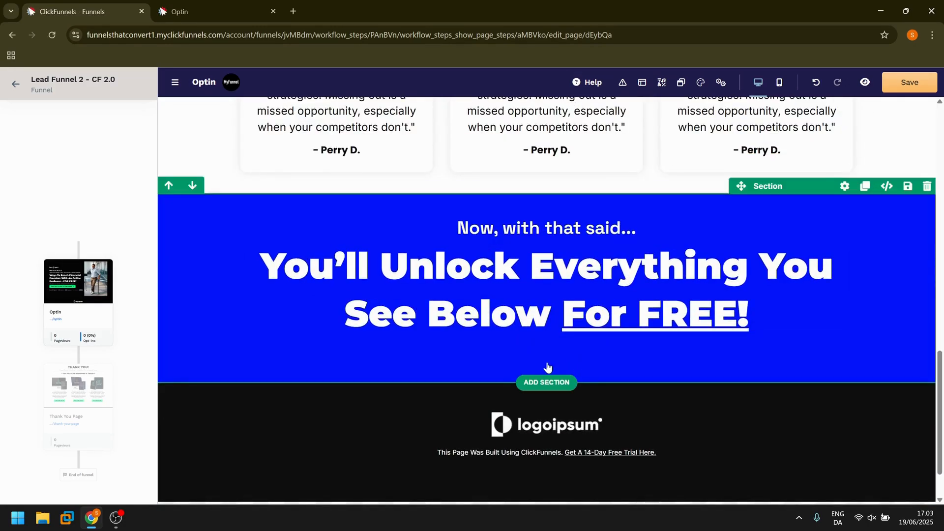
- Add the light blue "Hey, I'm Your Instructor" About Us section between the blue header section and the footer
click(542, 385)
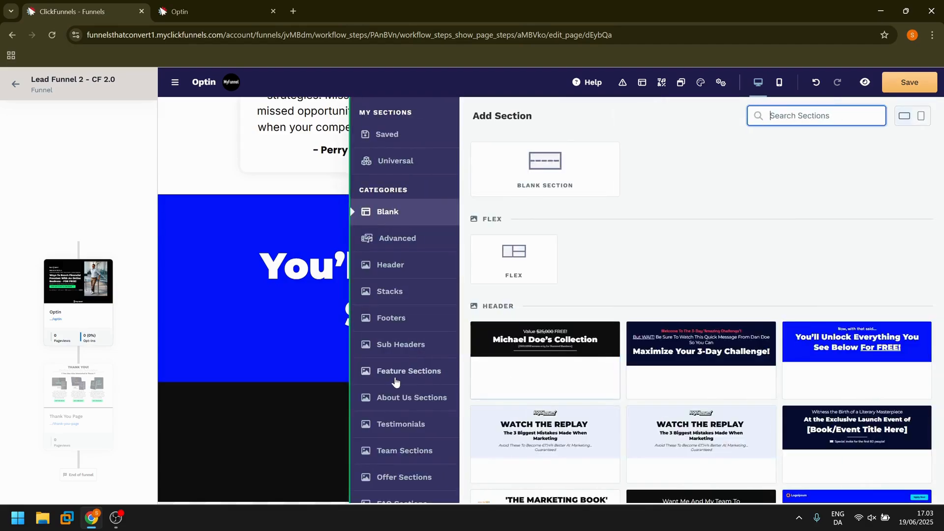
scroll(397, 381, down, 2)
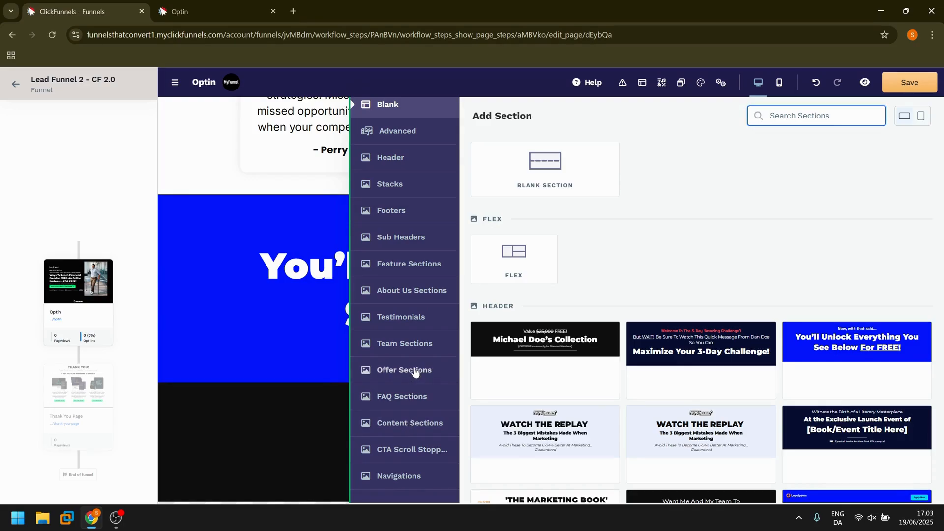
drag(415, 372, 416, 272)
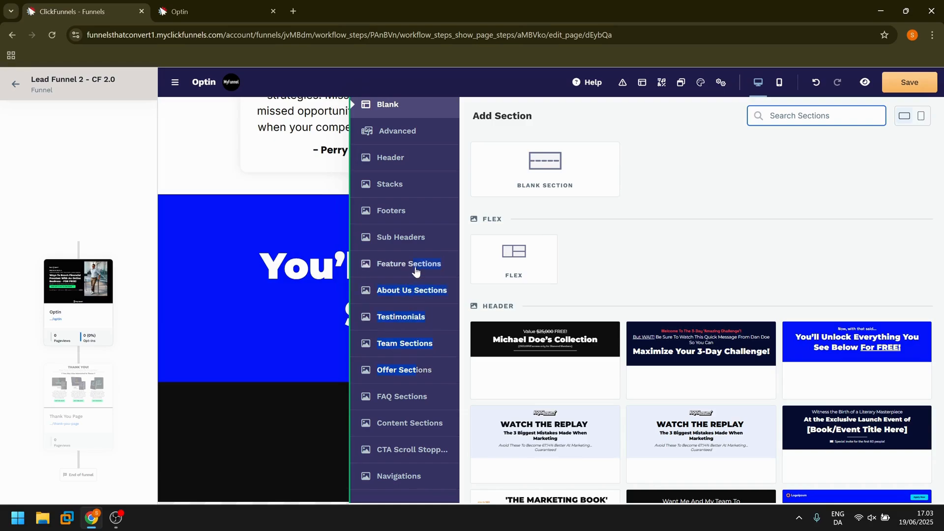
click(389, 270)
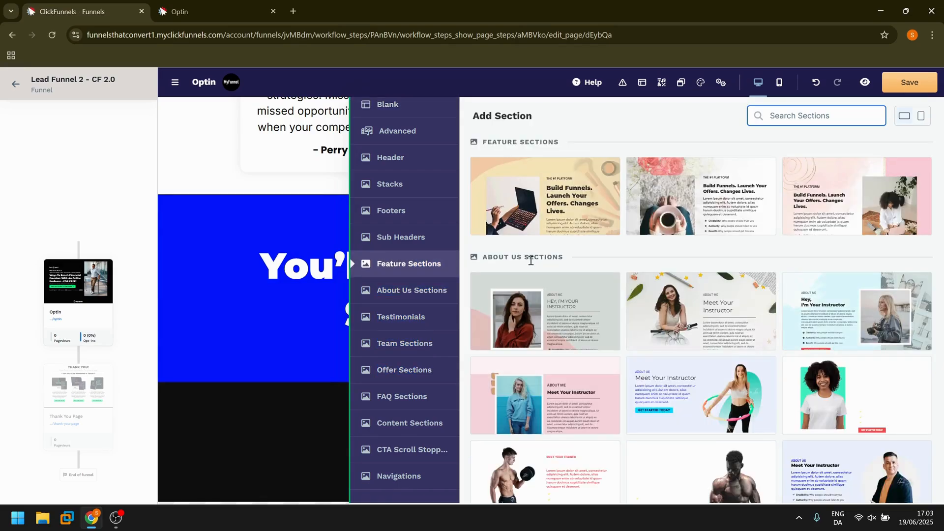
scroll(541, 191, down, 2)
scroll(541, 196, up, 3)
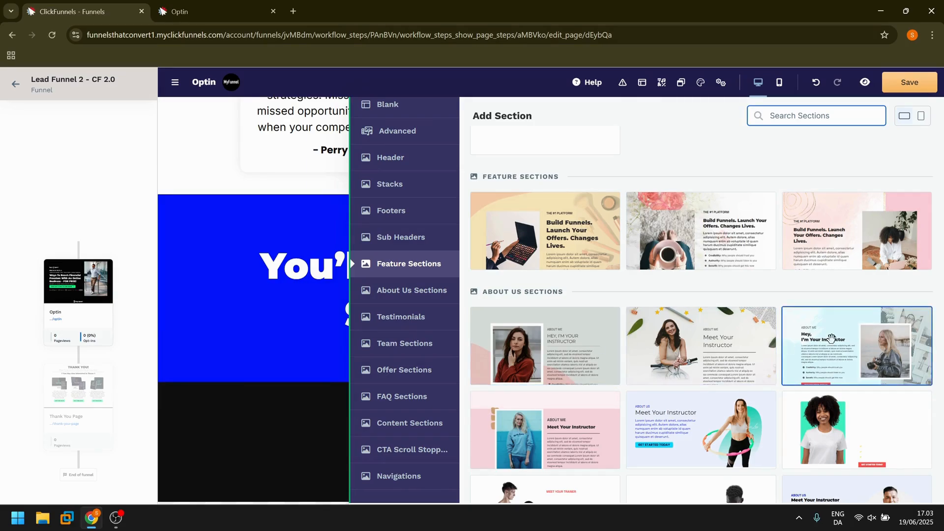
scroll(790, 392, down, 2)
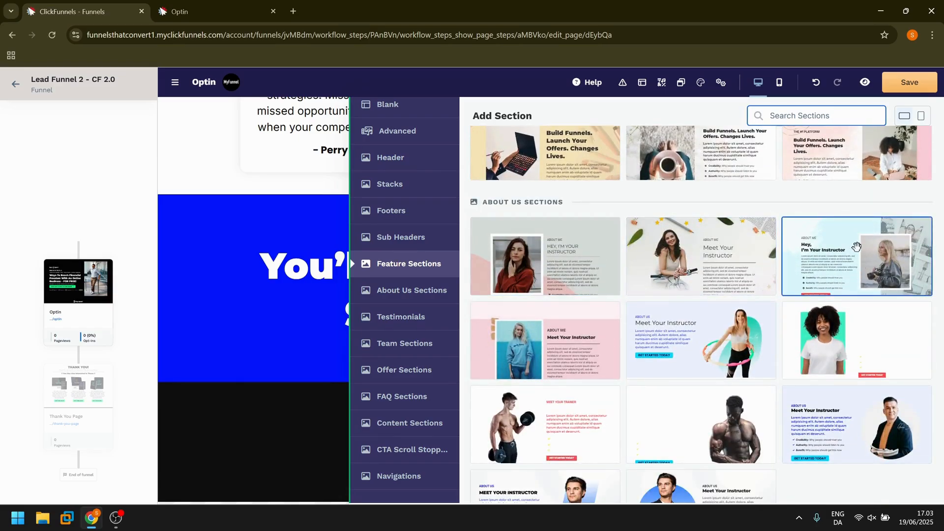
scroll(829, 261, up, 2)
scroll(829, 261, down, 1)
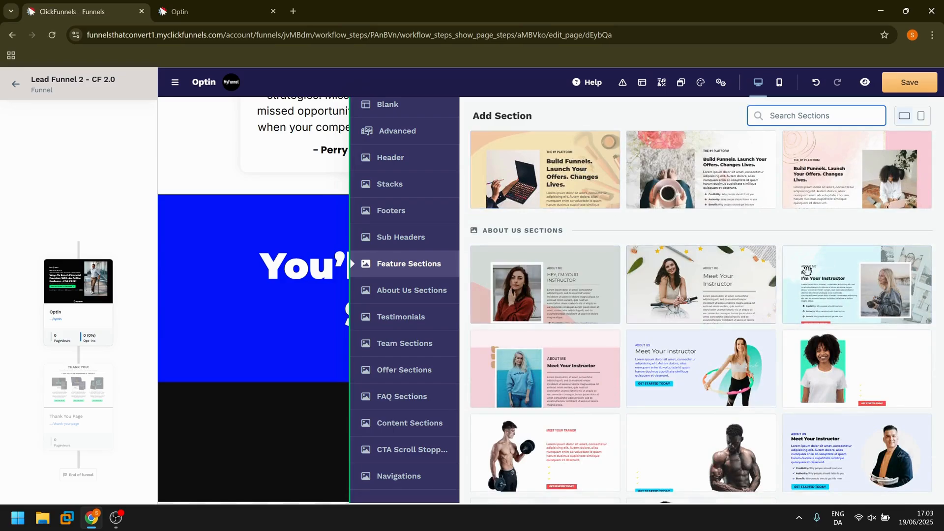
click(817, 281)
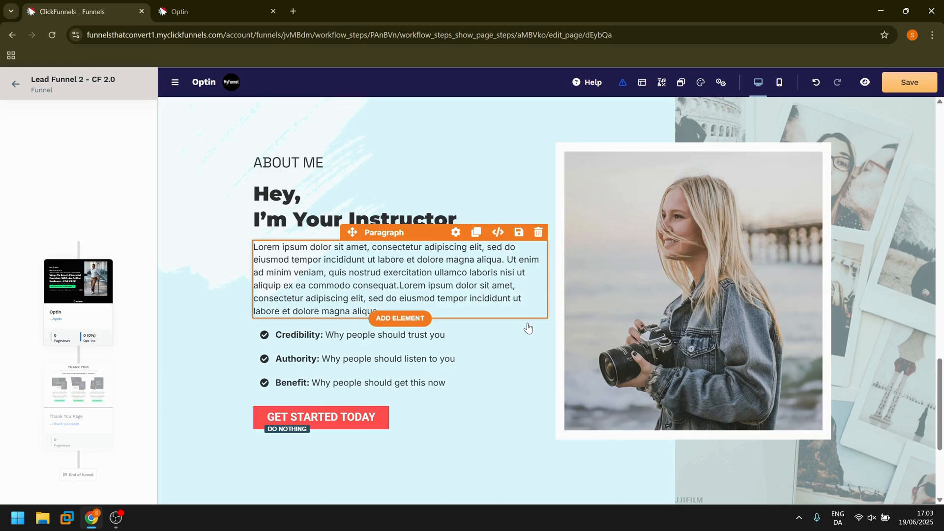
- Look at the instructor photo's image settings and the image gallery for replacing it, closing both without changes
click(681, 238)
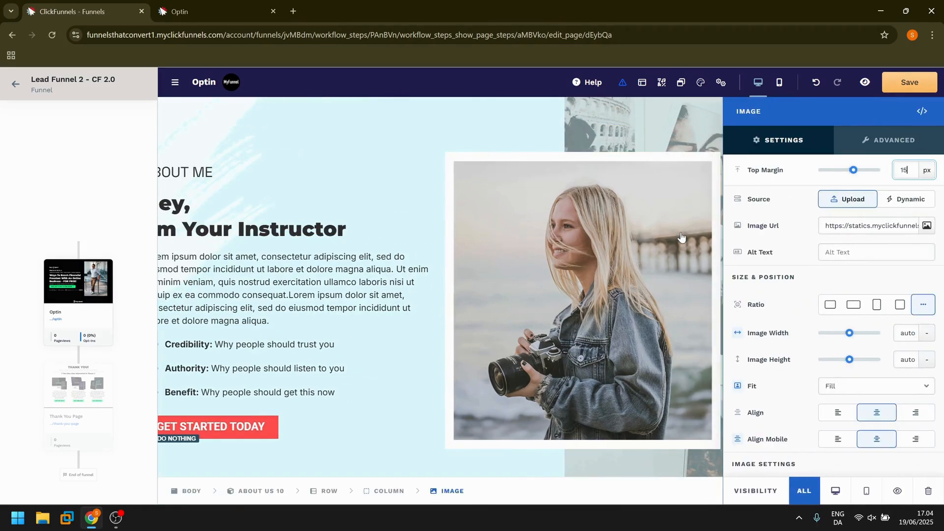
click(630, 276)
click(632, 277)
click(926, 228)
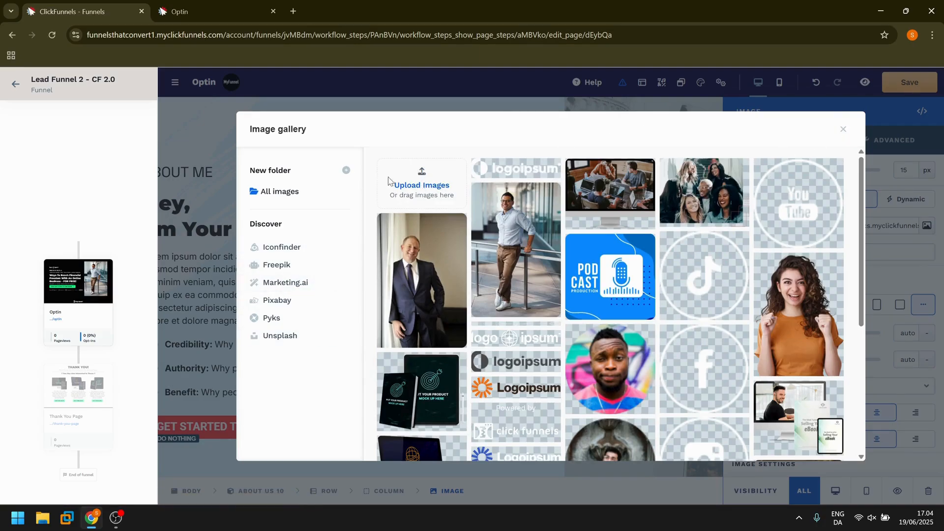
click(843, 131)
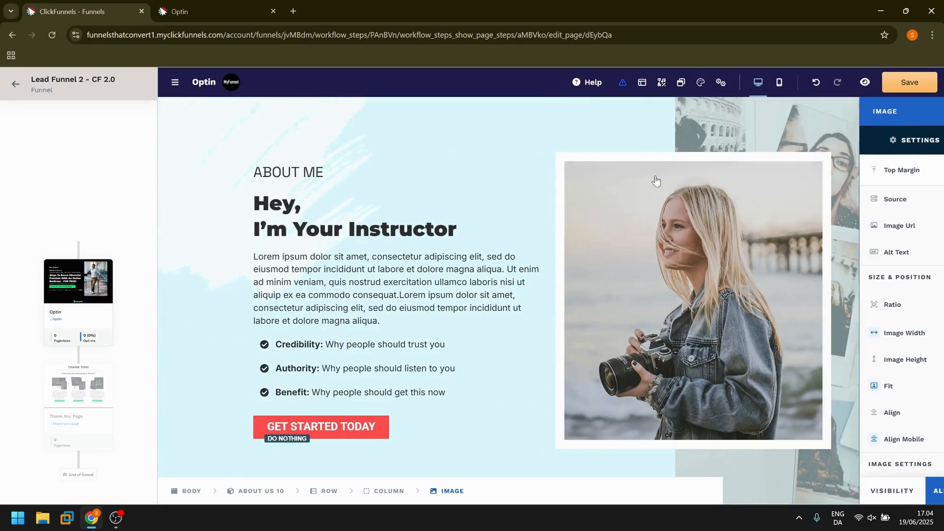
- Browse the content, offer, team and testimonial section templates for a section to place below the footer
scroll(652, 206, up, 15)
scroll(650, 211, down, 15)
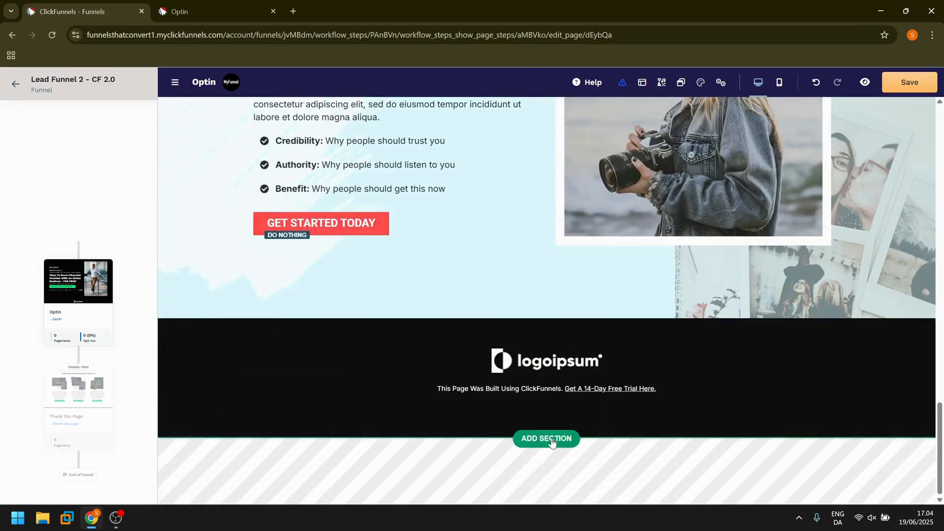
click(548, 439)
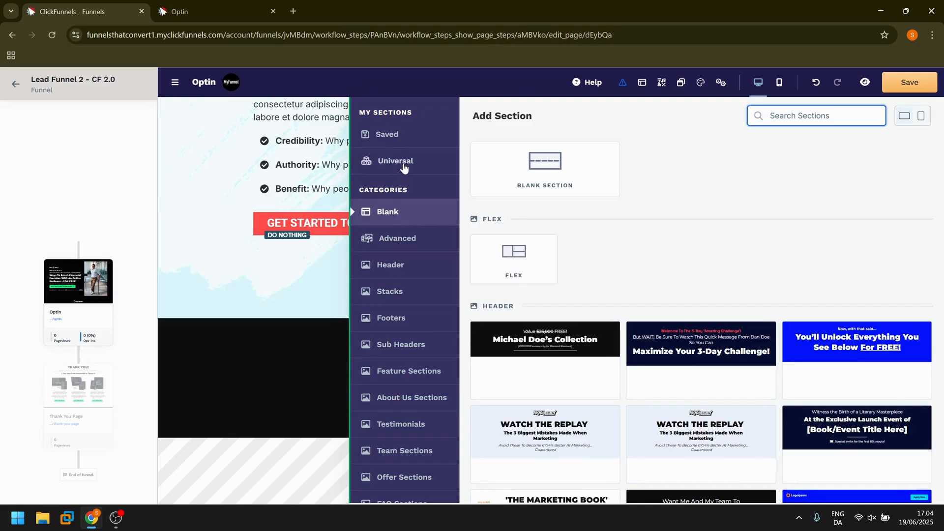
scroll(404, 169, down, 2)
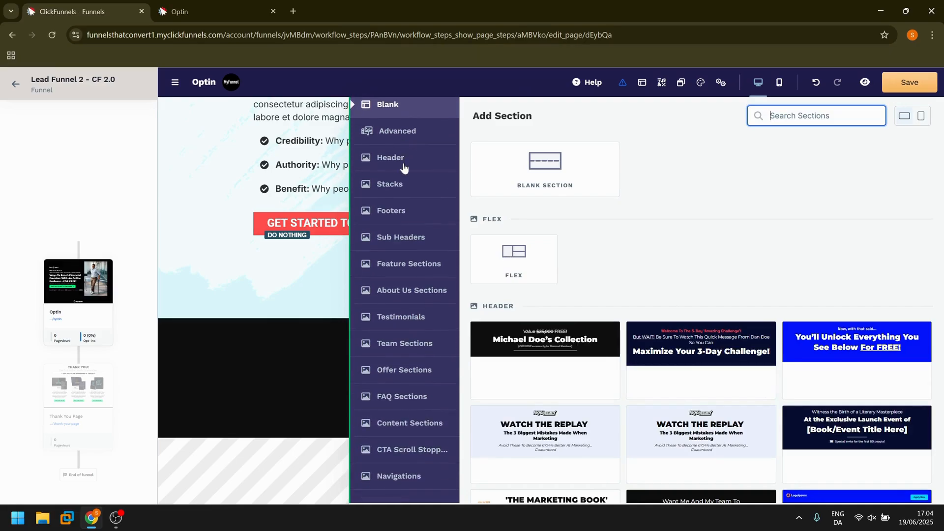
click(424, 437)
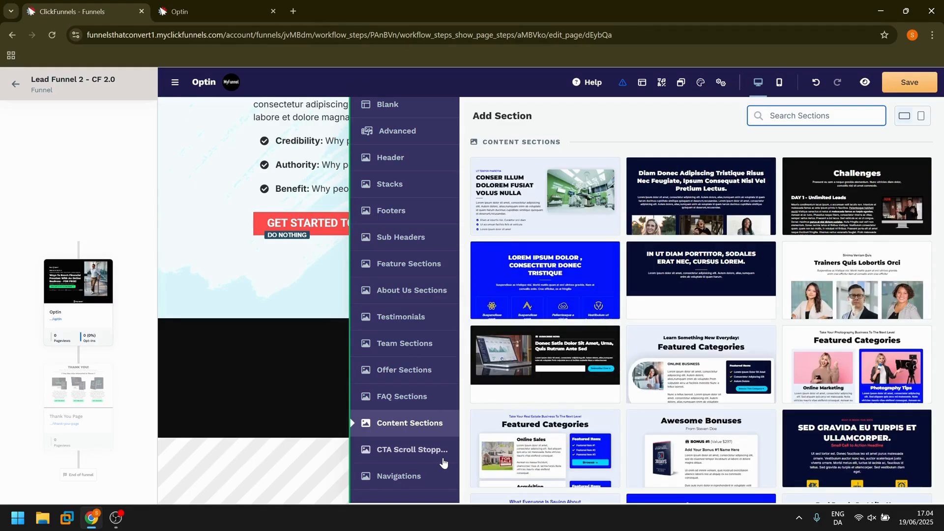
scroll(755, 287, down, 5)
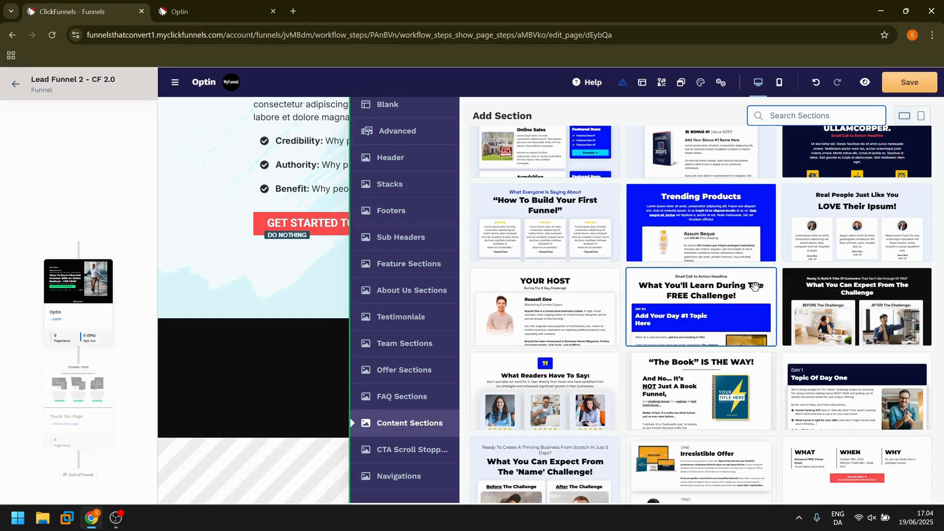
scroll(755, 287, down, 5)
scroll(755, 287, up, 3)
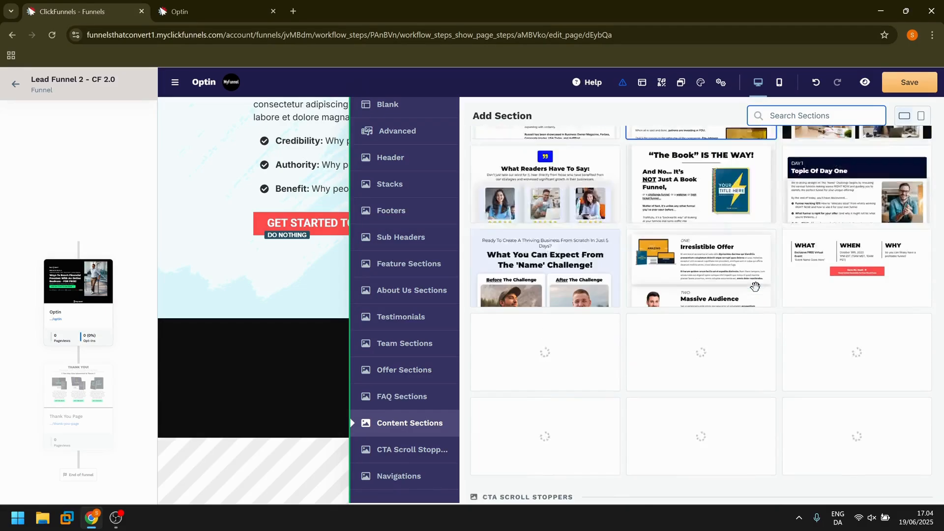
scroll(754, 287, up, 5)
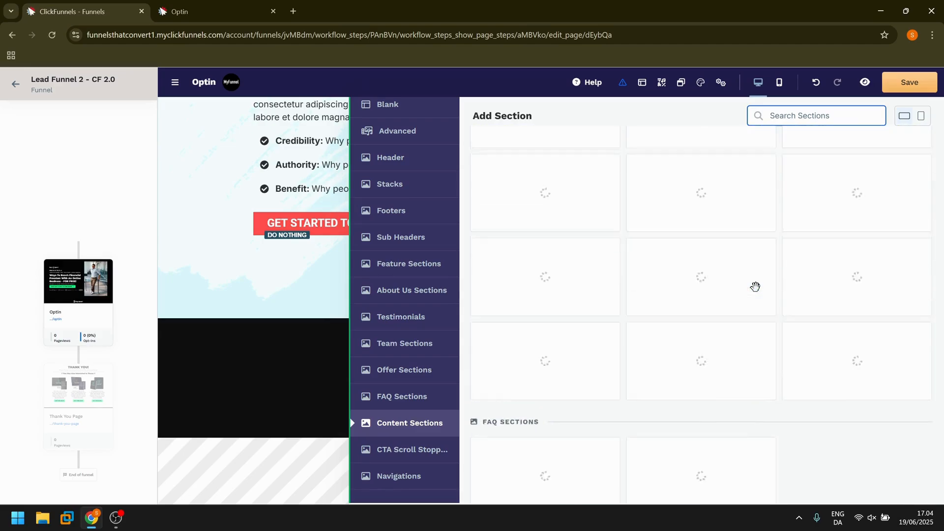
scroll(525, 309, up, 5)
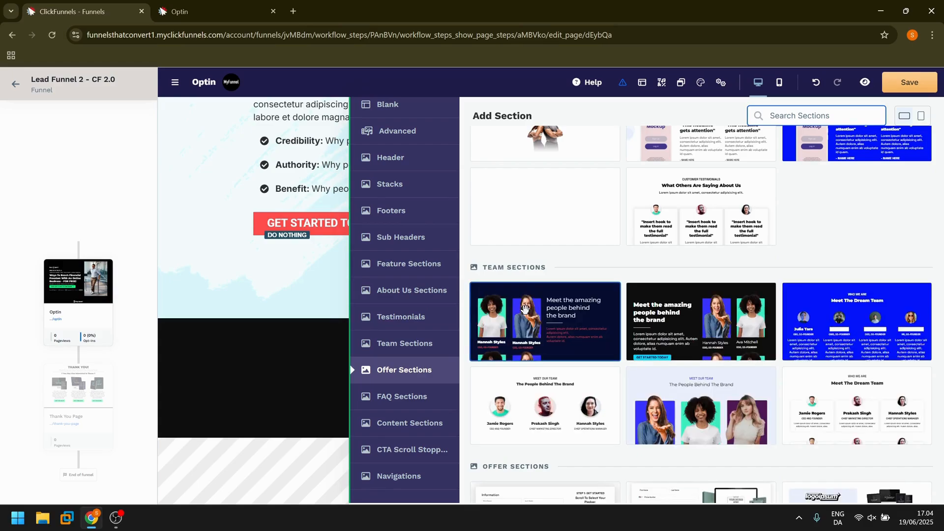
scroll(525, 309, up, 6)
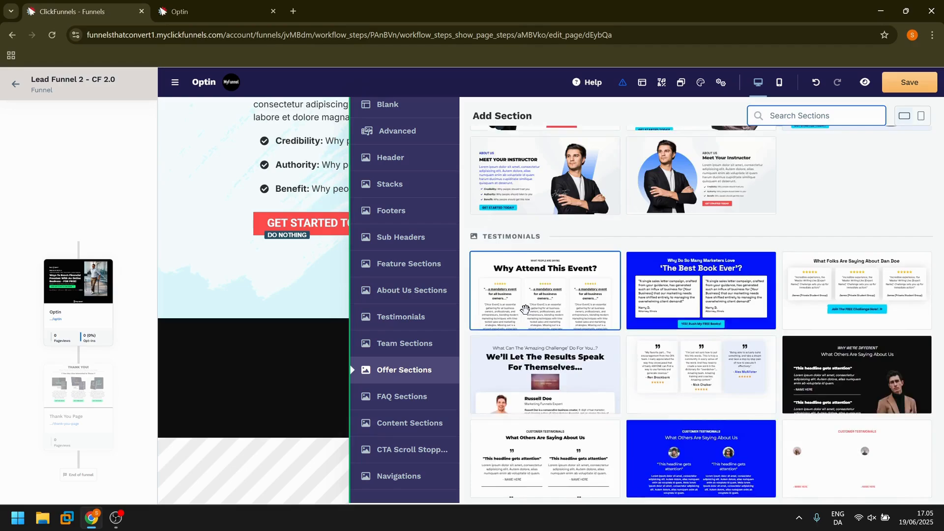
scroll(525, 309, up, 5)
- Add the white "Meet Our Team – The People Behind The Brand" team section with three round portraits below the footer
click(413, 343)
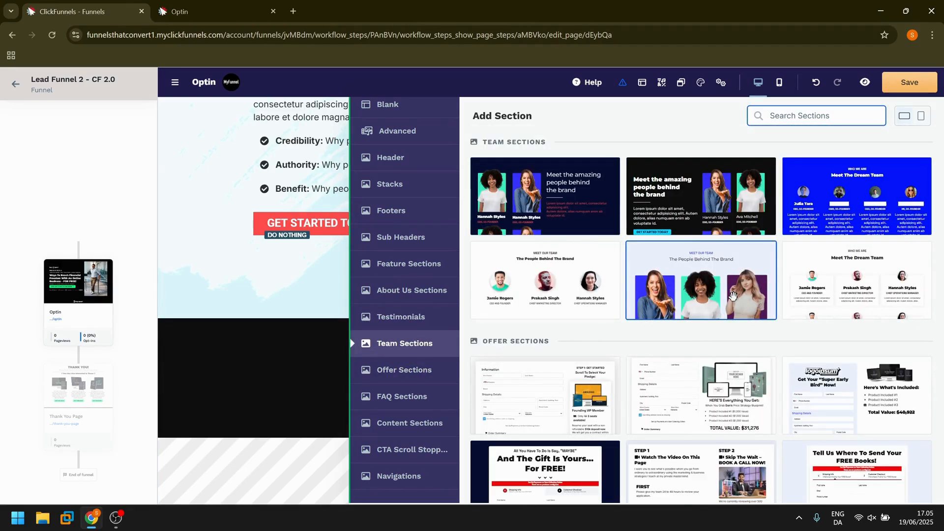
scroll(733, 296, down, 3)
scroll(733, 295, up, 3)
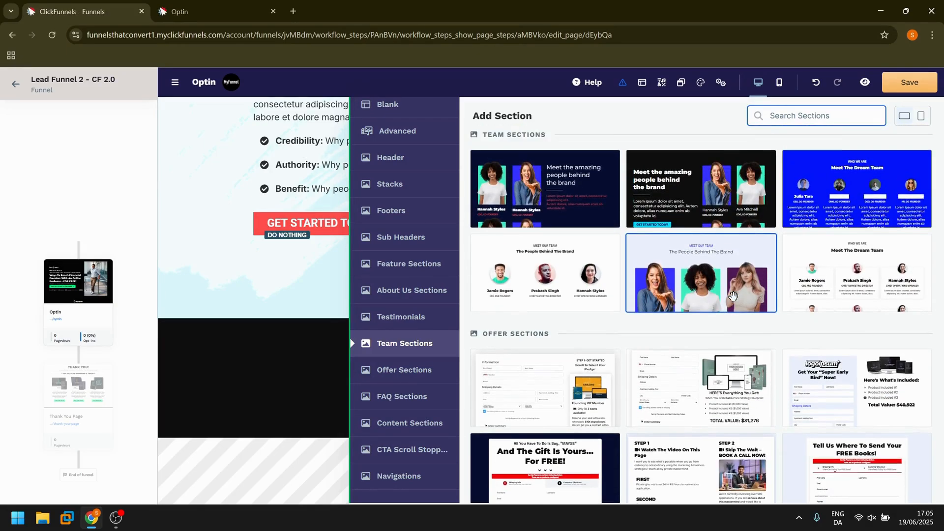
click(557, 281)
scroll(698, 328, down, 7)
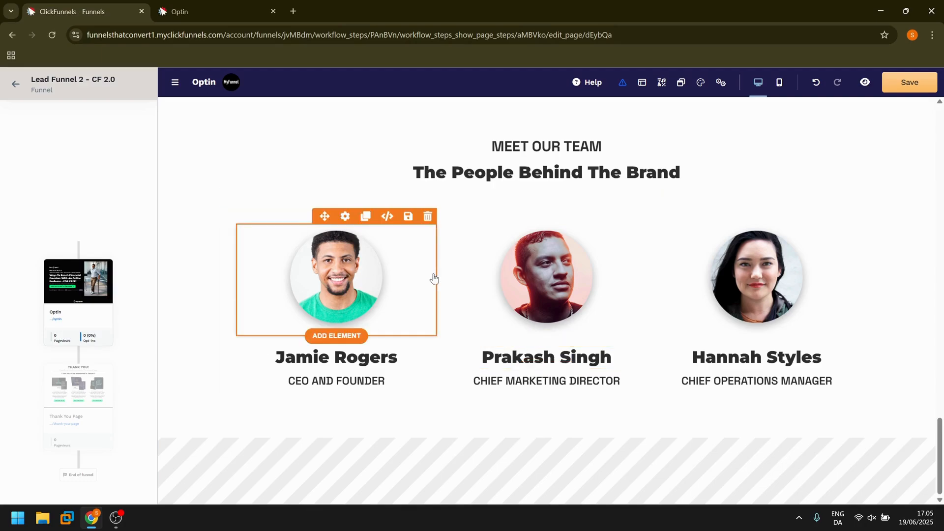
- Move the black logo footer section down so it sits below the team section at the end of the page
scroll(634, 297, up, 10)
scroll(634, 296, down, 10)
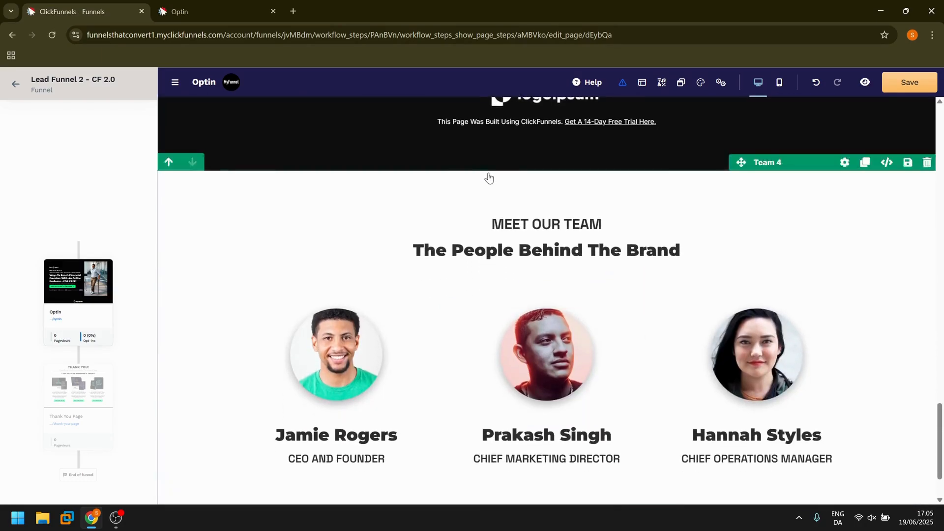
scroll(561, 120, up, 2)
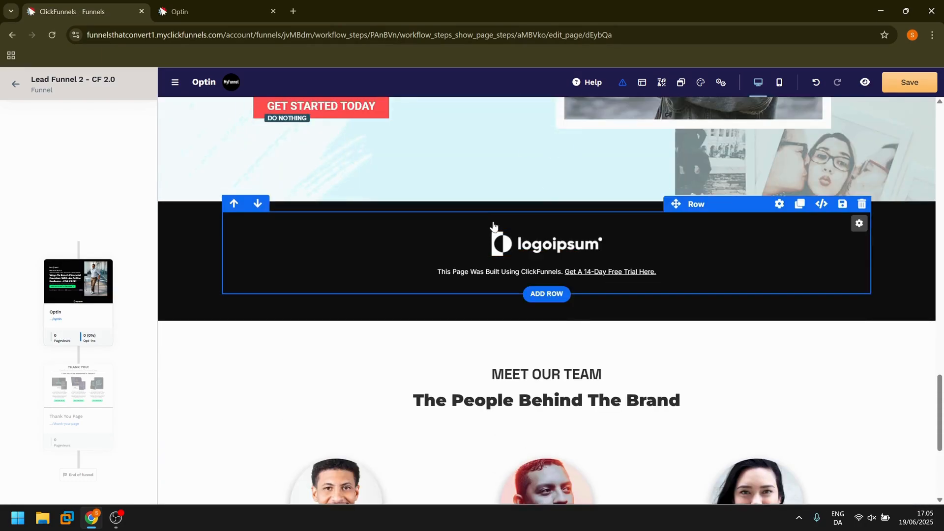
click(192, 192)
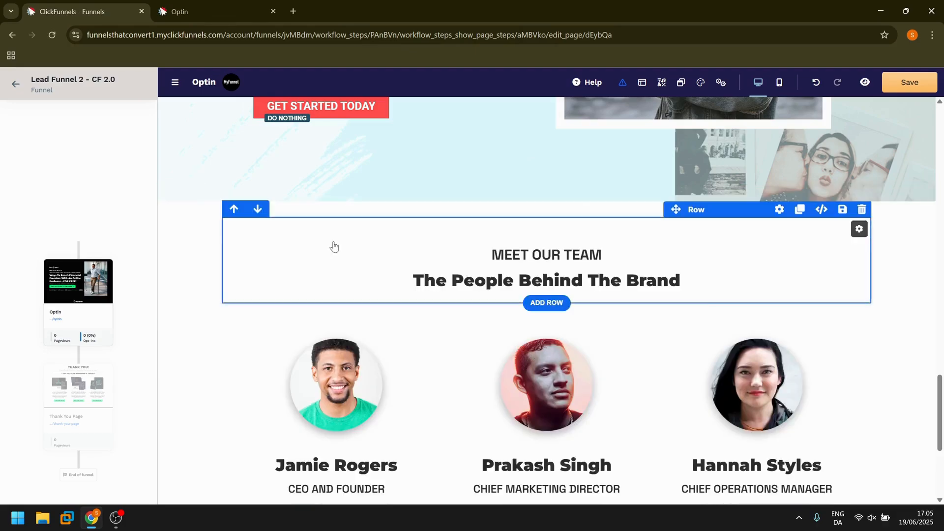
scroll(347, 257, down, 5)
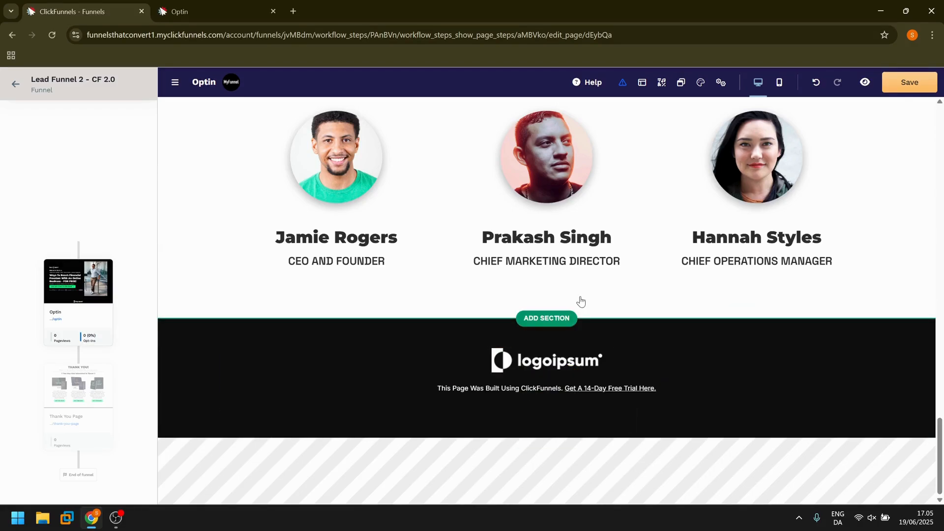
- Browse the blank, header, stacks and footer section templates available for insertion above the black logo footer, and leave the template list
click(550, 319)
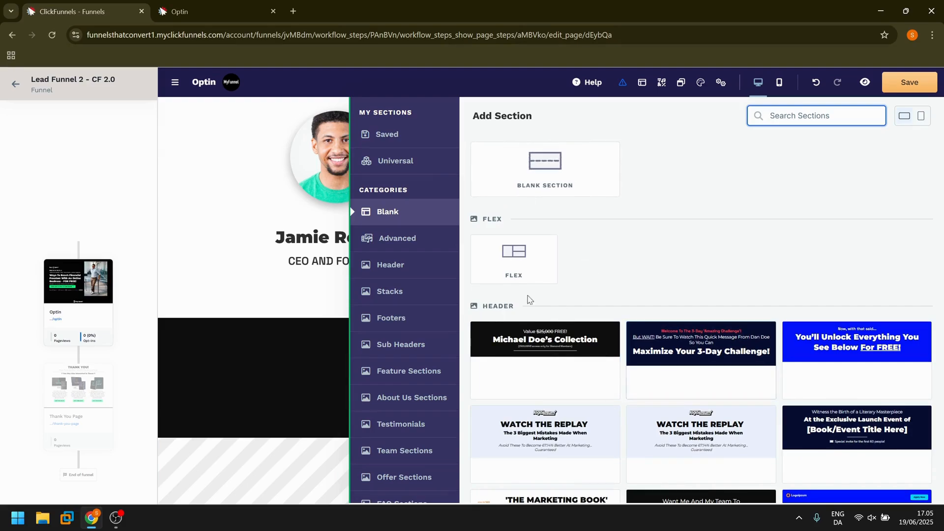
scroll(408, 379, down, 2)
scroll(408, 383, up, 2)
click(416, 244)
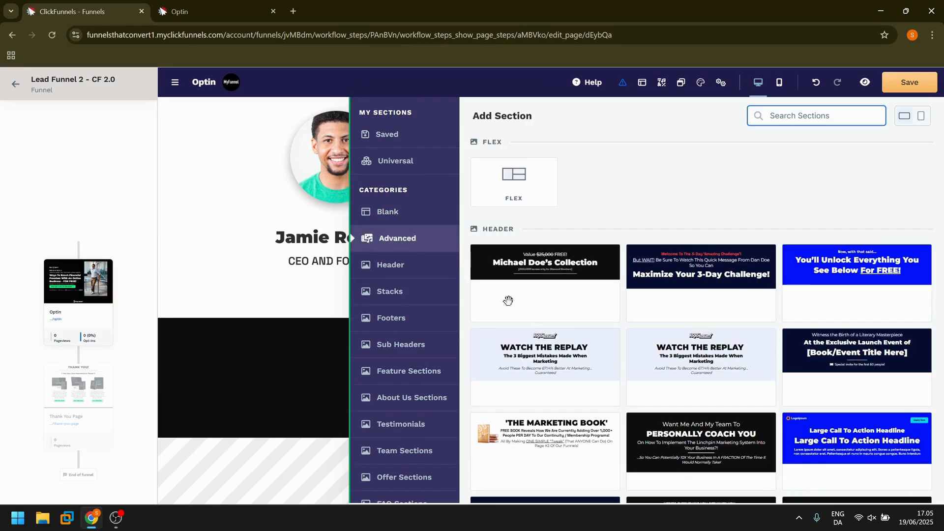
scroll(629, 353, down, 4)
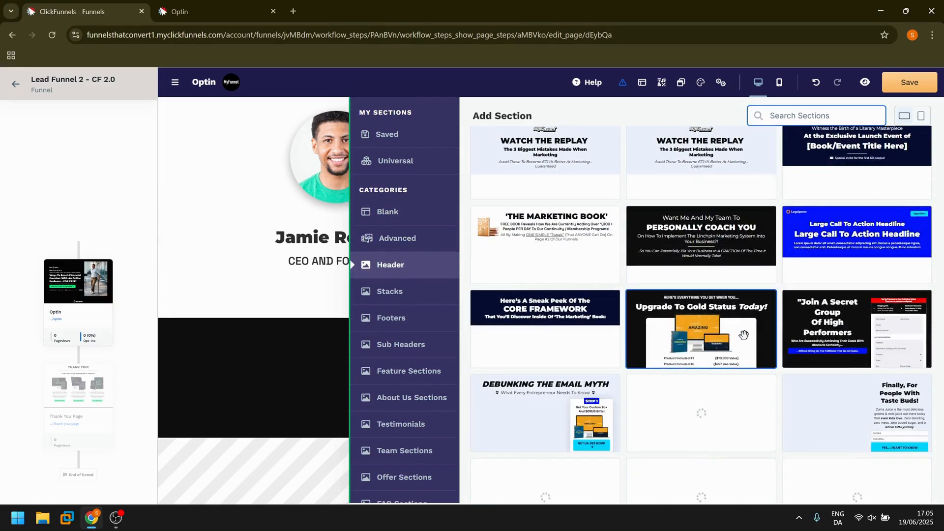
scroll(743, 334, down, 2)
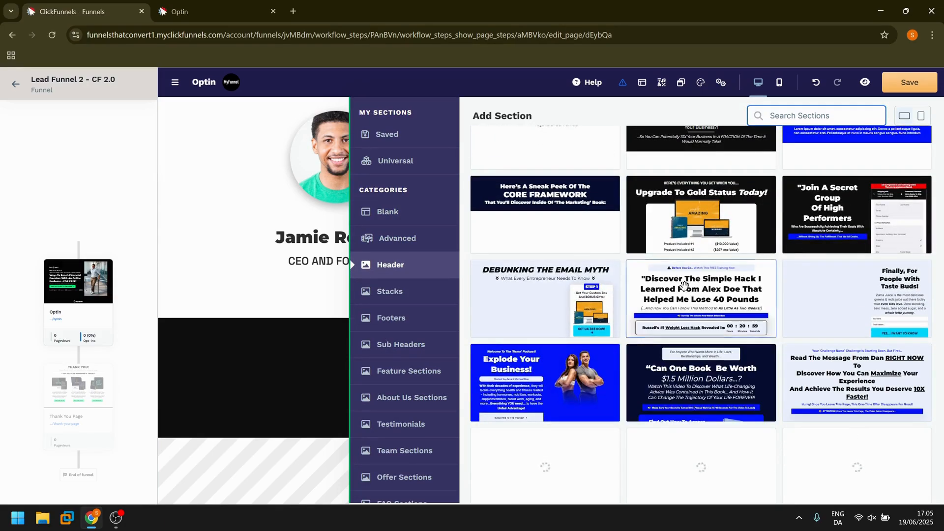
scroll(683, 285, down, 5)
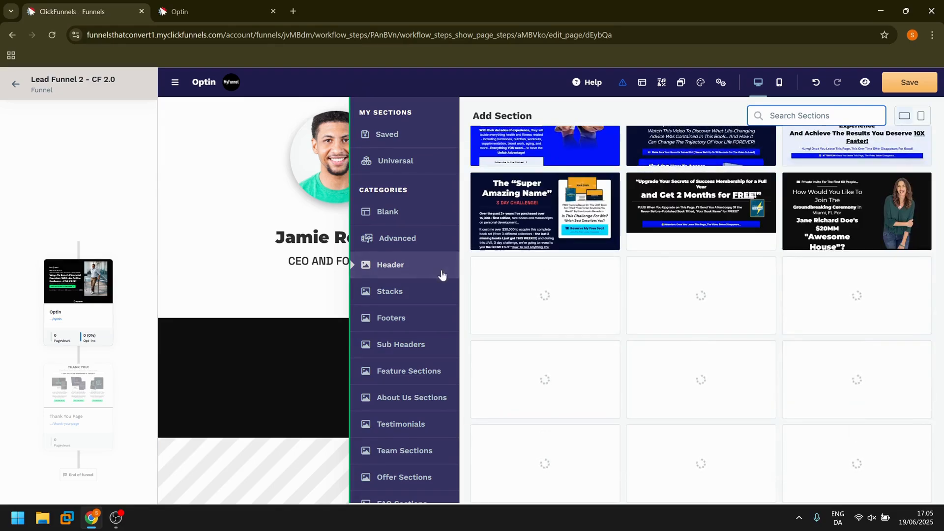
click(417, 289)
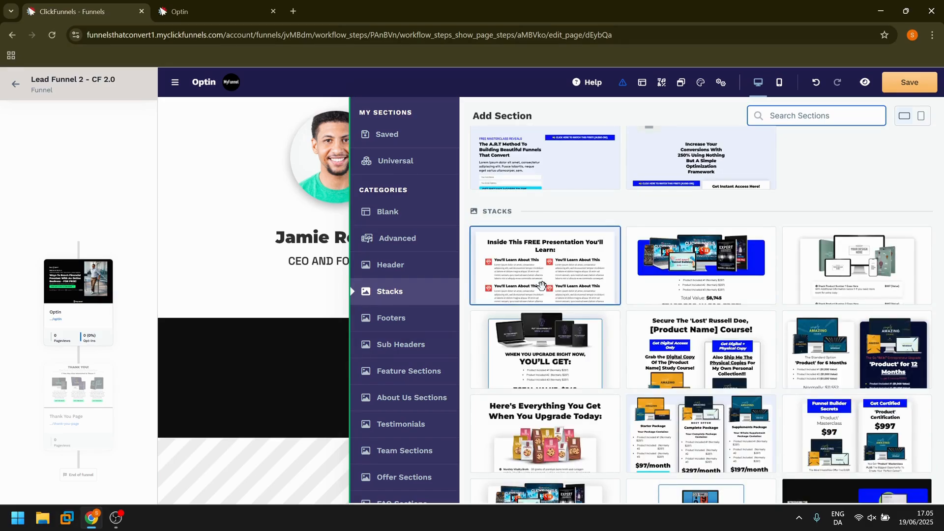
scroll(716, 313, down, 7)
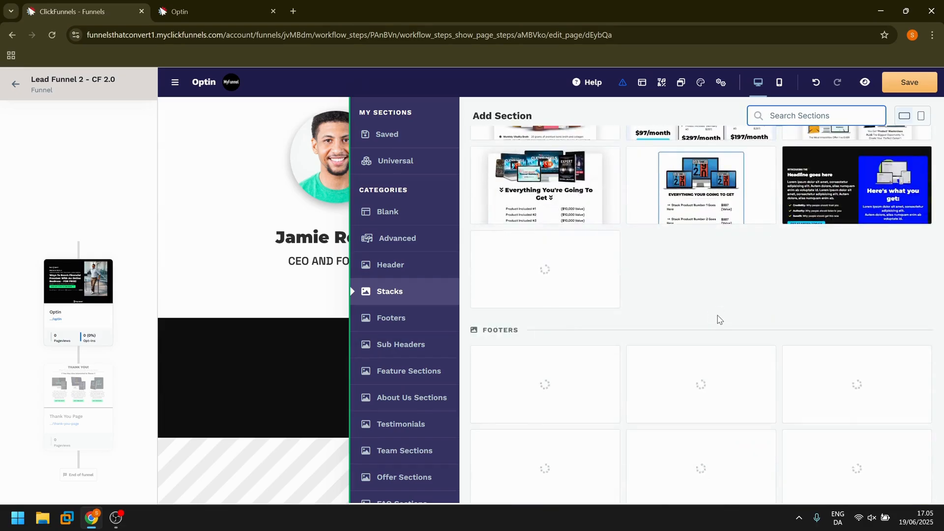
scroll(718, 319, down, 10)
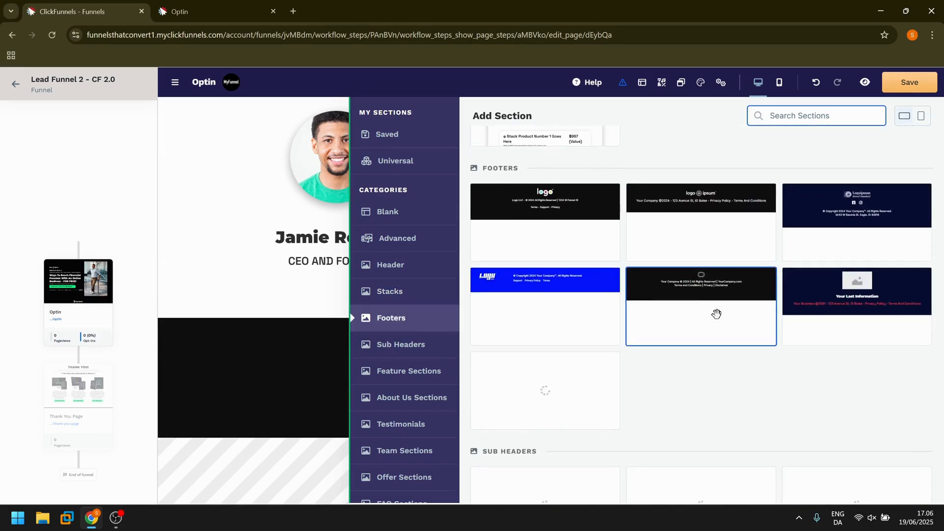
scroll(718, 319, up, 20)
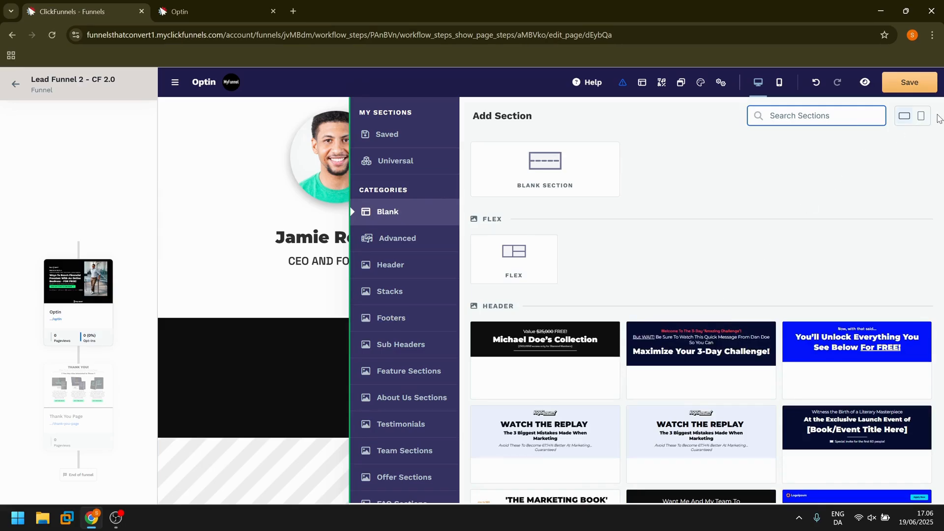
click(255, 310)
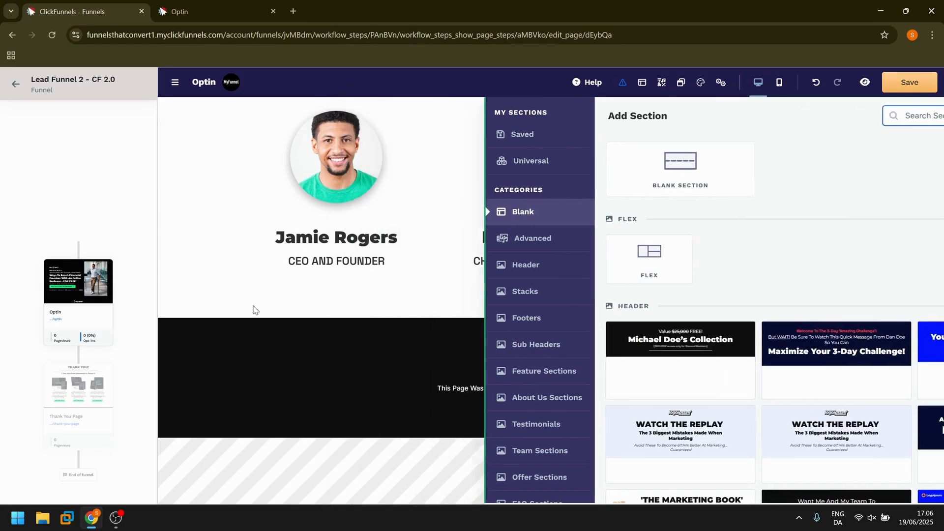
- Review the page from the hero section downward, and inspect the sub headline and headline text in the blue section
scroll(593, 312, up, 15)
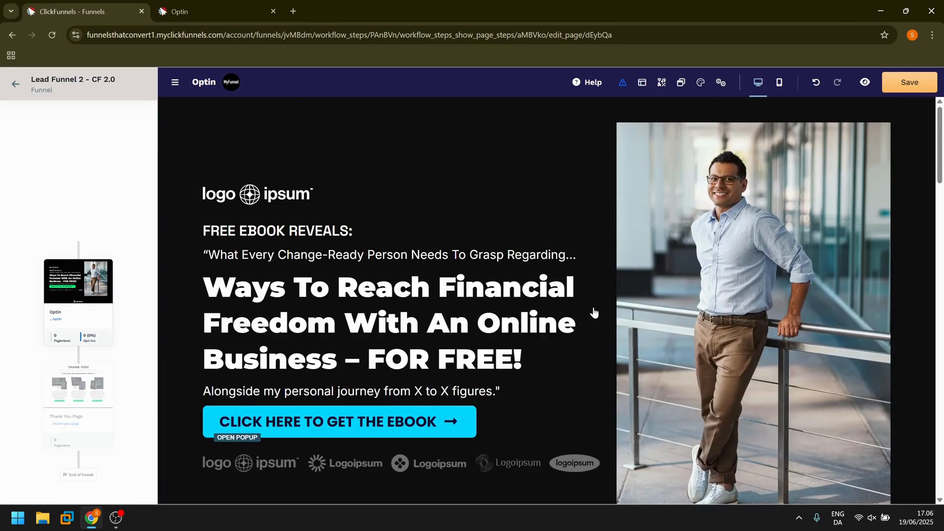
scroll(501, 221, down, 5)
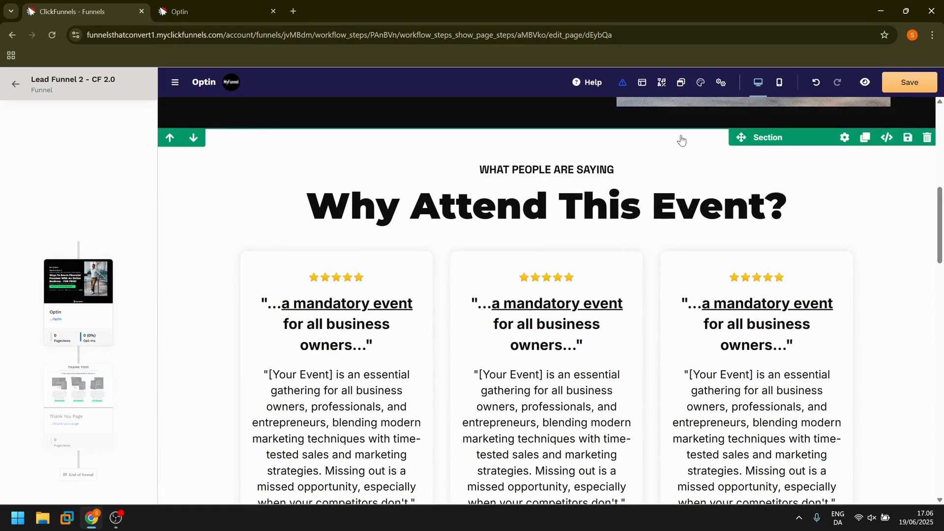
click(601, 160)
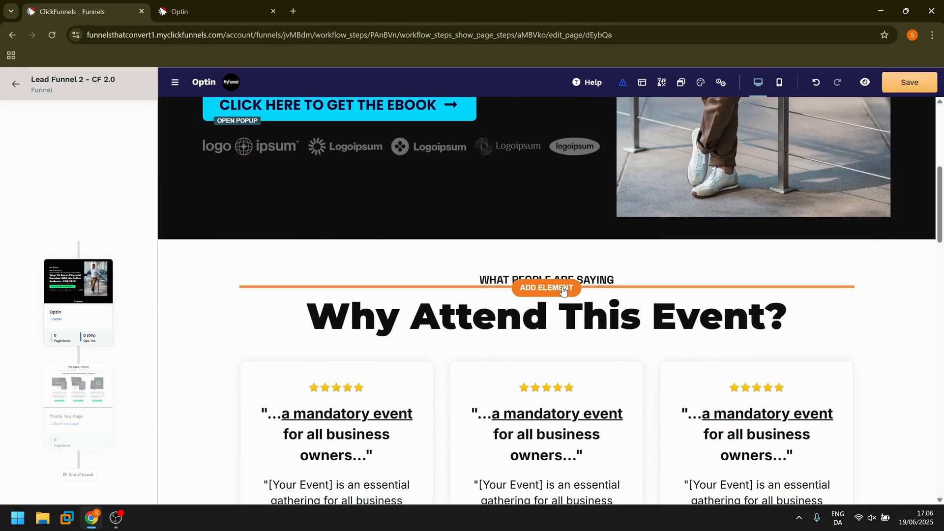
scroll(561, 285, down, 10)
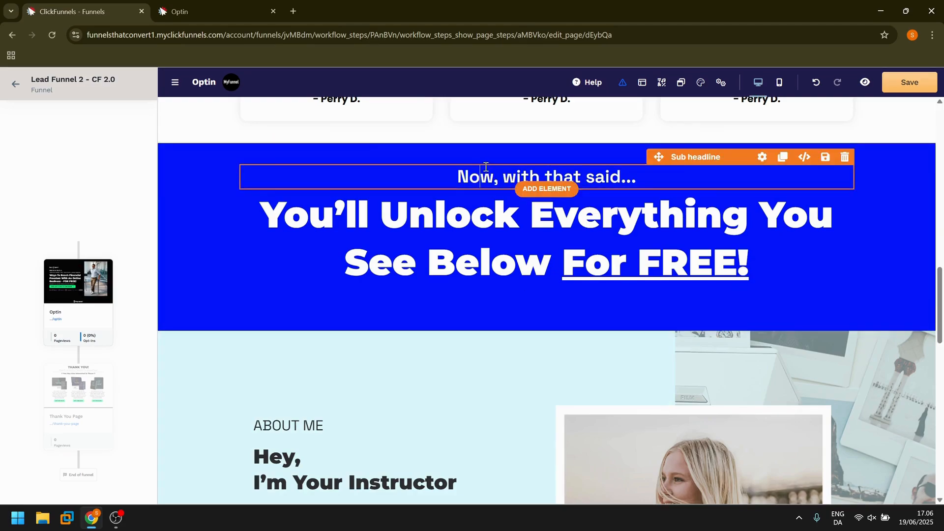
click(555, 182)
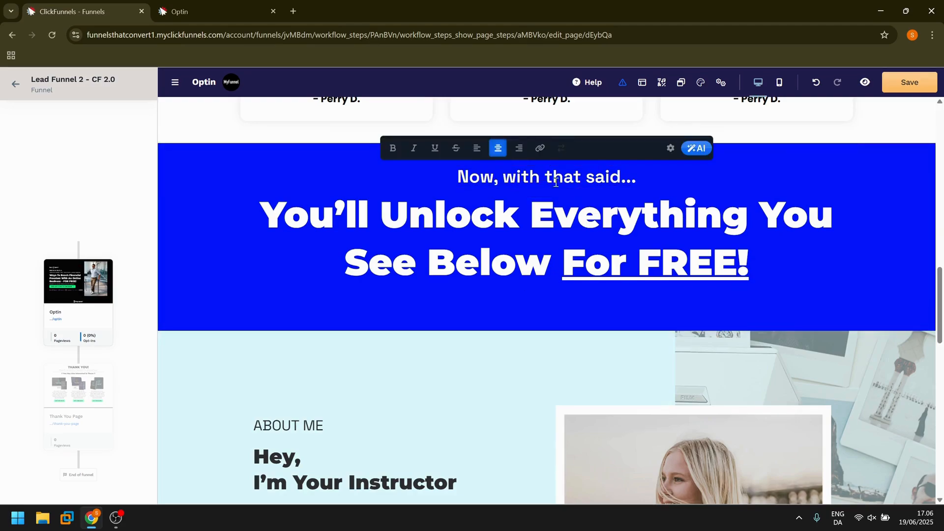
click(766, 154)
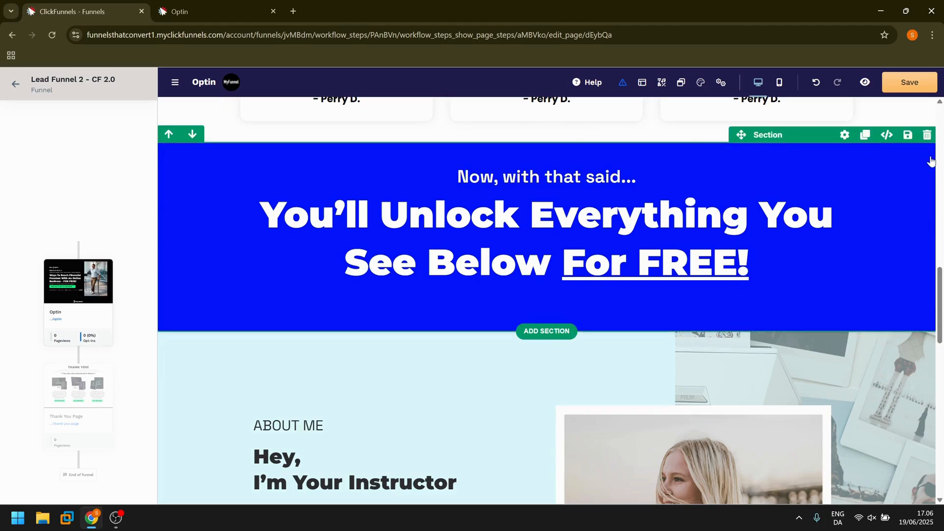
click(466, 174)
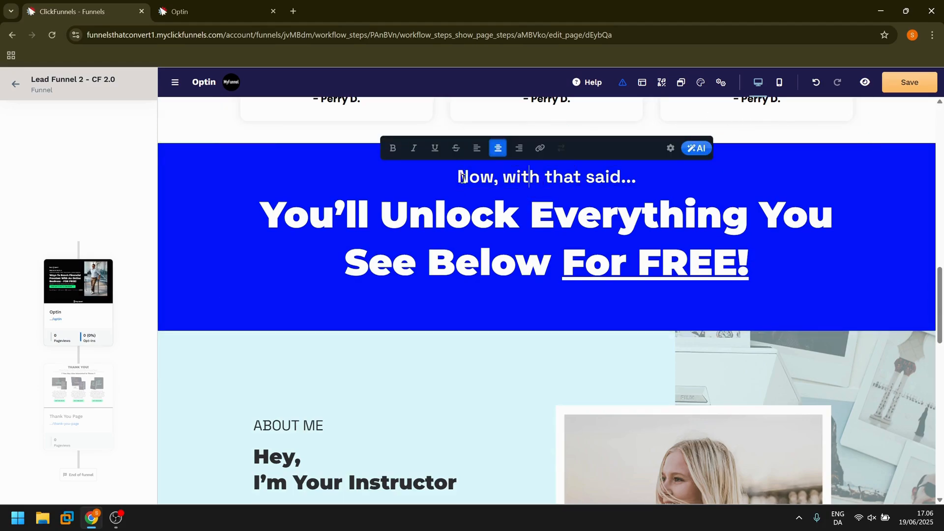
drag(463, 178, 625, 176)
click(528, 176)
click(271, 216)
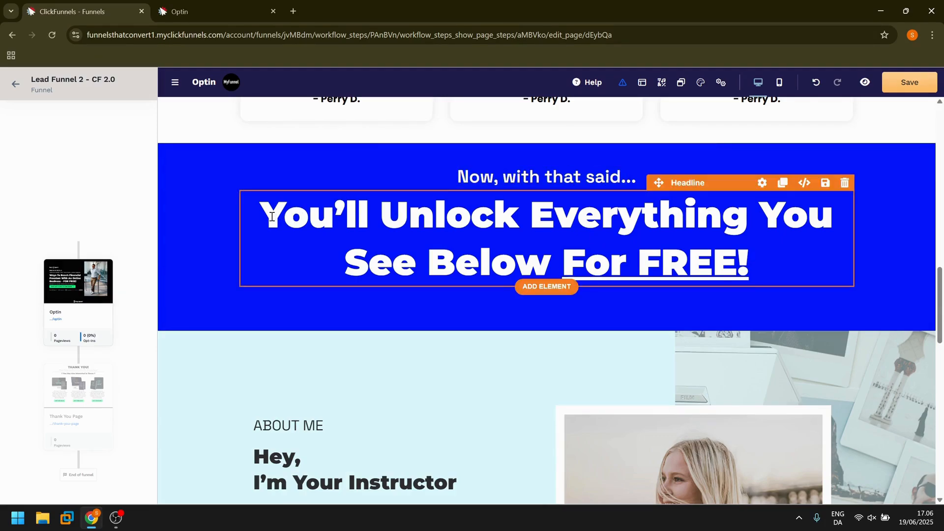
drag(271, 216, 466, 211)
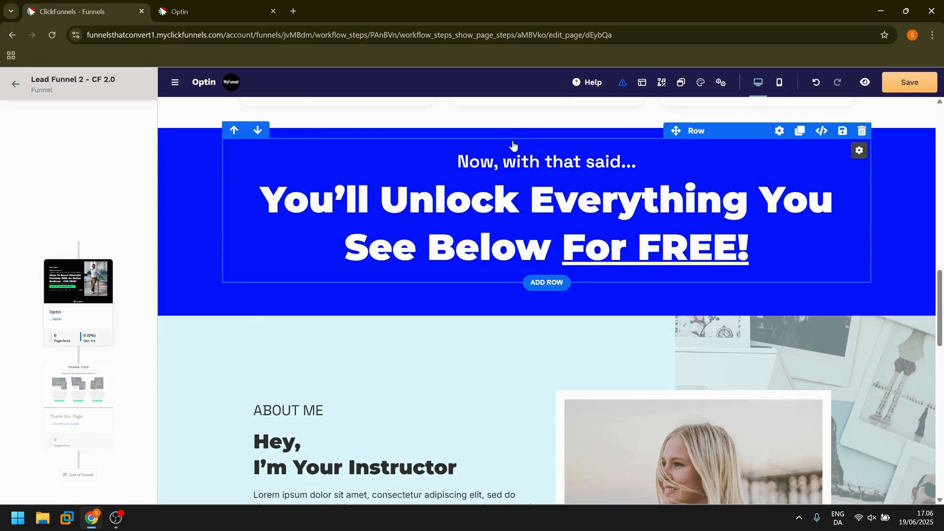
- Move the blue section's headline row down into the About Me section, and undo that move
click(531, 163)
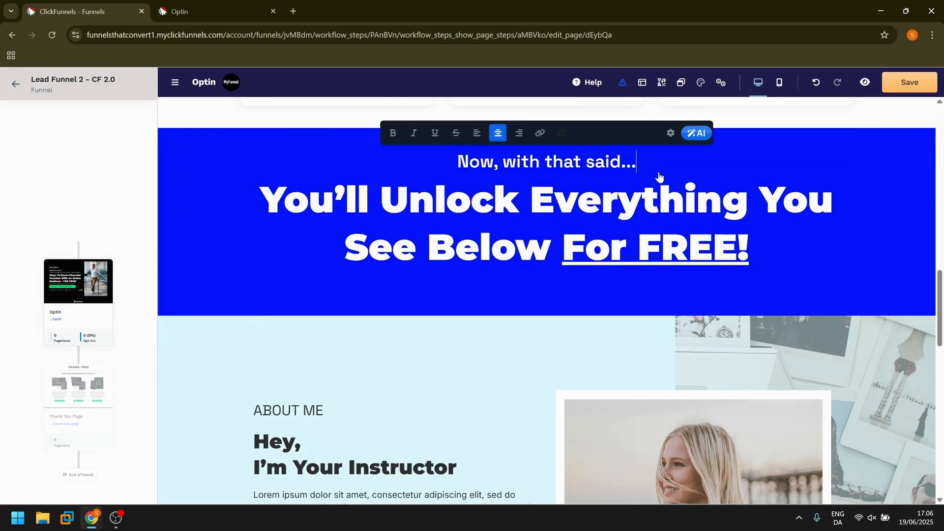
click(647, 161)
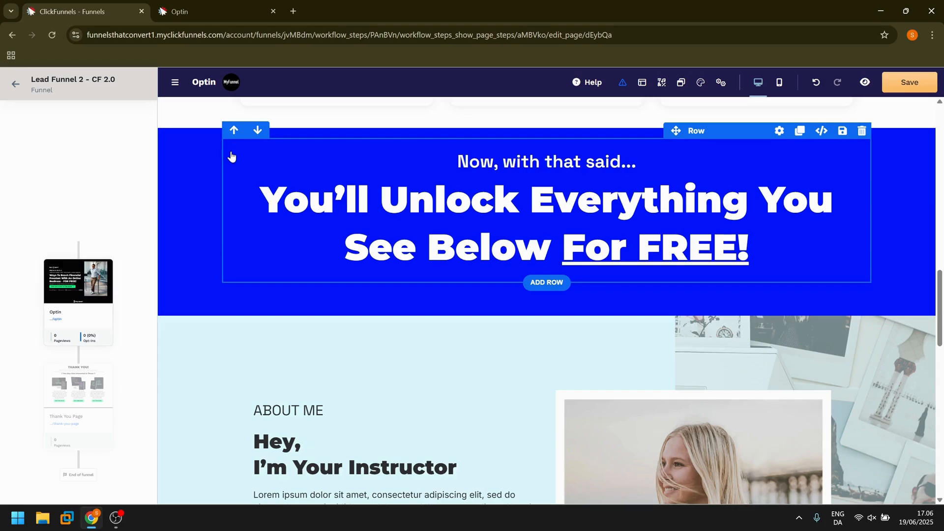
click(257, 131)
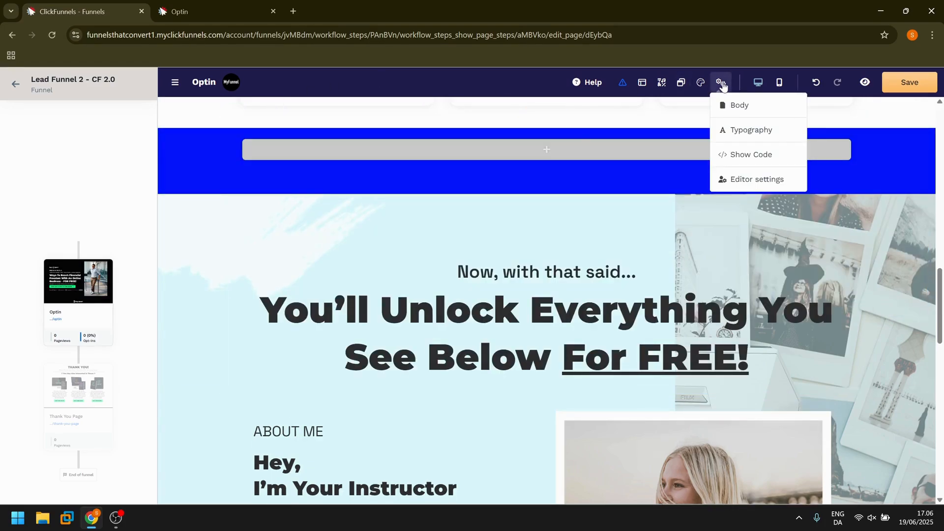
click(814, 82)
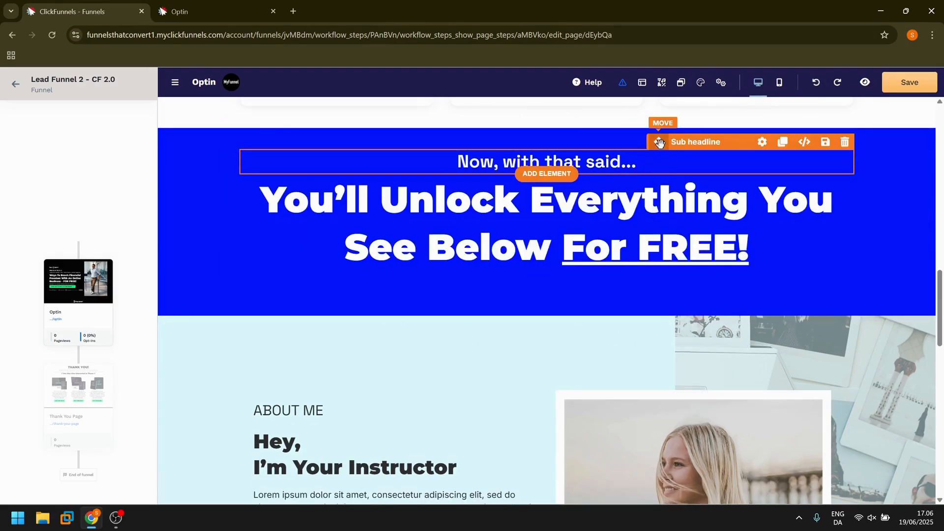
- Move the "Now, with that said..." sub headline below the "You'll Unlock Everything You See Below For FREE!" headline
drag(659, 143, 659, 265)
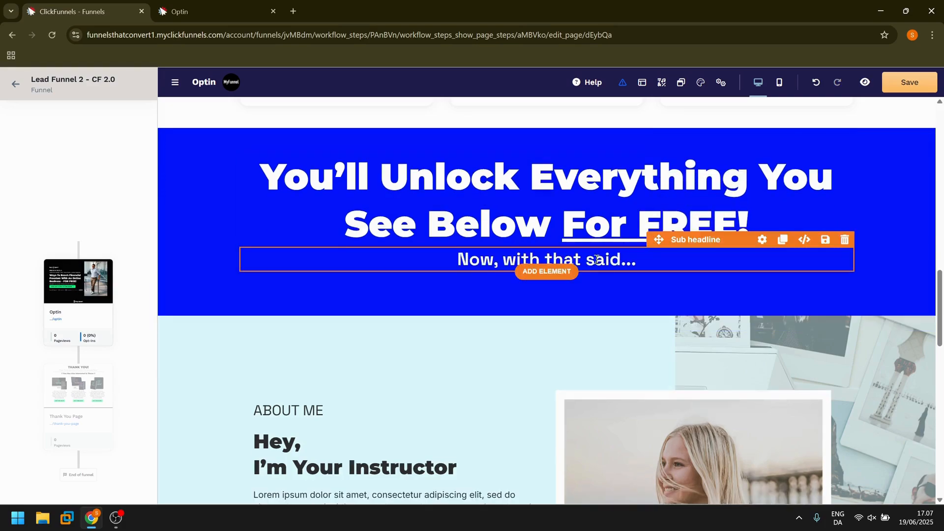
click(637, 260)
click(560, 178)
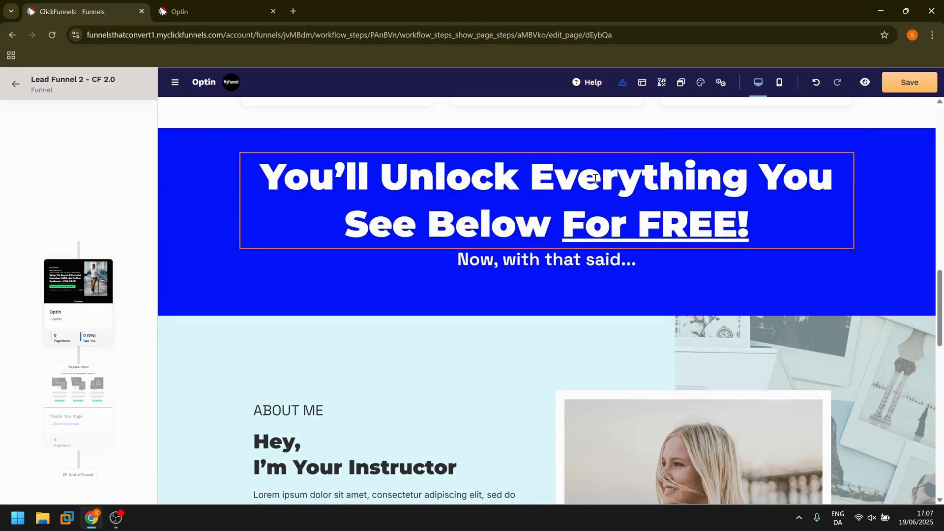
click(767, 131)
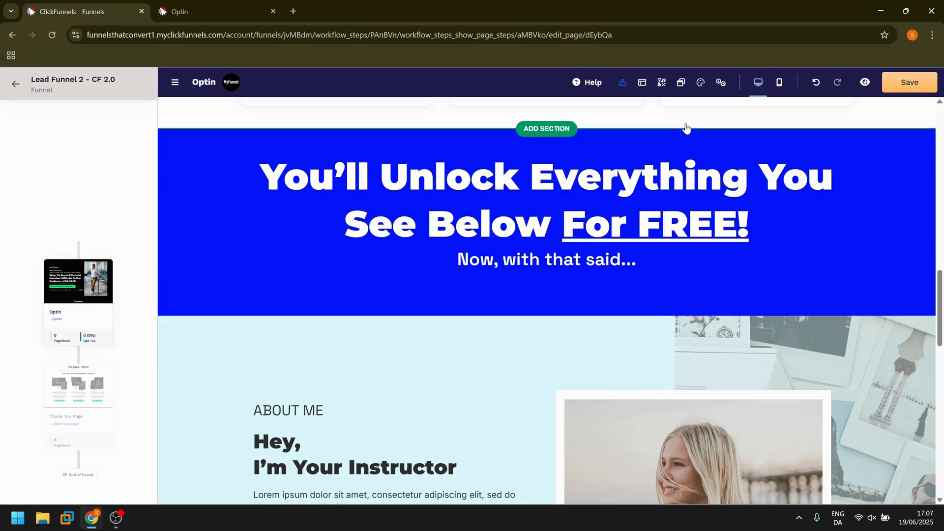
- Move the "You'll Unlock Everything You See Below For FREE!" headline back below the "Now, with that said..." sub headline
scroll(686, 129, up, 2)
drag(680, 220, 696, 271)
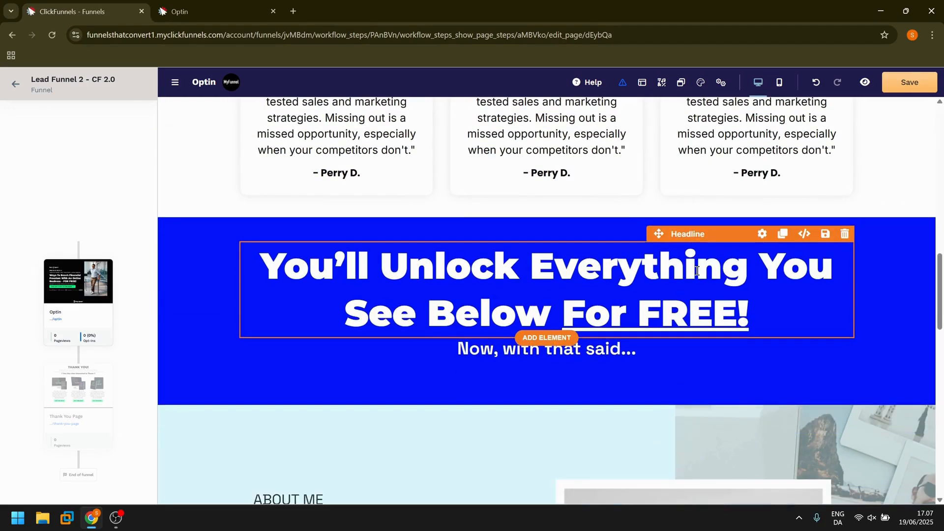
click(662, 260)
click(761, 230)
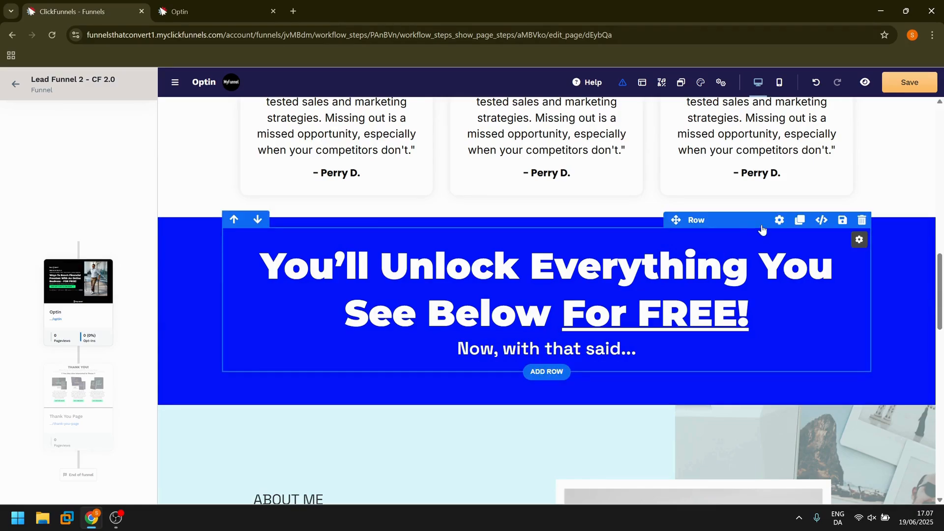
click(648, 266)
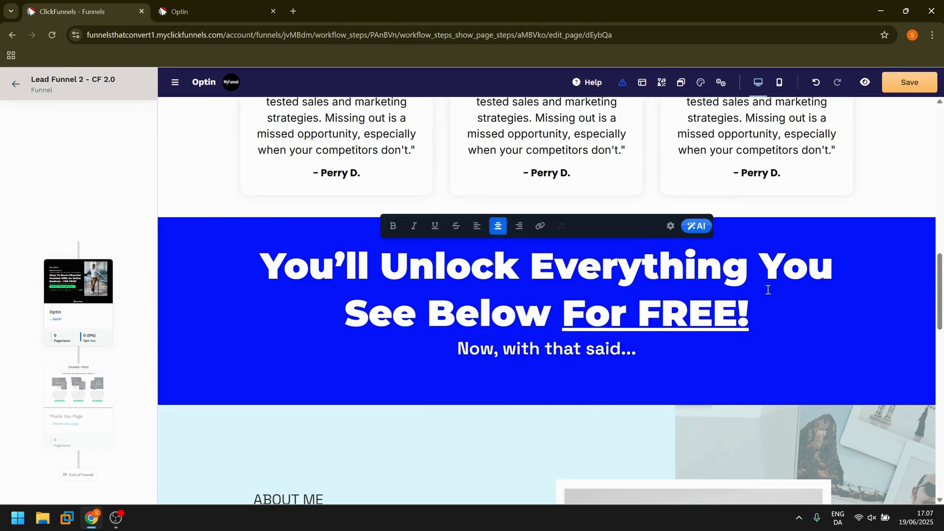
click(774, 352)
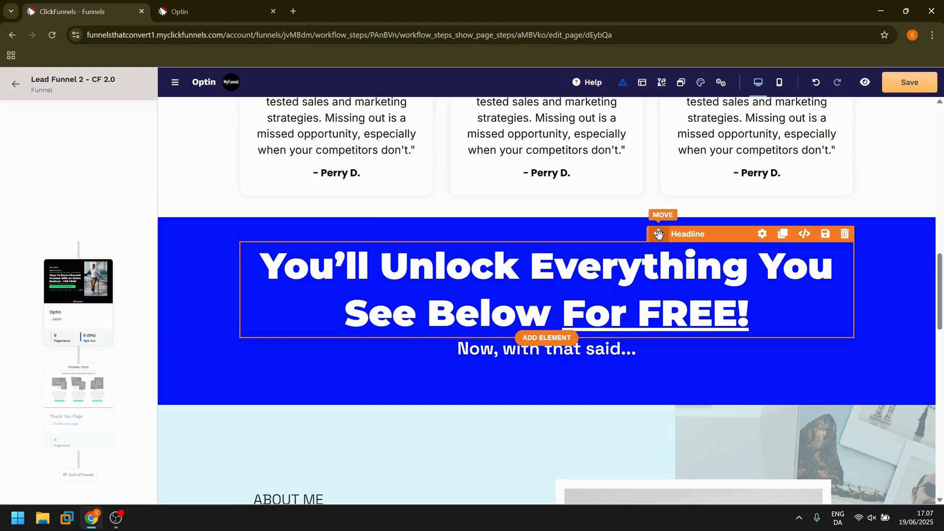
drag(659, 234, 638, 375)
- Try to move the "Why Attend This Event?" headline in the testimonial section, and place the text cursor in it
scroll(565, 275, up, 10)
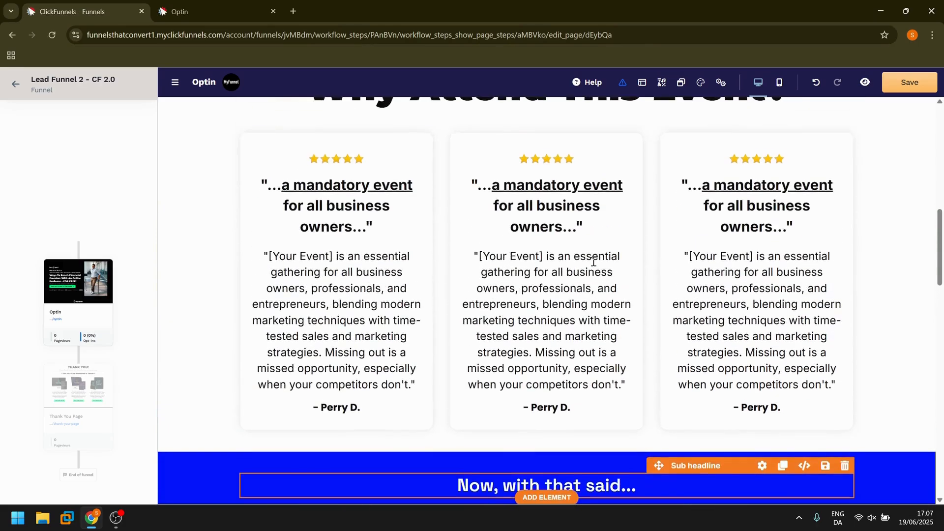
click(545, 307)
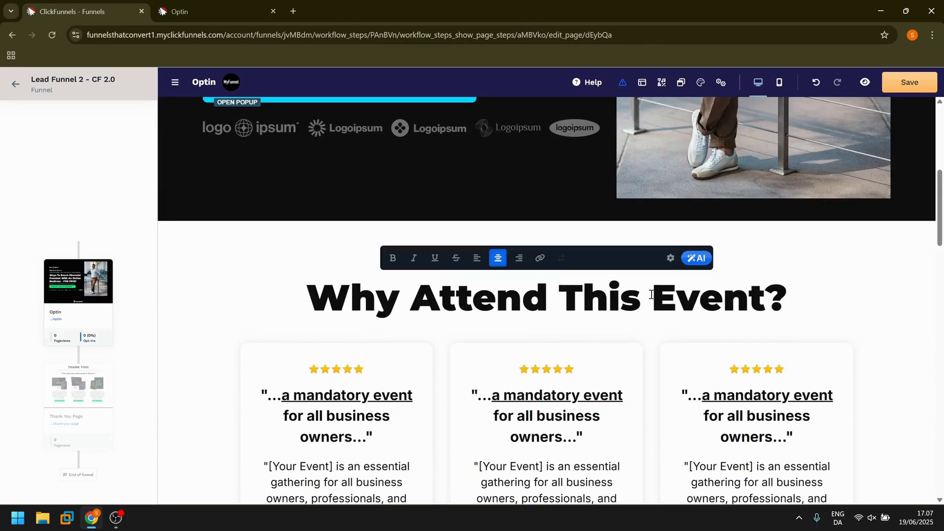
click(787, 283)
click(759, 236)
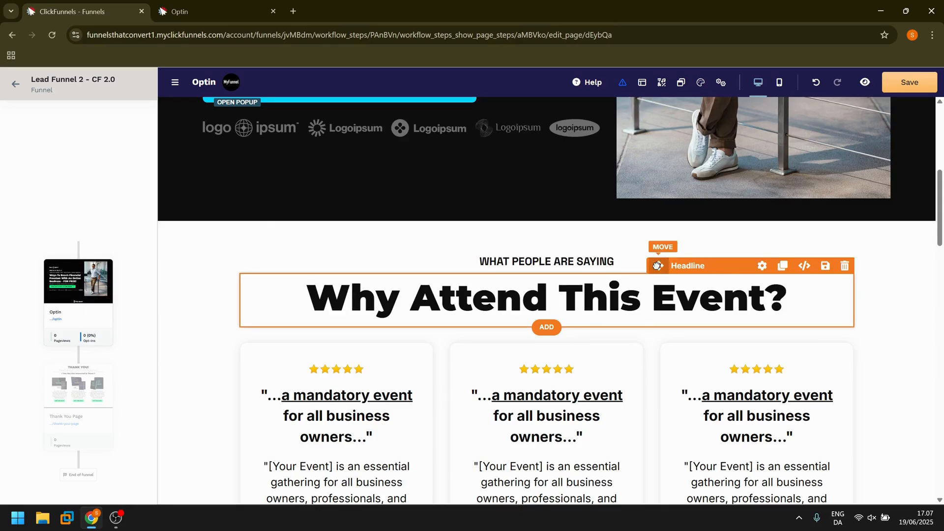
drag(657, 266, 544, 211)
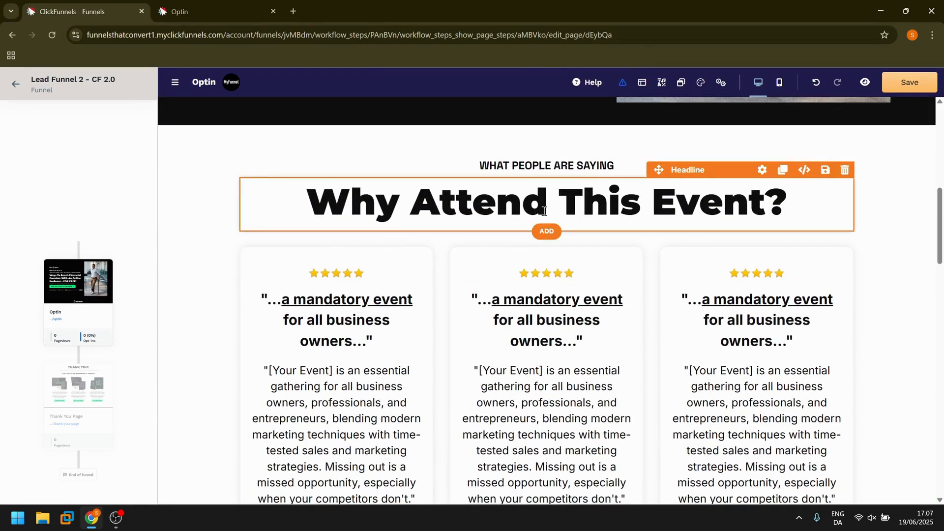
click(545, 210)
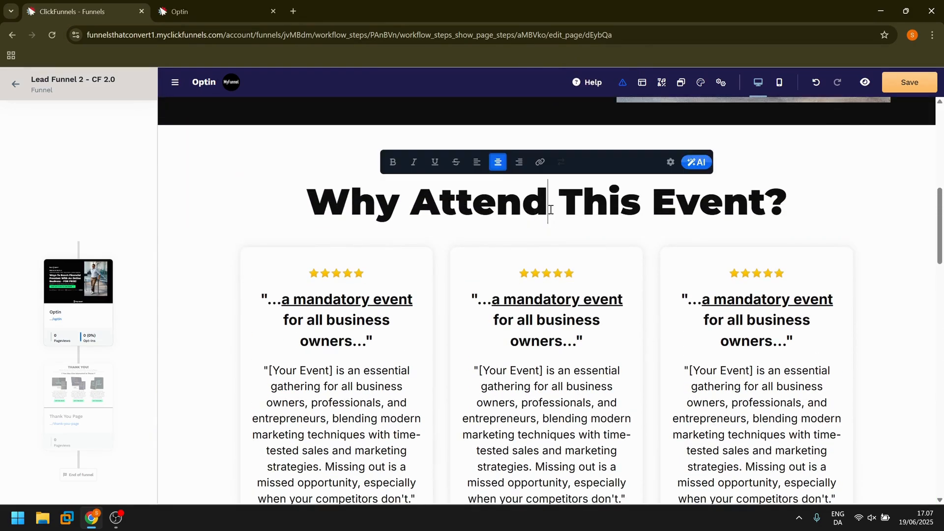
- Move the "Why Attend This Event?" headline into the middle testimonial column, and undo that move
click(811, 259)
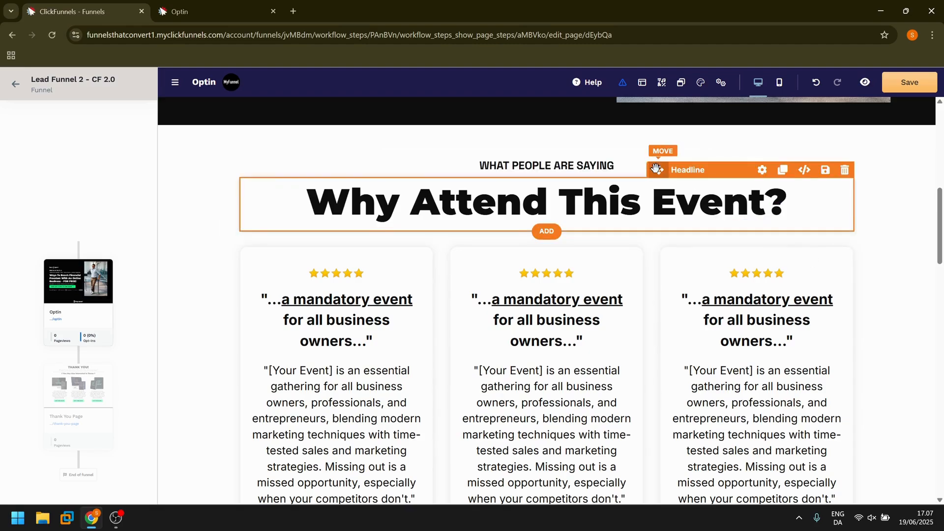
drag(655, 168, 583, 314)
scroll(602, 392, down, 7)
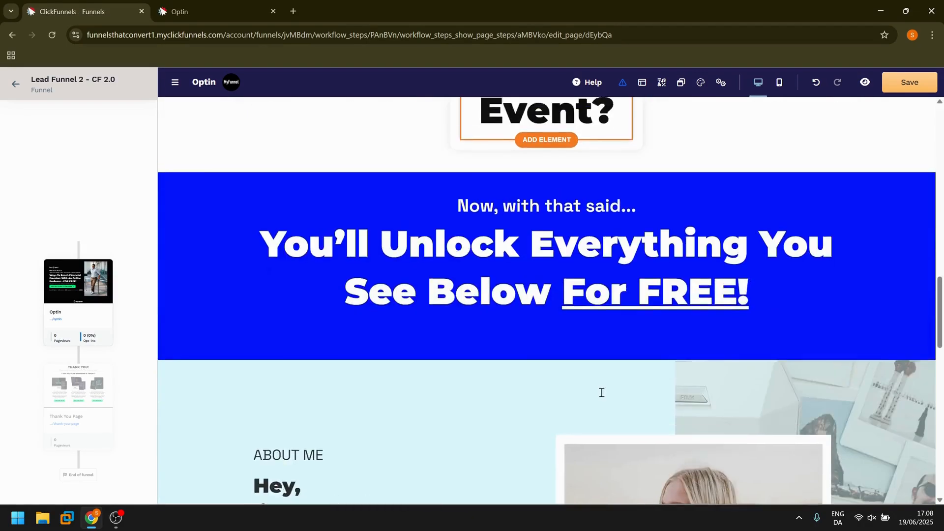
scroll(602, 393, up, 7)
scroll(765, 103, down, 3)
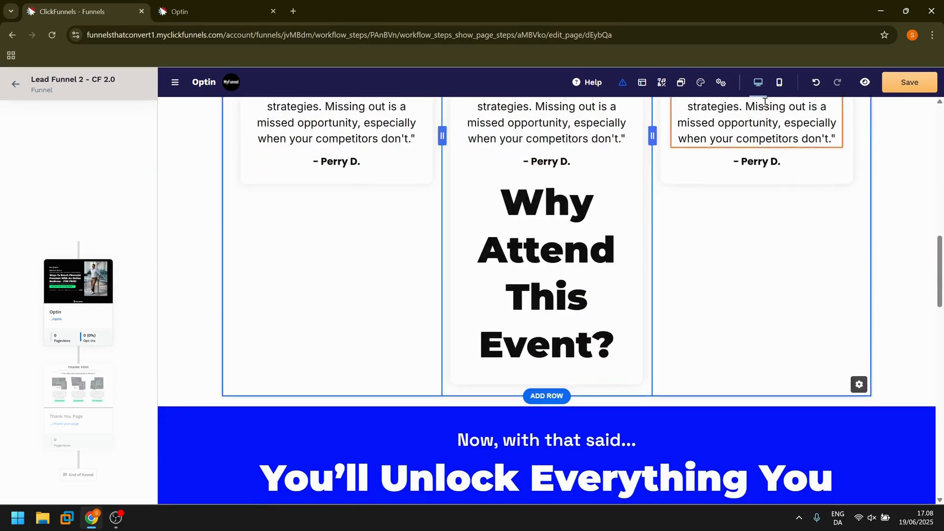
click(816, 82)
scroll(698, 200, up, 5)
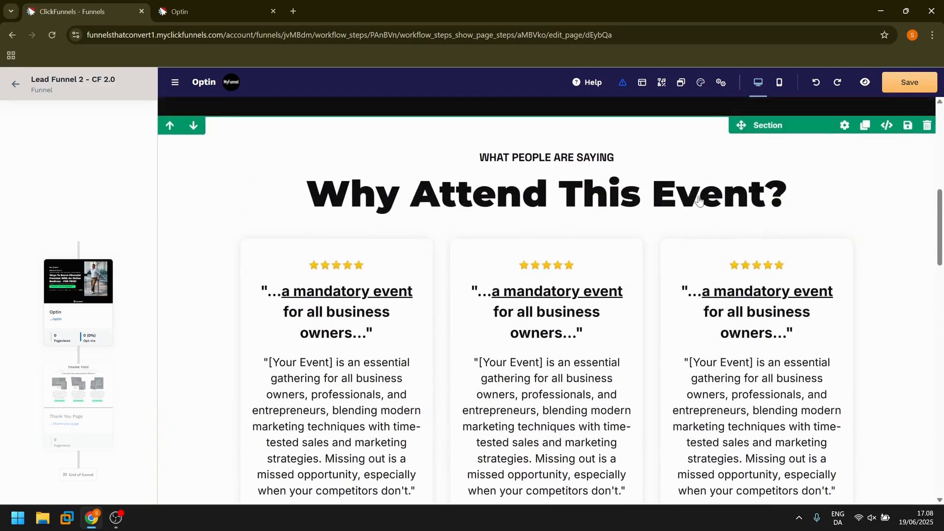
- Add a blank one-column row below the testimonial cards, just above the blue section
scroll(699, 201, up, 2)
click(592, 271)
click(792, 237)
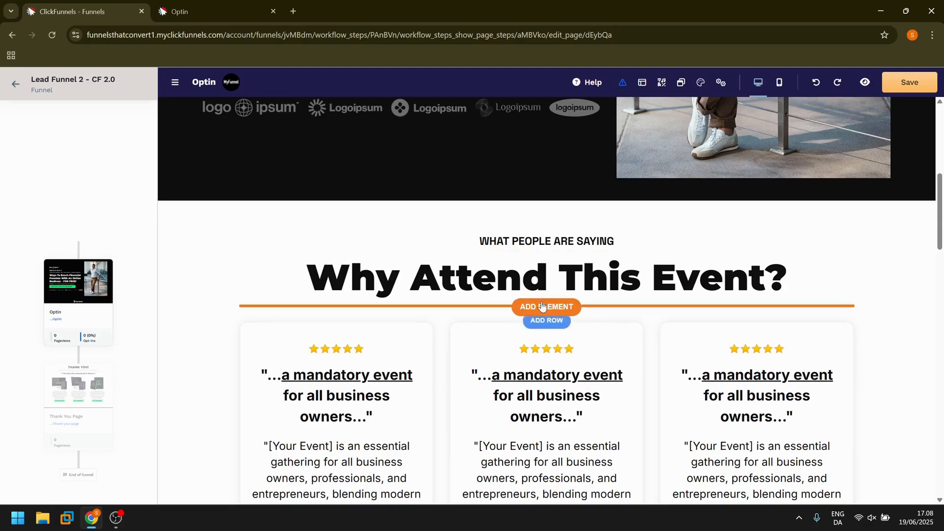
scroll(551, 305, down, 5)
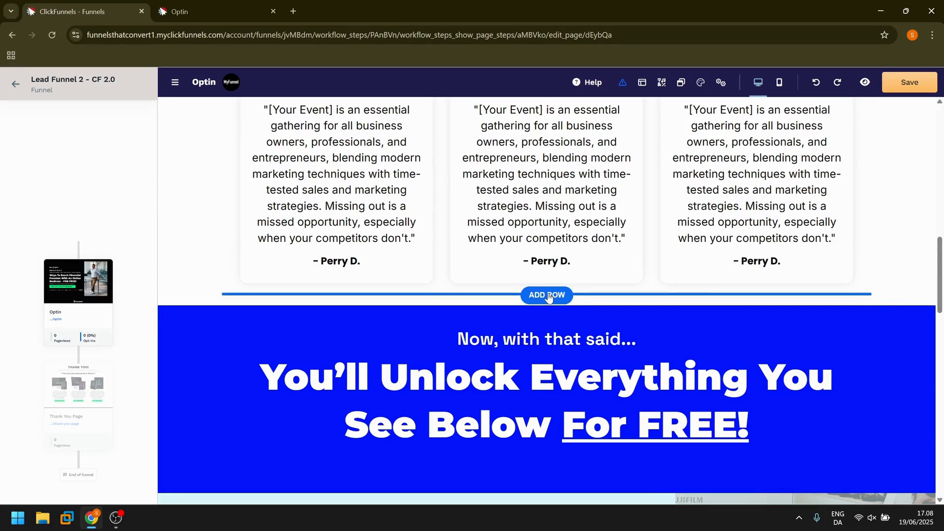
click(548, 295)
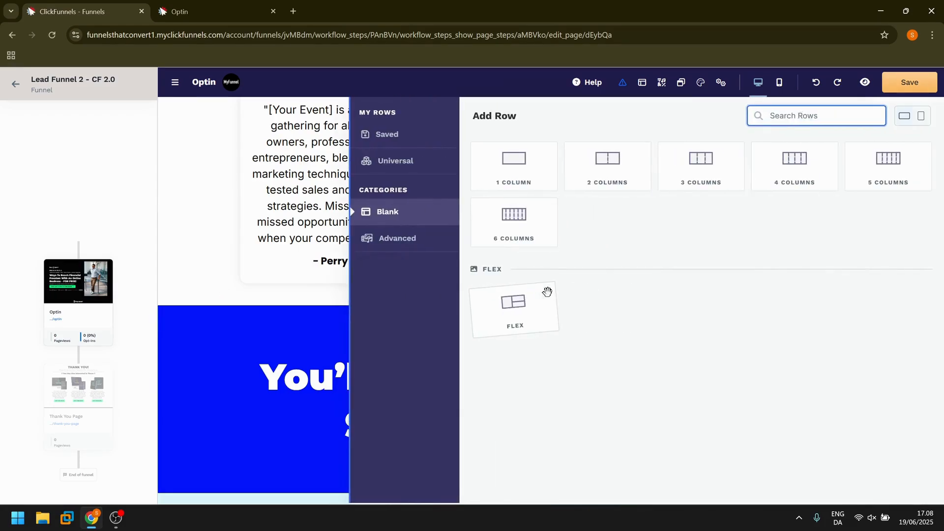
click(524, 162)
click(545, 341)
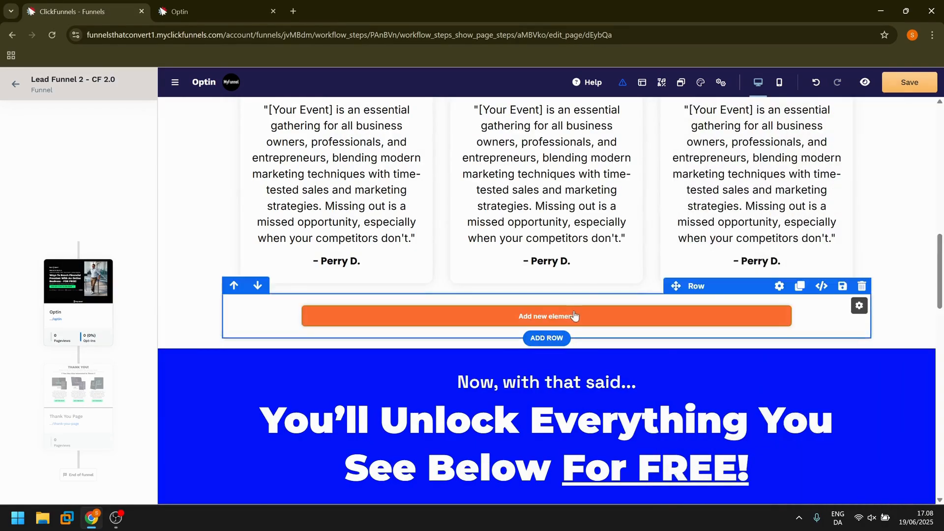
- Move the "Why Attend This Event?" headline into the empty row below the testimonial cards, and check the testimonial section's layout
scroll(570, 318, up, 5)
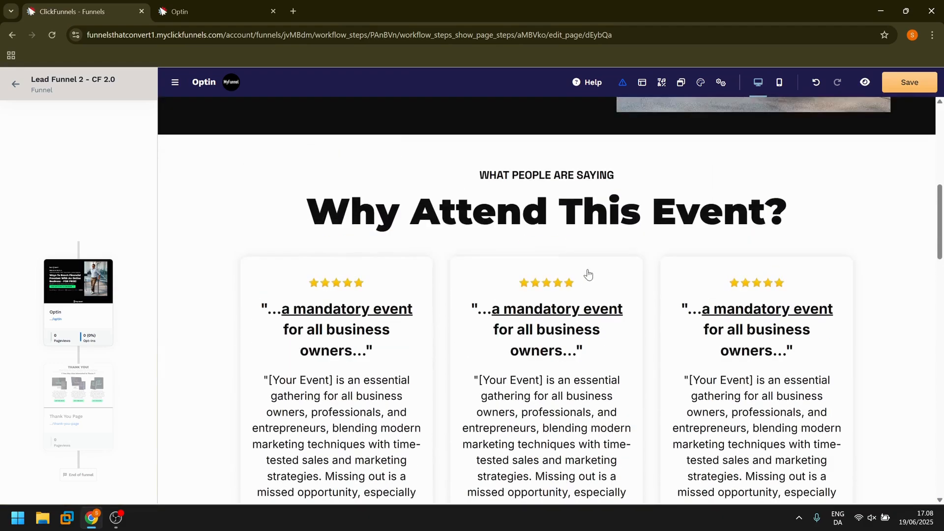
click(585, 218)
click(584, 217)
click(742, 147)
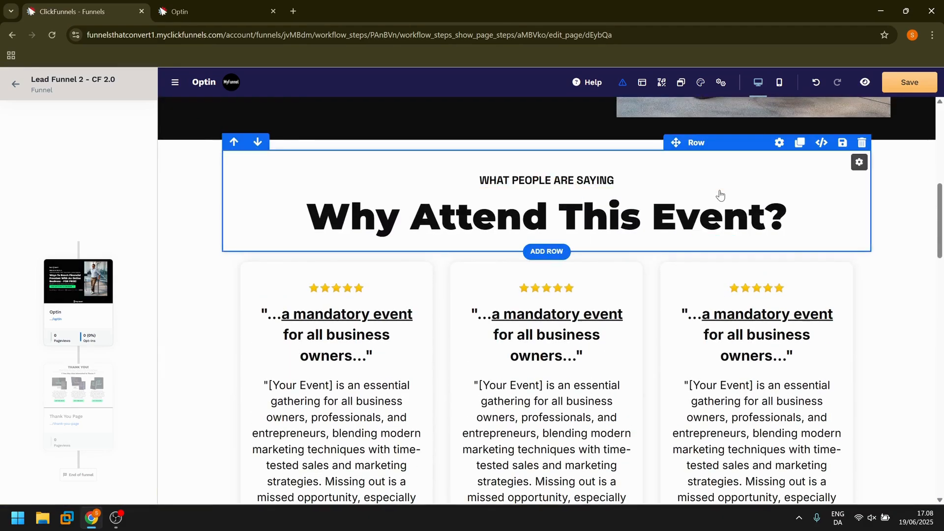
drag(659, 184, 546, 366)
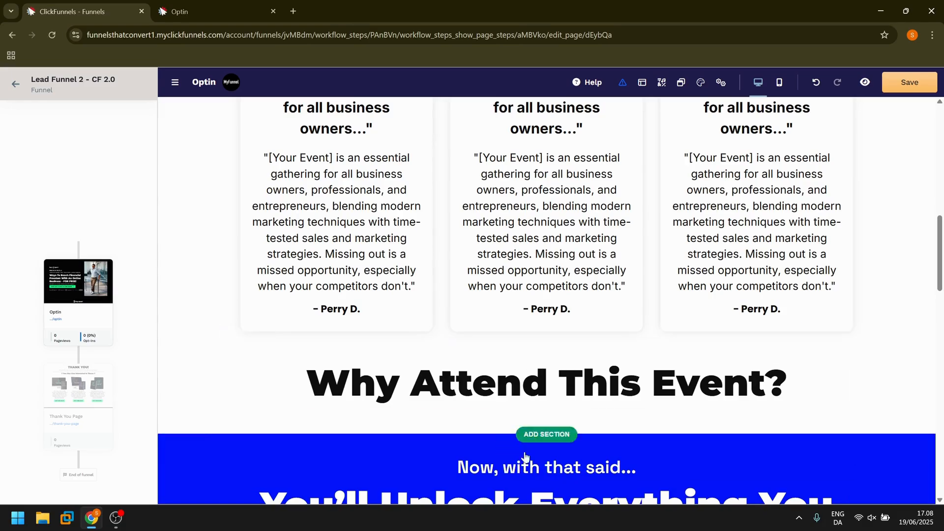
scroll(622, 397, down, 2)
scroll(622, 397, up, 6)
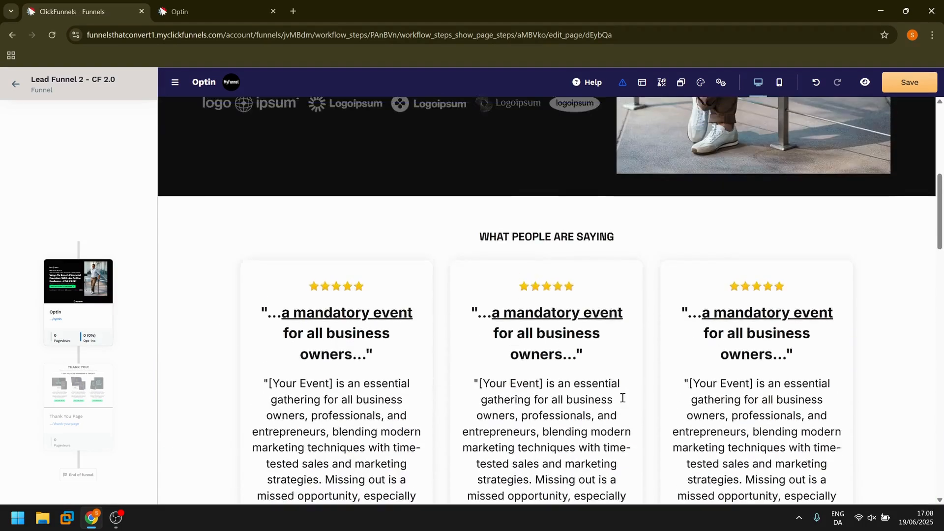
scroll(622, 397, down, 5)
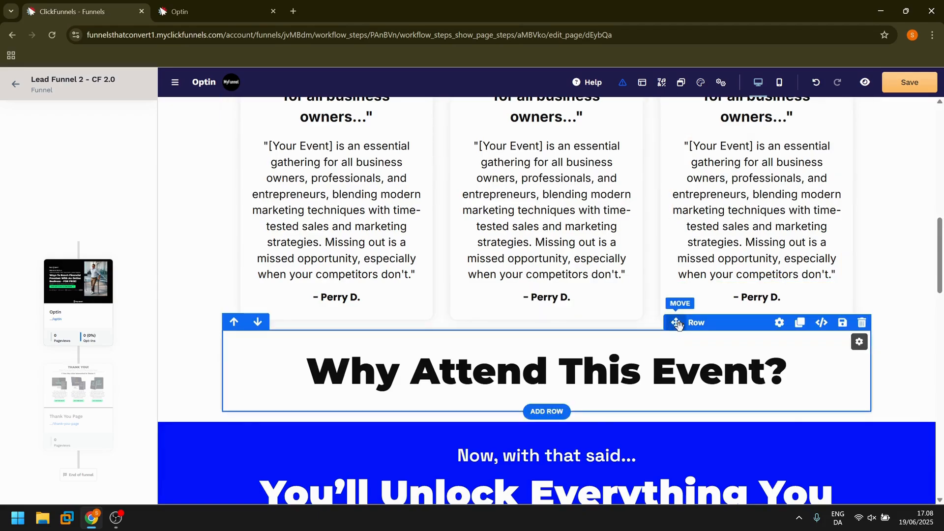
- Move the row containing the "Why Attend This Event?" headline up above the testimonial cards, and review the page
drag(677, 323, 548, 233)
scroll(605, 200, up, 5)
scroll(605, 200, down, 3)
scroll(604, 198, up, 6)
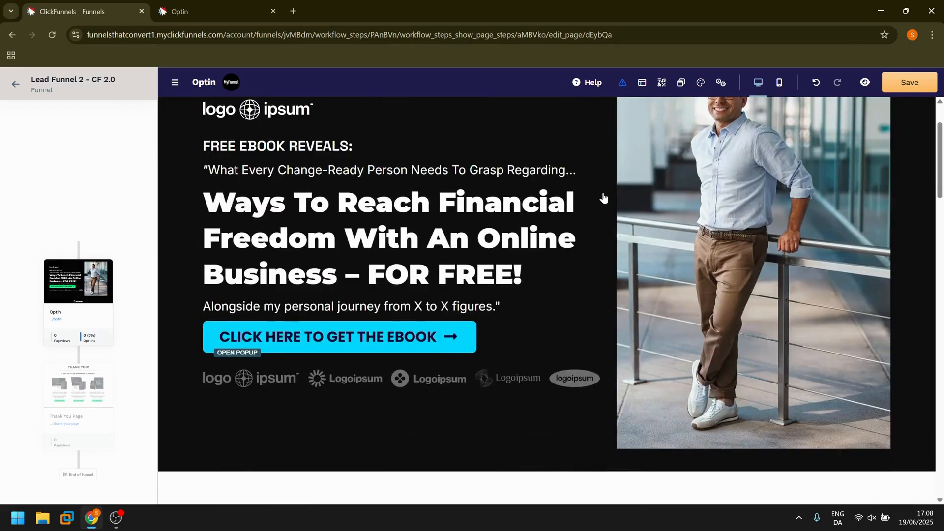
scroll(604, 197, up, 1)
scroll(604, 198, up, 1)
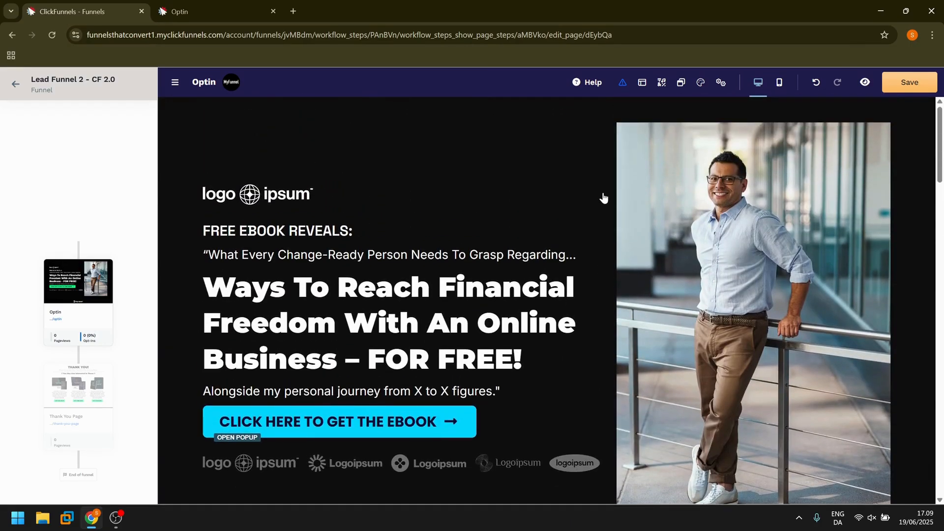
scroll(603, 197, down, 15)
scroll(602, 197, up, 15)
- View the library of sections that can be added and the Lead Funnel 2 Style Guide overview
click(661, 82)
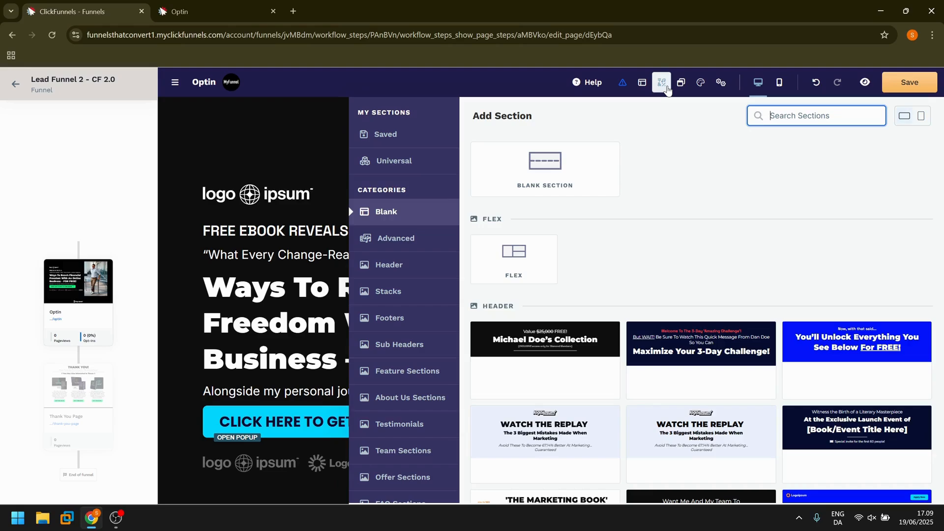
click(664, 84)
click(683, 84)
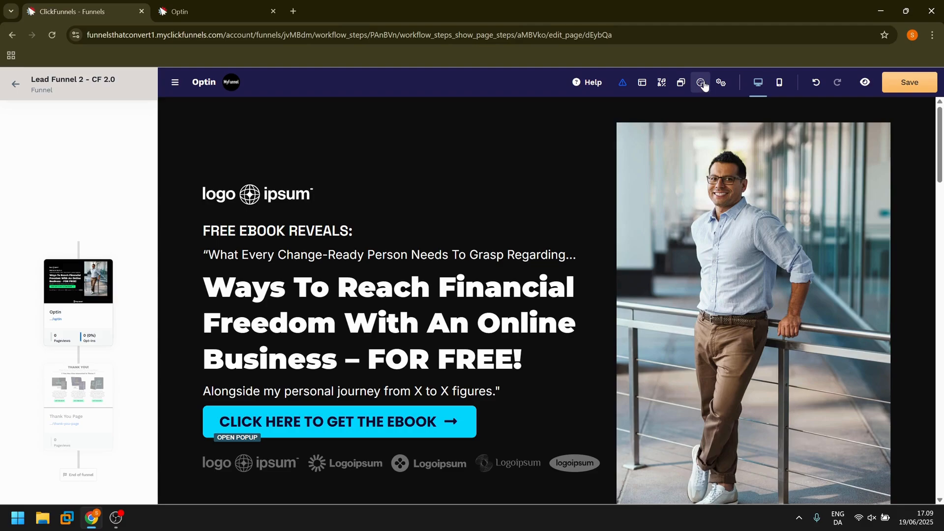
click(703, 83)
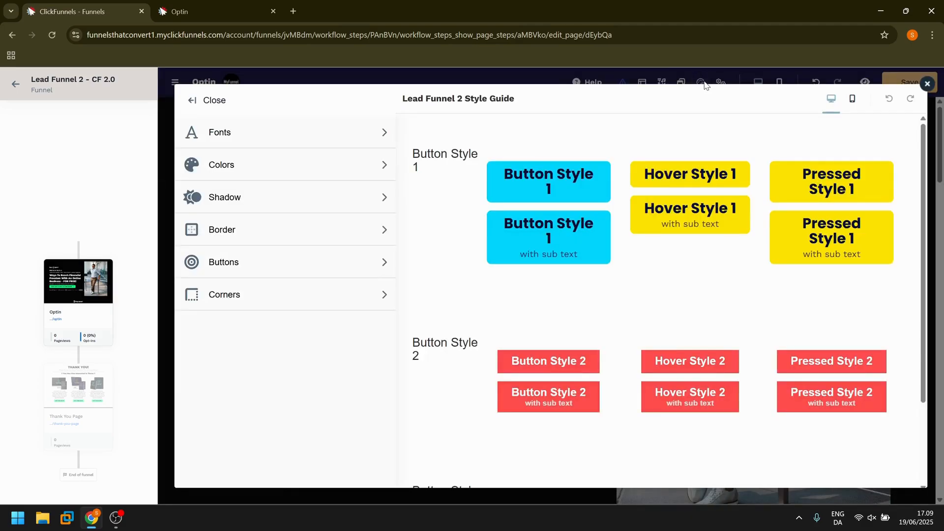
click(927, 84)
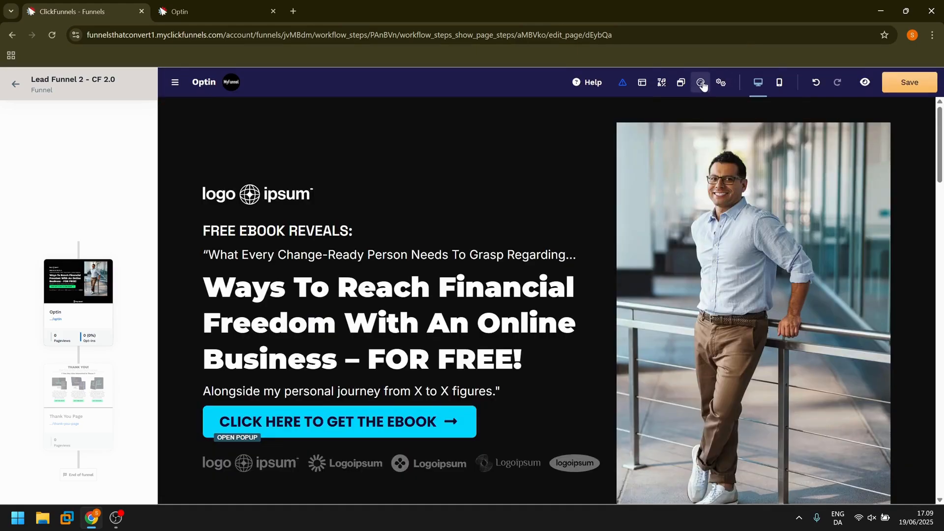
- Examine the font settings in the Lead Funnel 2 Style Guide
click(702, 84)
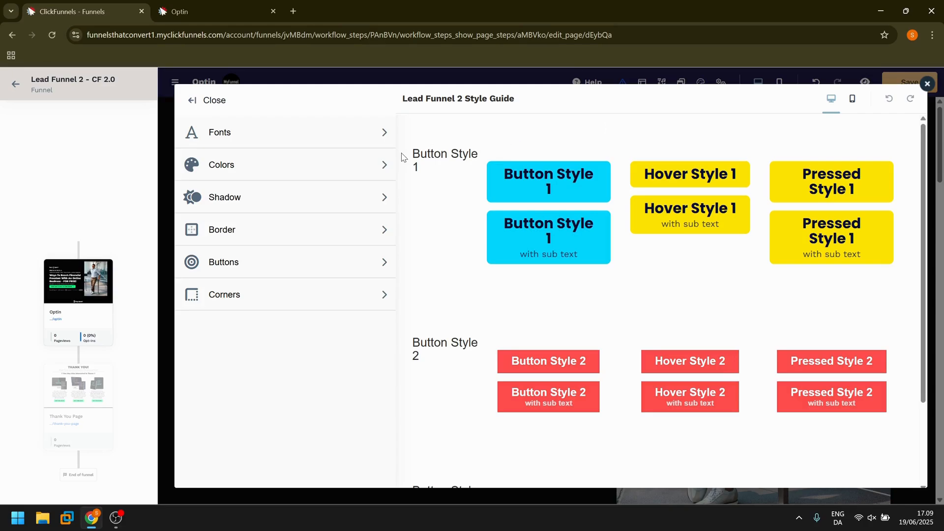
click(314, 132)
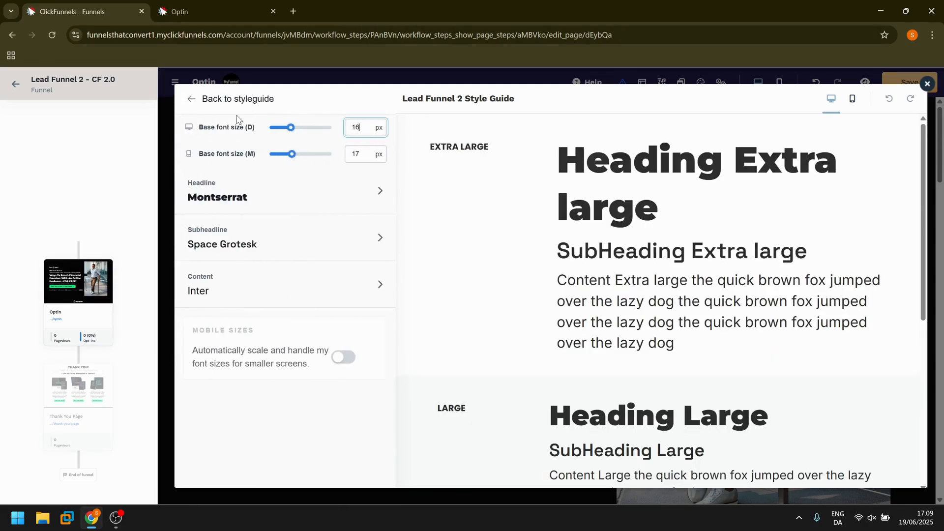
click(236, 99)
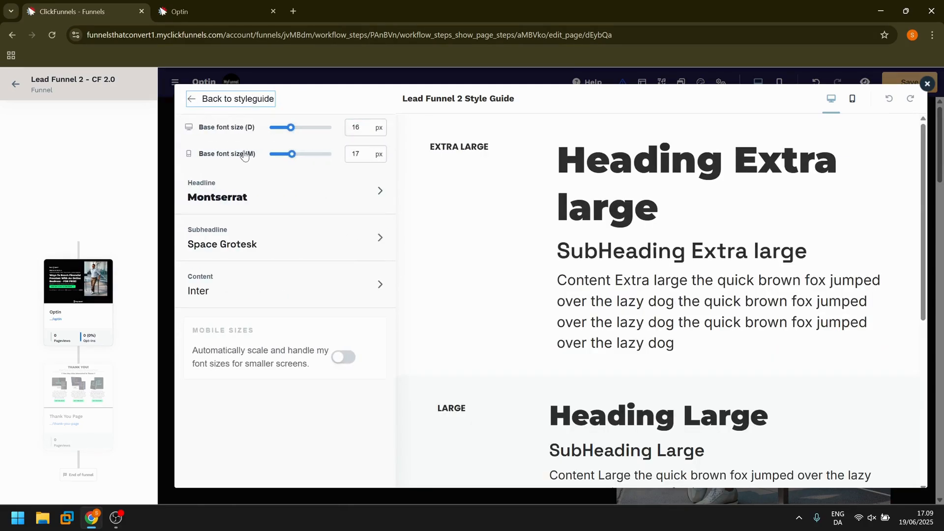
- Set the base color of the Colored Background paint to the red theme color in the style guide's color settings
click(320, 173)
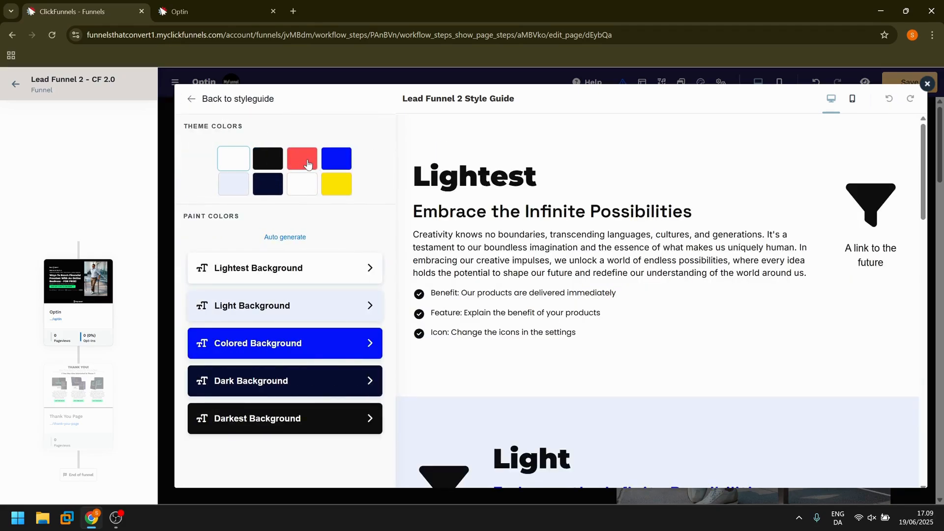
click(307, 164)
click(300, 124)
click(326, 346)
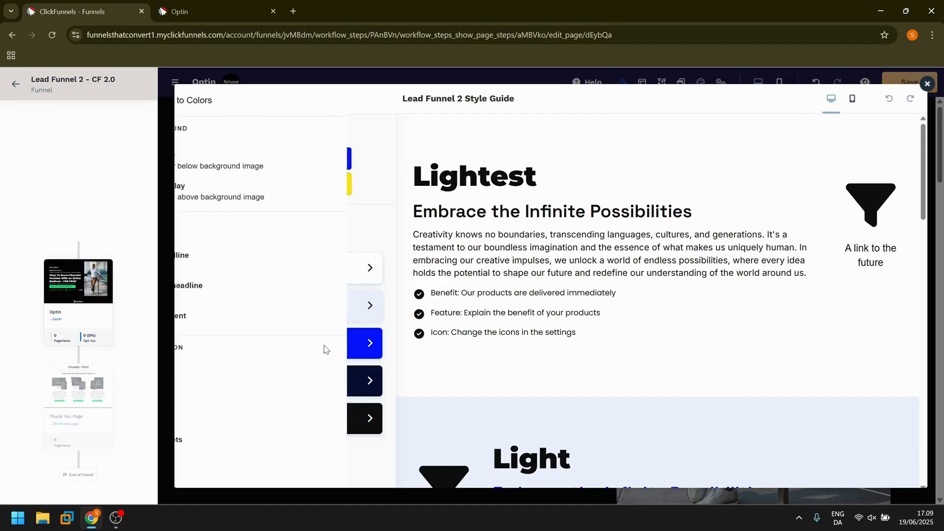
click(210, 157)
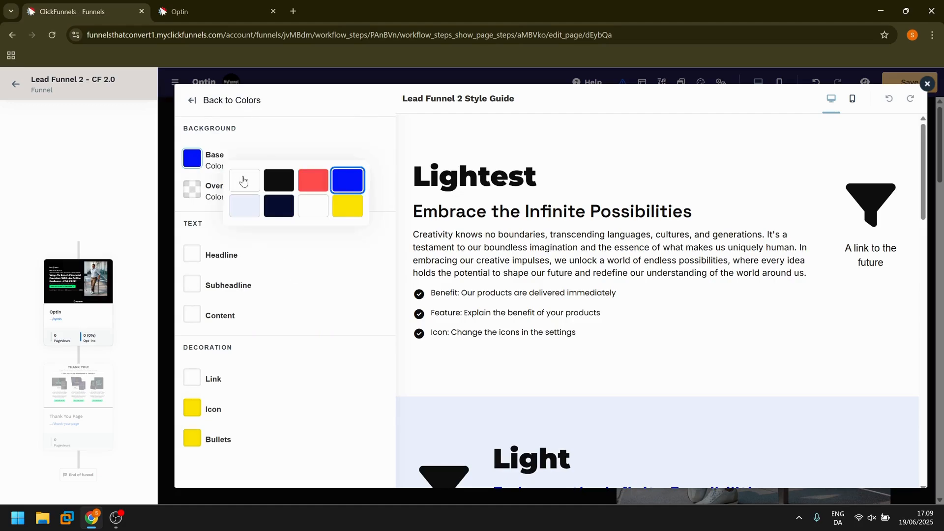
click(306, 191)
click(605, 161)
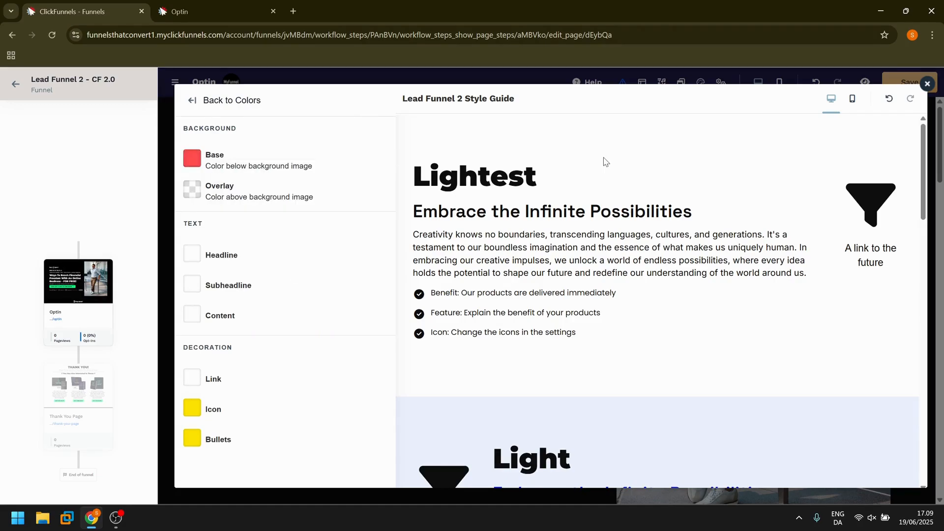
click(206, 103)
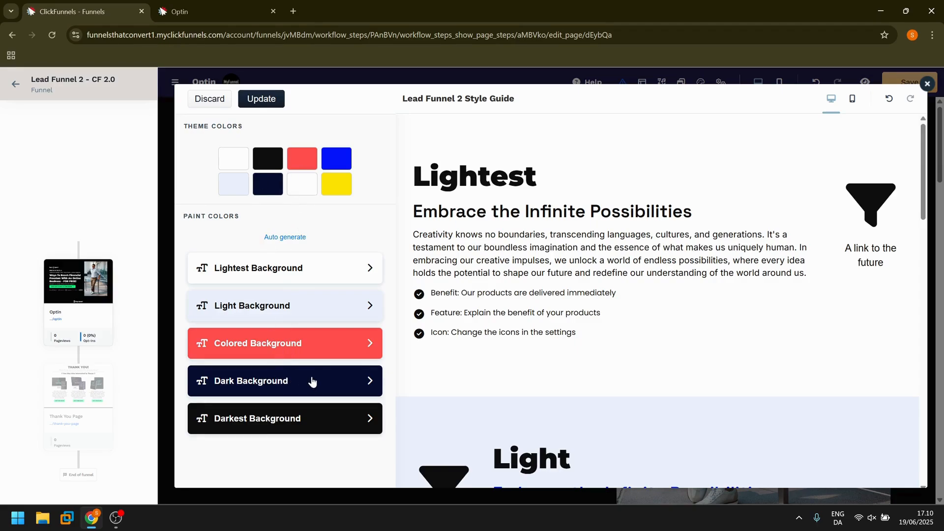
- Check the page's section colors outside the style guide, and briefly view the guide's paint colors again
click(926, 86)
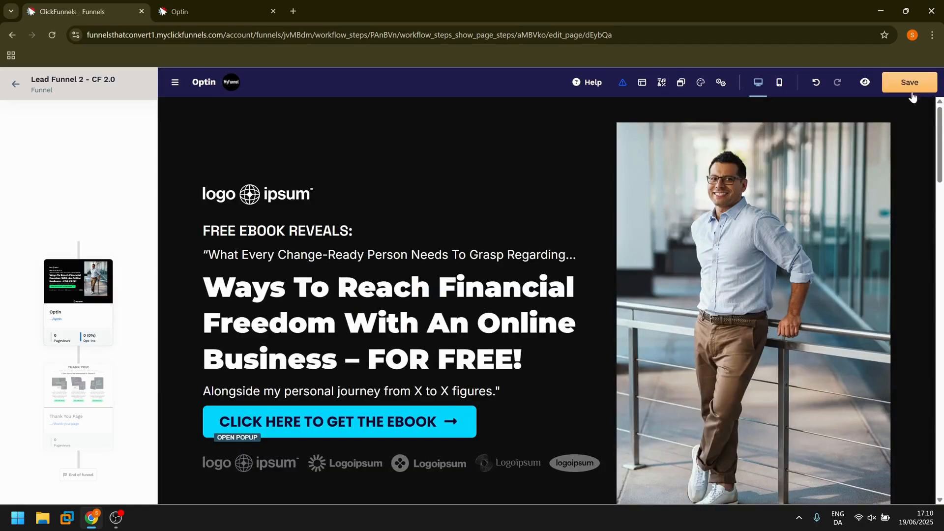
scroll(780, 196, down, 15)
scroll(779, 196, up, 15)
click(700, 84)
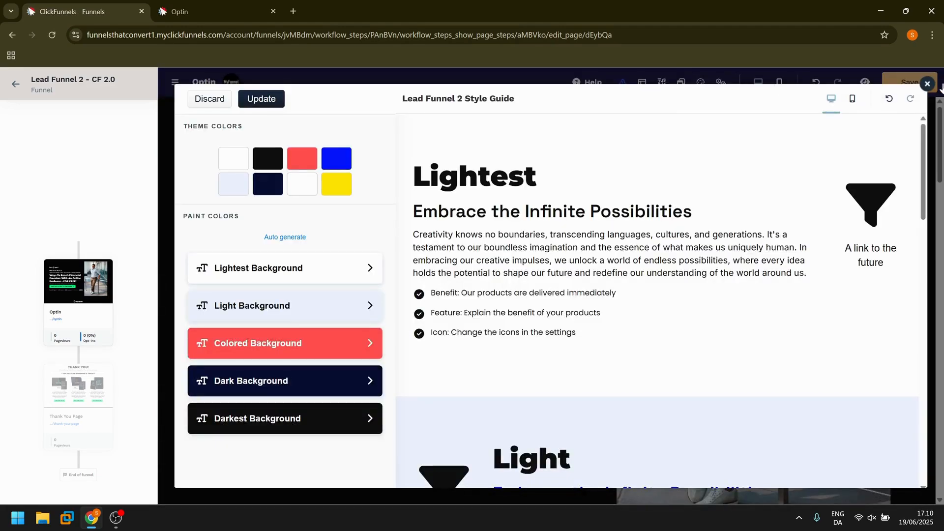
click(927, 86)
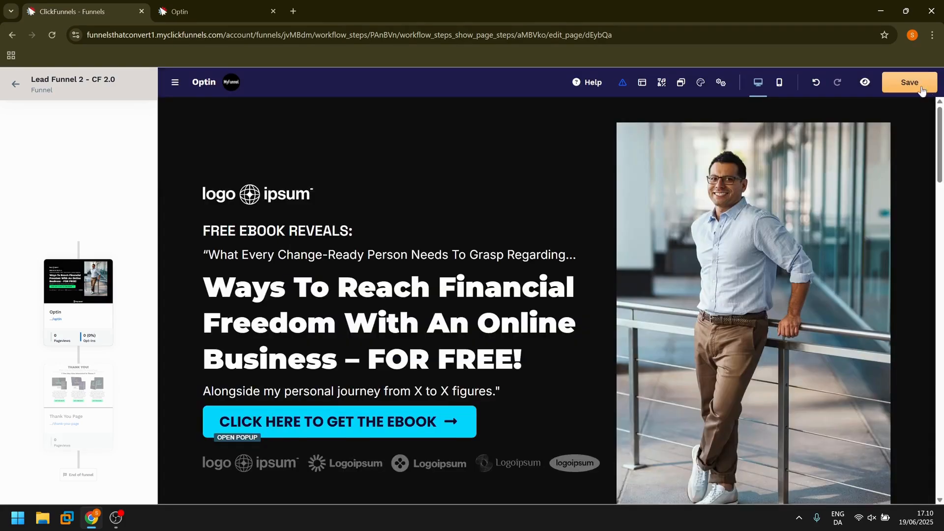
- Open the hero section's settings, and turn its Background option off and on again
click(512, 109)
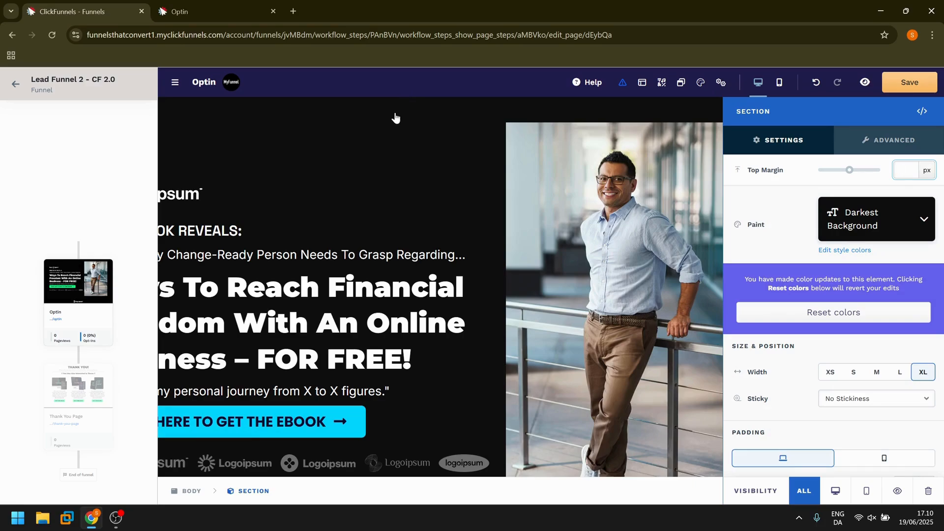
click(784, 196)
scroll(803, 265, down, 7)
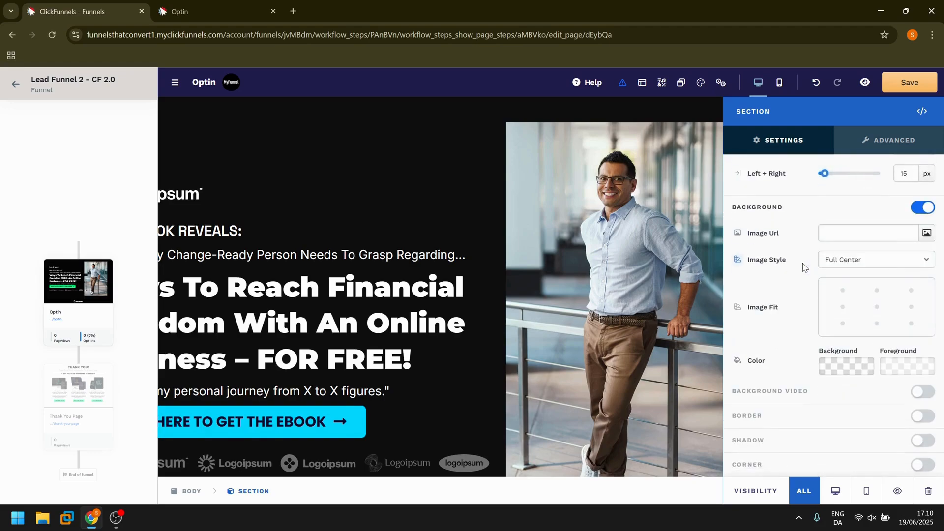
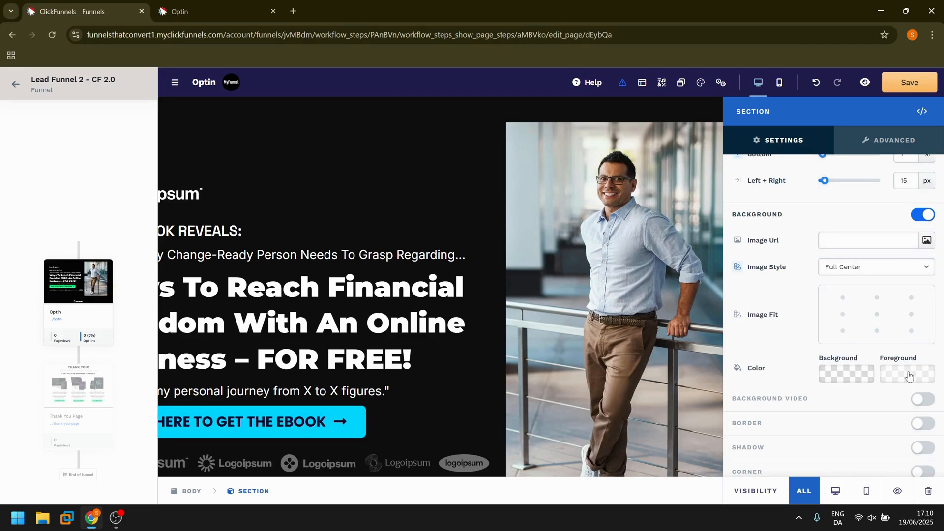
click(925, 218)
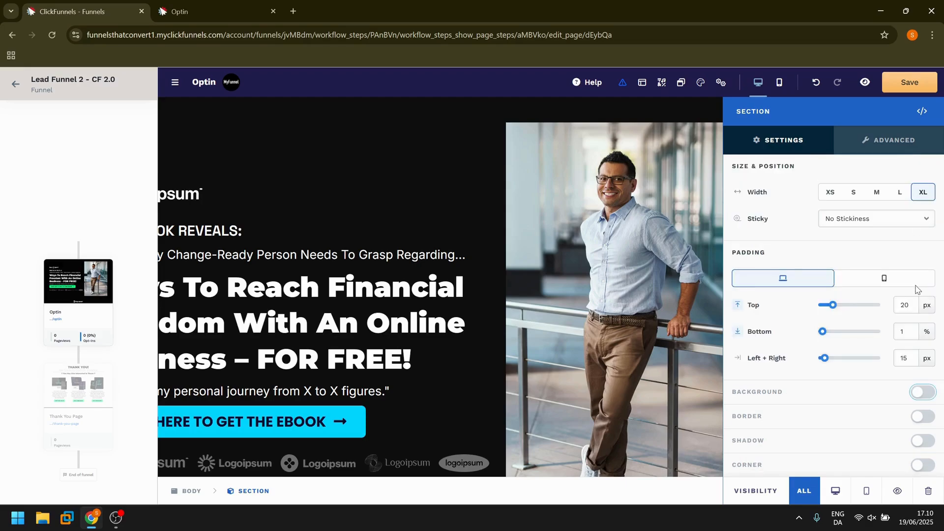
click(922, 392)
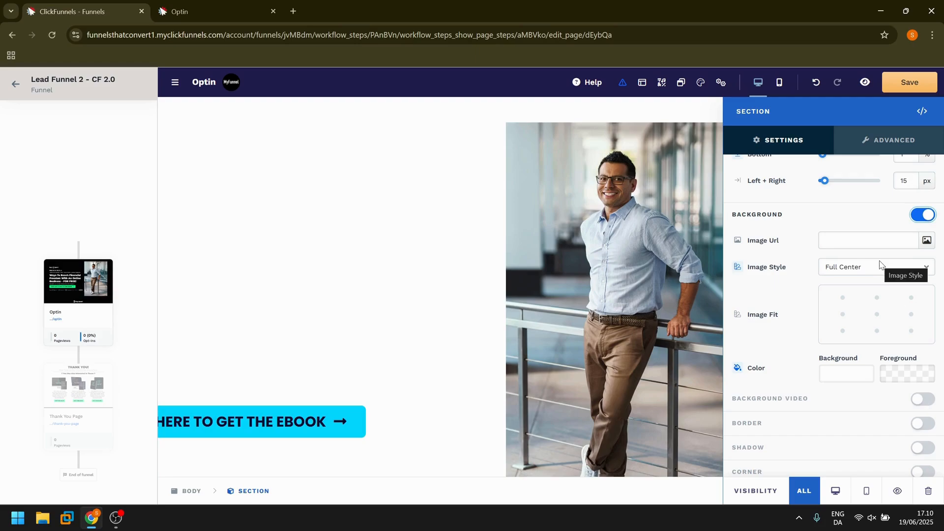
- Try custom background colors for the hero section, going through black and dark red to a very dark green, about #092500
click(856, 385)
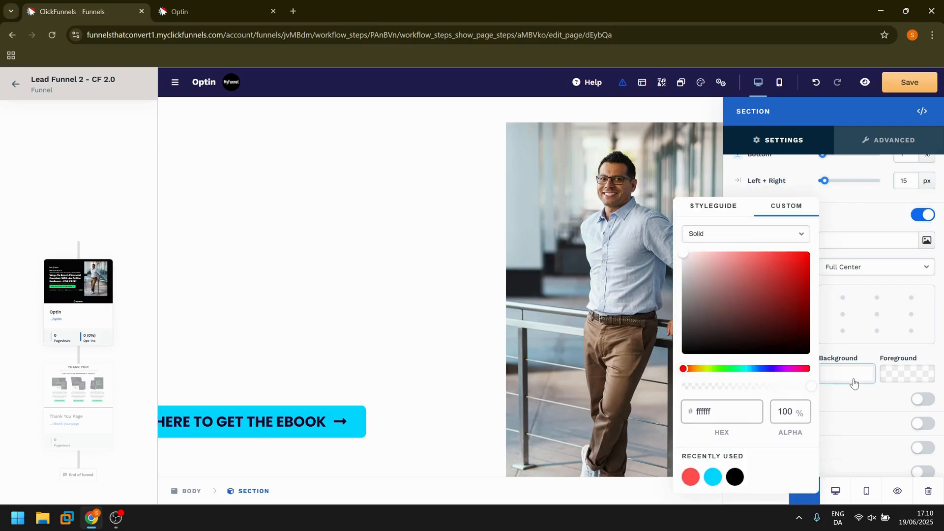
drag(750, 317, 653, 377)
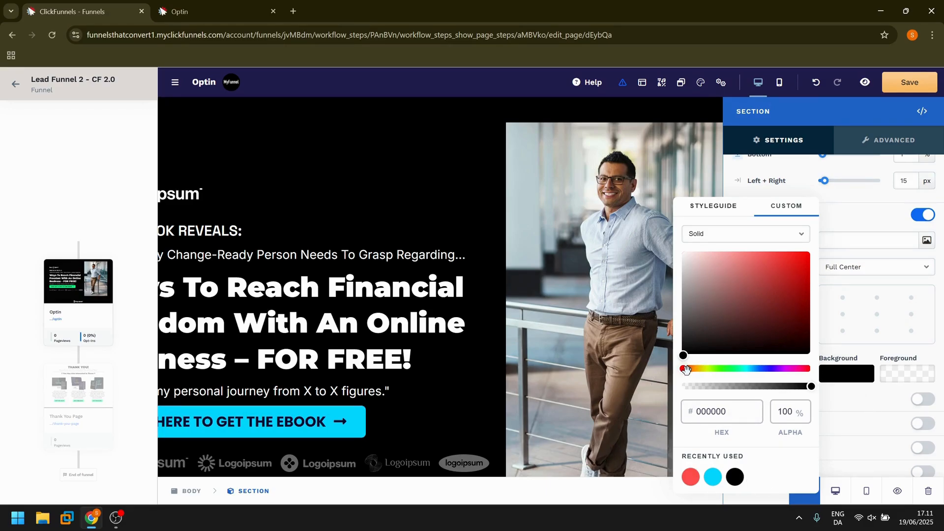
drag(683, 353, 816, 327)
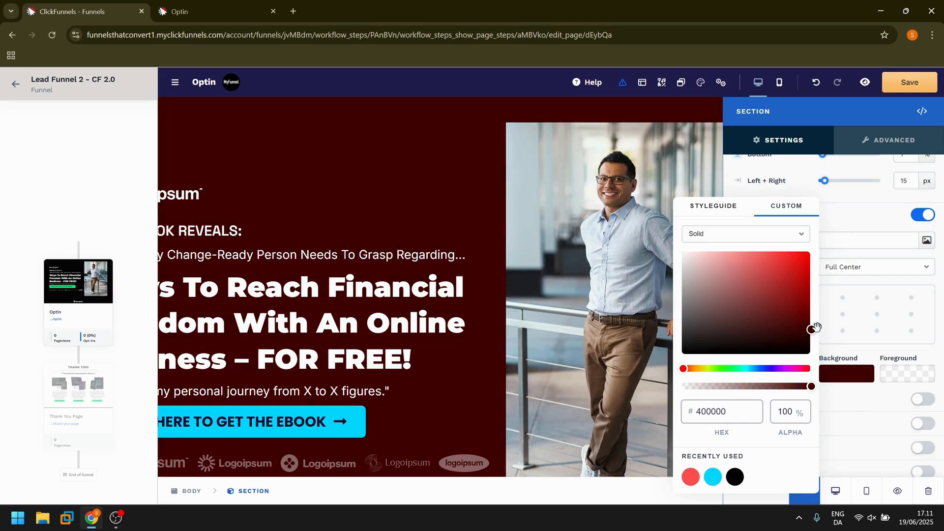
drag(683, 368, 720, 380)
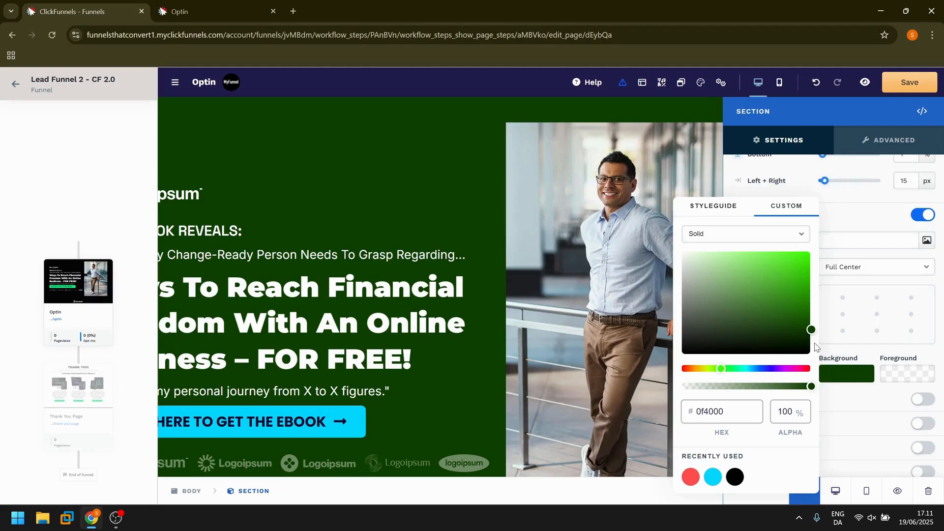
drag(811, 331, 813, 340)
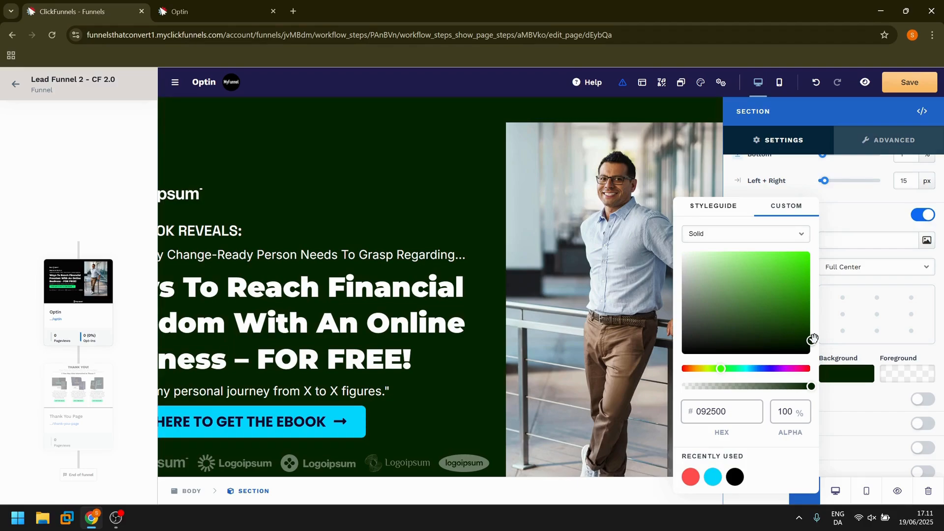
click(846, 229)
- Search Pixabay for "office" in the image gallery and set the notepads, keyboard and mouse illustration as the hero section's background image
click(929, 242)
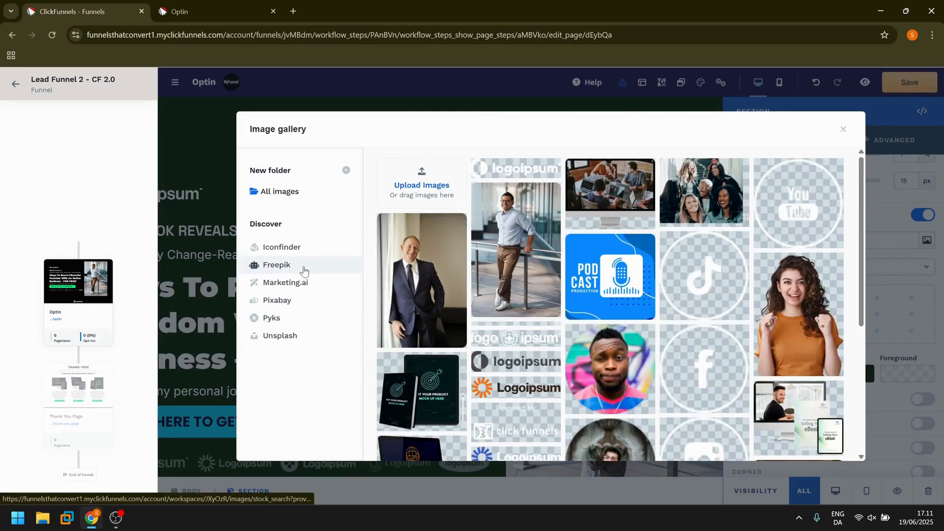
click(288, 301)
click(455, 168)
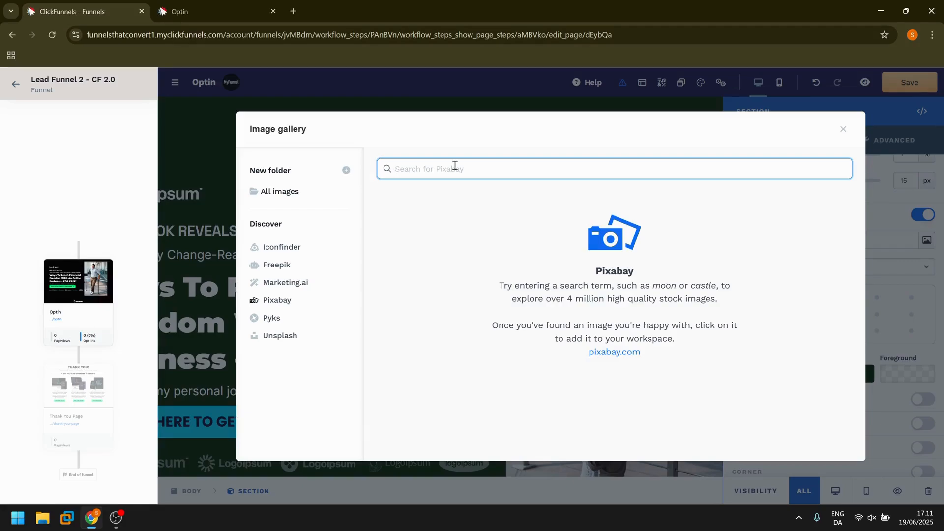
text(office)
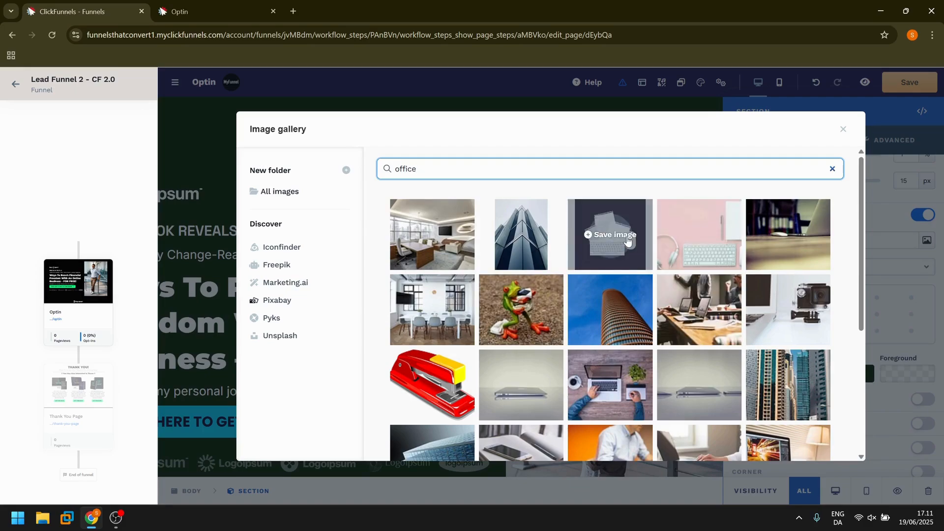
click(617, 255)
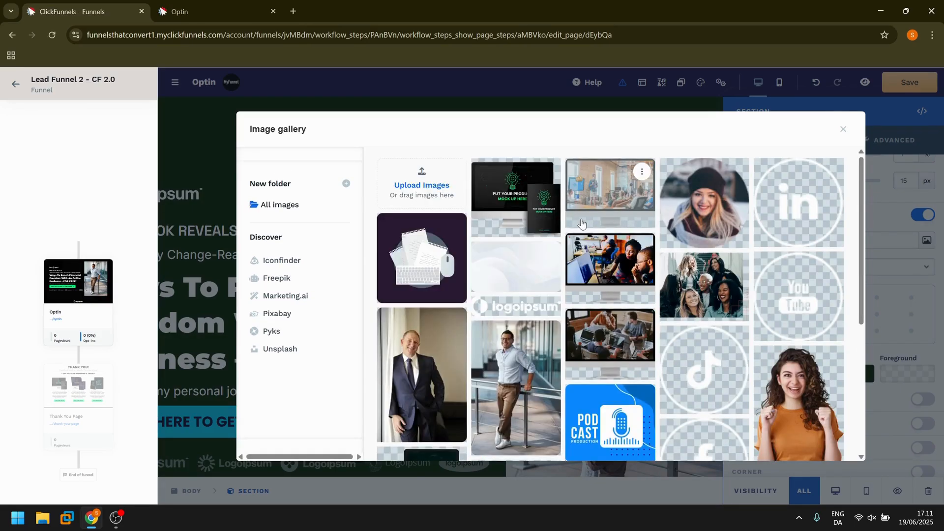
click(427, 265)
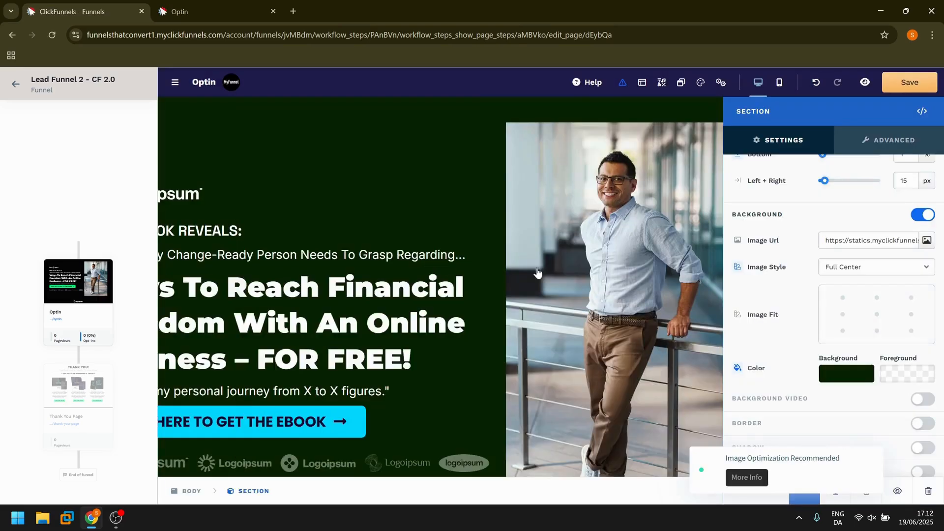
- Check the hero section with the background image, and undo adding the image
scroll(464, 320, down, 5)
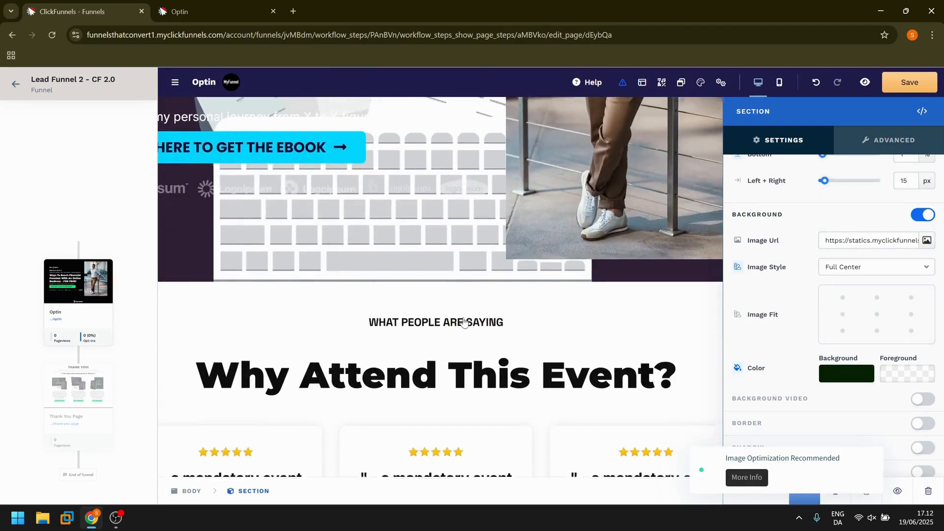
scroll(505, 332, up, 5)
scroll(505, 332, down, 3)
scroll(505, 332, up, 3)
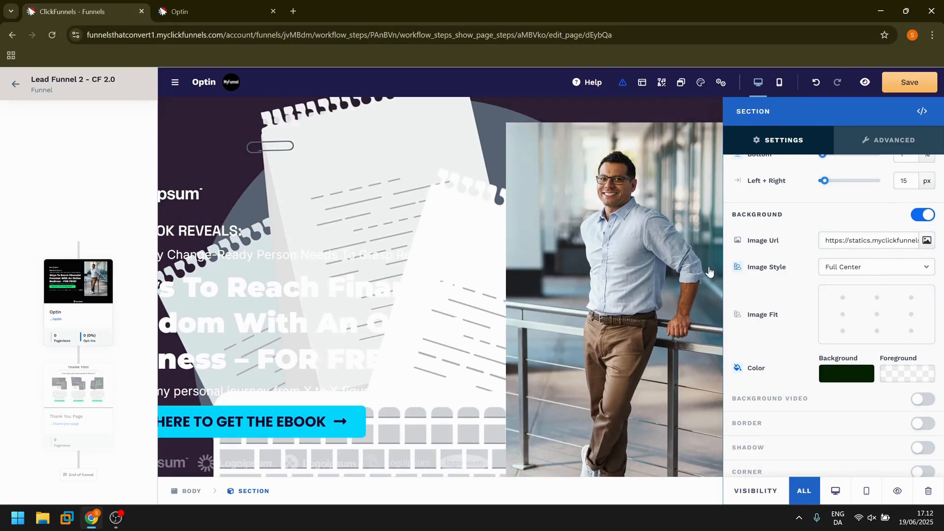
click(815, 86)
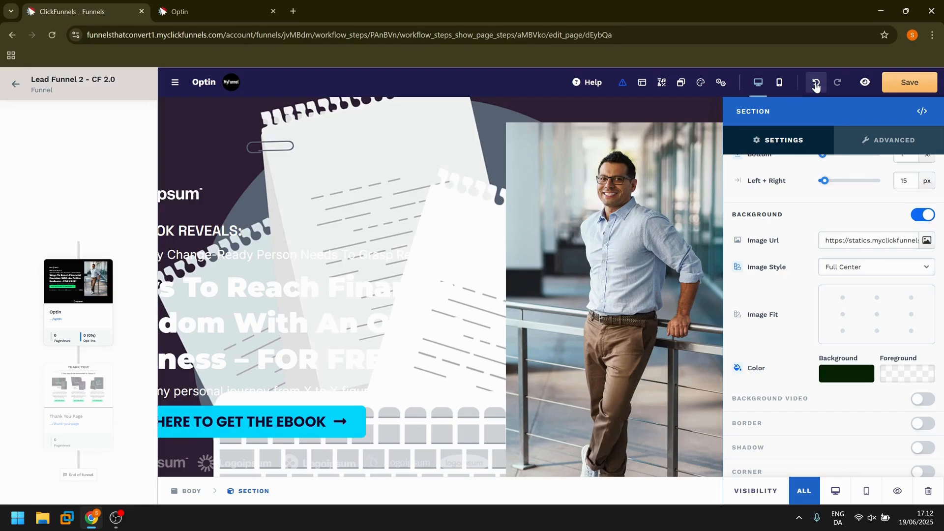
click(816, 86)
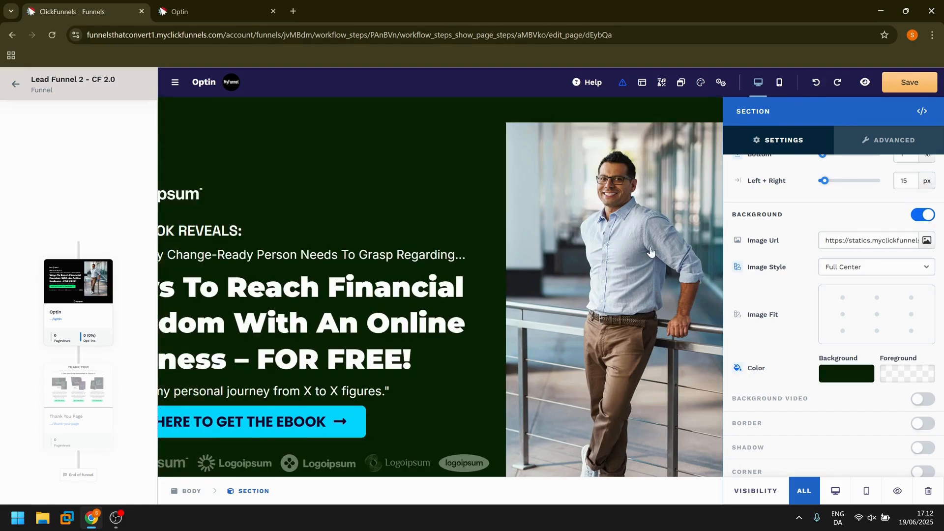
- Set the hero section's background color to black (#000000)
scroll(438, 149, down, 1)
click(851, 377)
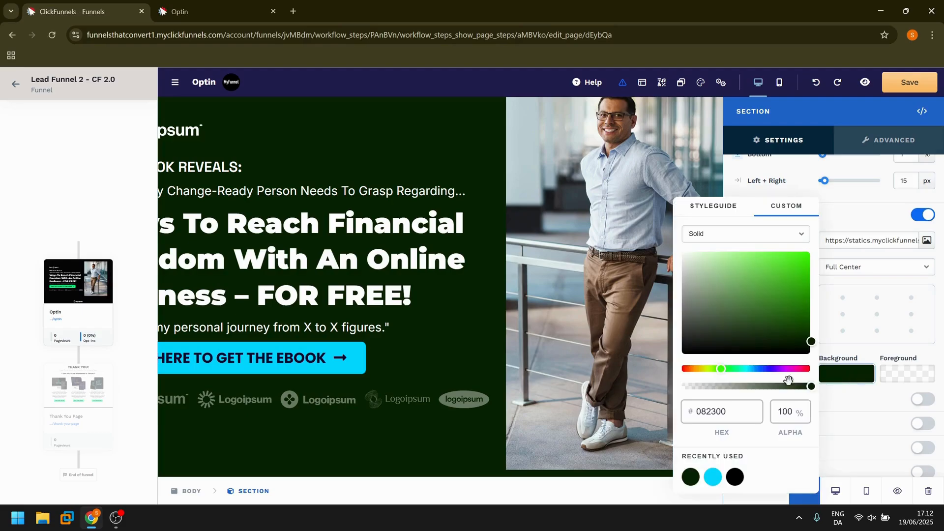
mouse_move(806, 344)
mouse_down()
mouse_move(792, 342)
mouse_move(811, 355)
mouse_up()
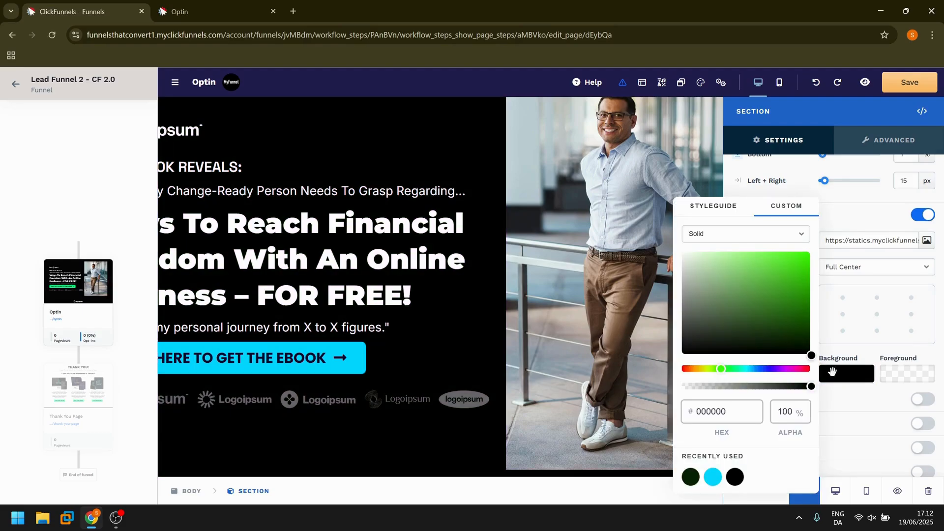
click(870, 215)
- Turn on the hero section's Background Video option, check which video URLs it accepts, and turn it off again
scroll(848, 356, down, 1)
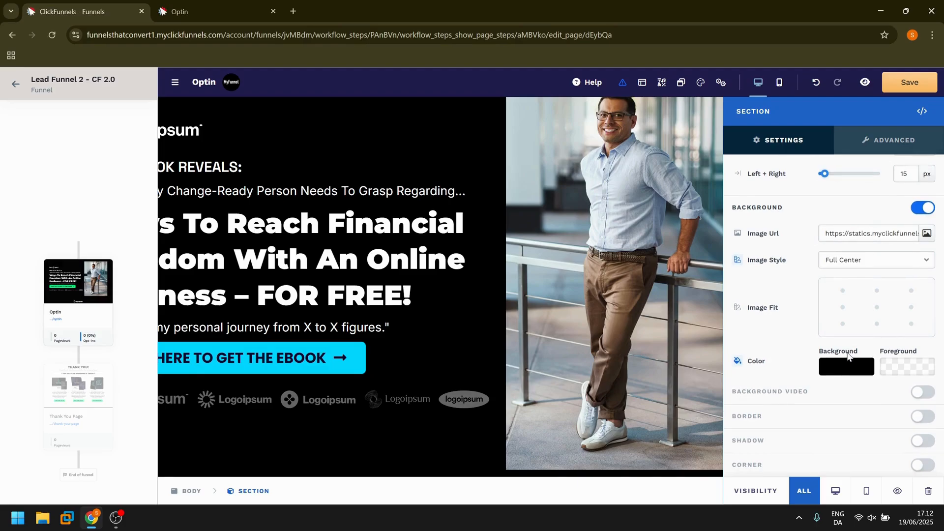
click(922, 392)
scroll(811, 394, down, 1)
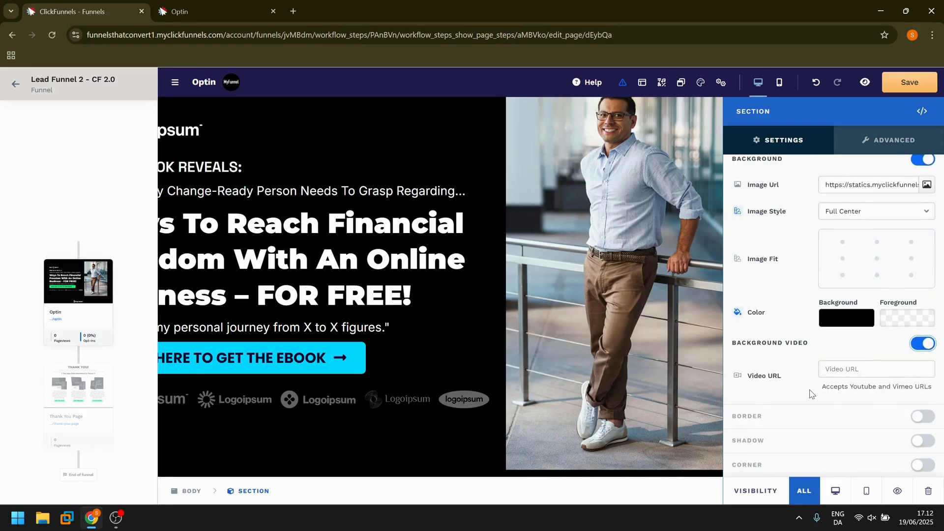
click(869, 375)
drag(824, 386, 935, 389)
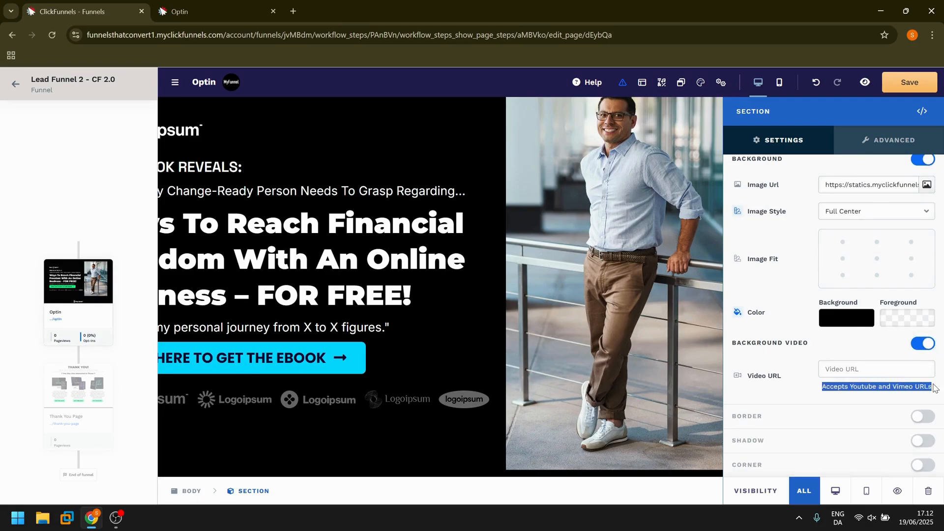
click(929, 346)
scroll(824, 416, up, 6)
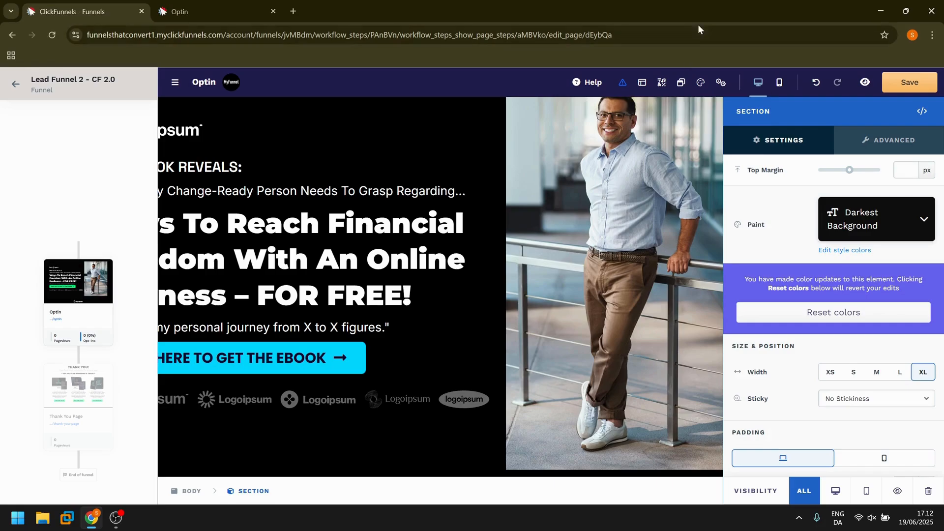
- Switch the Optin page to the mobile view and examine its layout from the hero section down to the footer
click(720, 83)
click(779, 83)
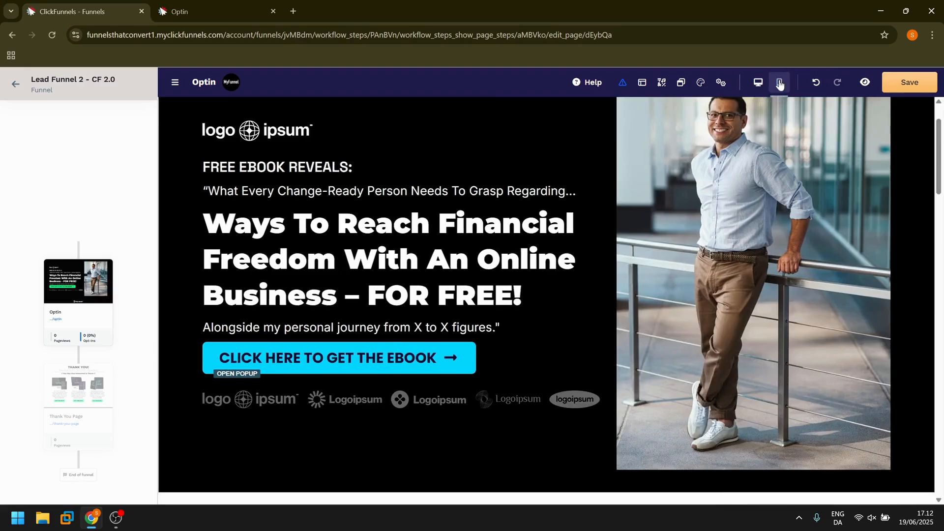
scroll(605, 214, down, 10)
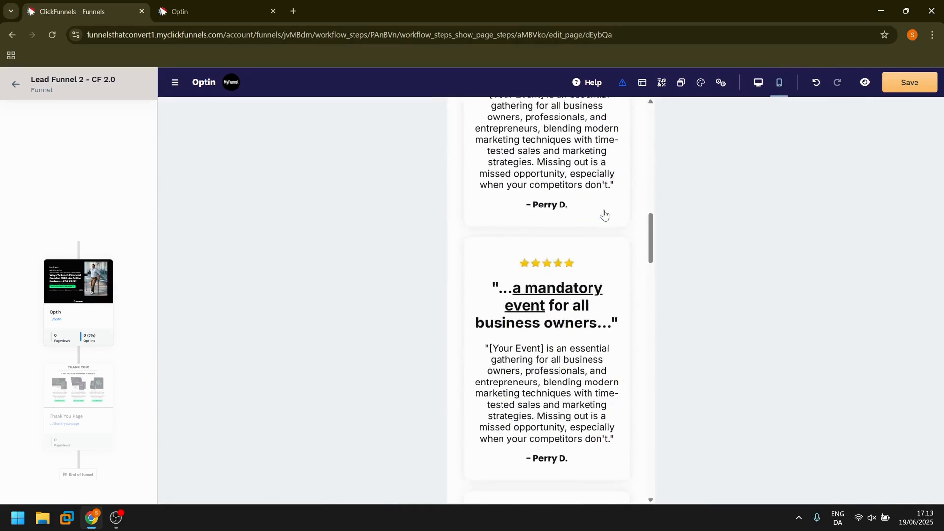
scroll(604, 214, up, 15)
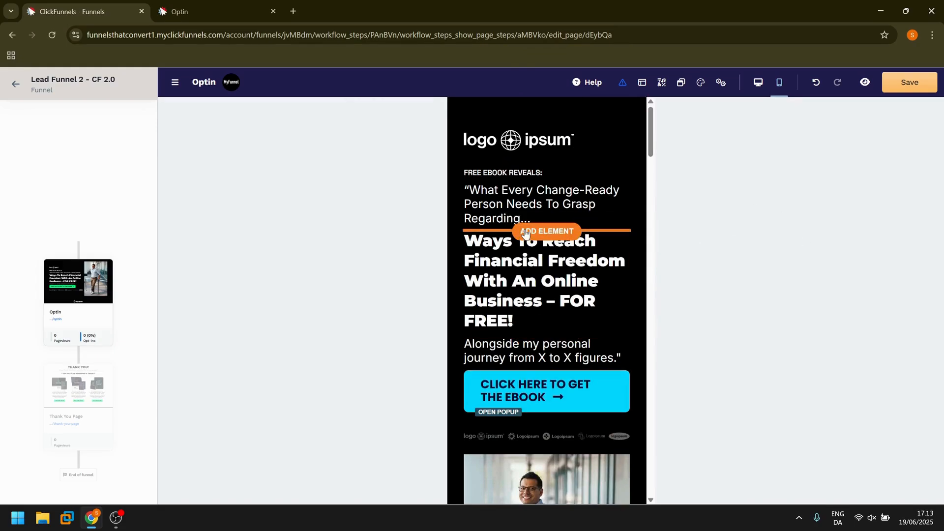
scroll(513, 322, down, 8)
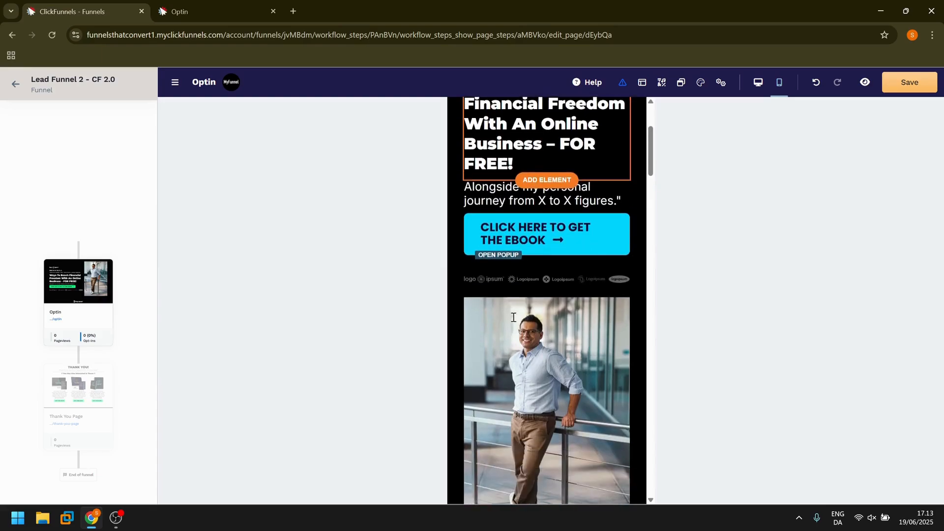
scroll(512, 322, down, 15)
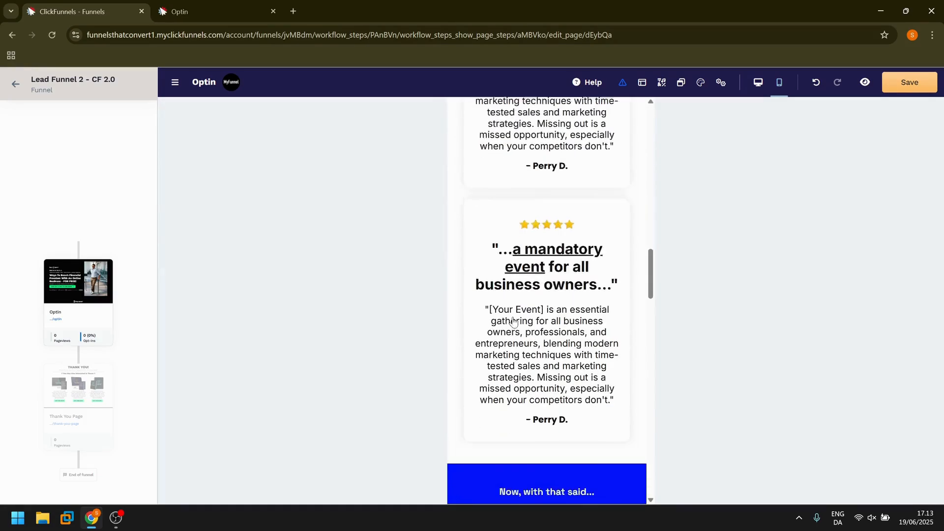
scroll(513, 322, down, 10)
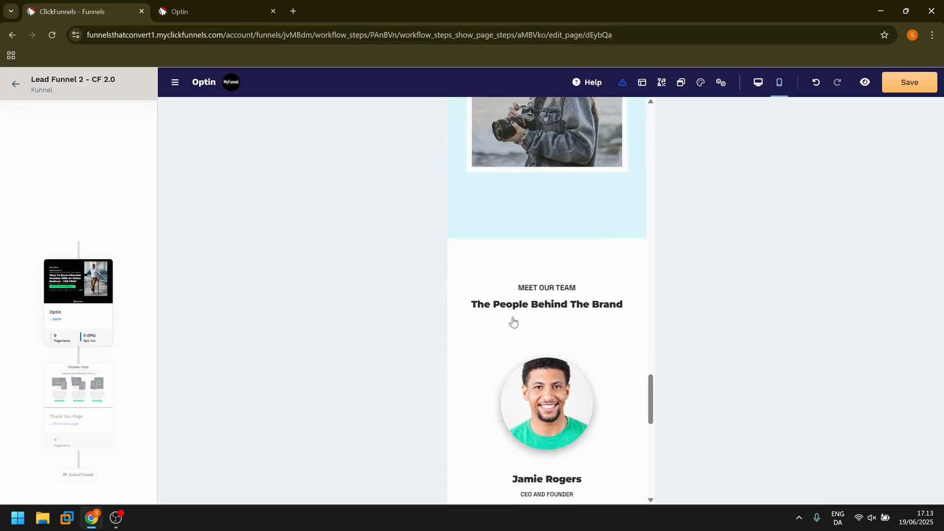
scroll(512, 322, up, 9)
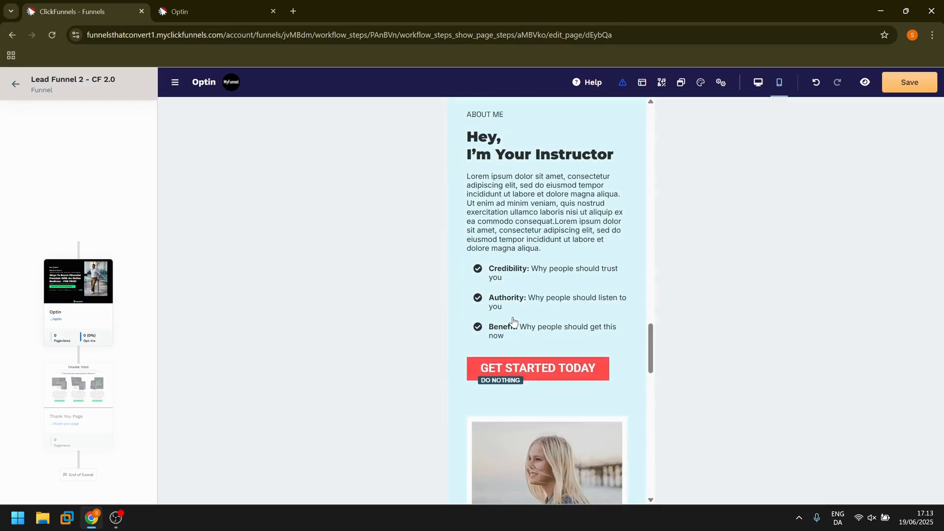
scroll(512, 322, down, 12)
scroll(513, 322, up, 8)
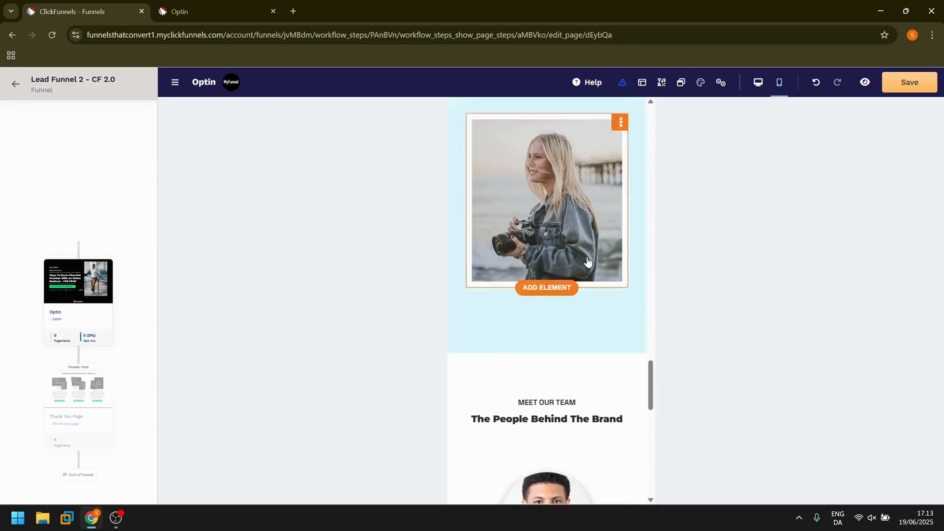
scroll(529, 369, up, 6)
scroll(510, 218, up, 8)
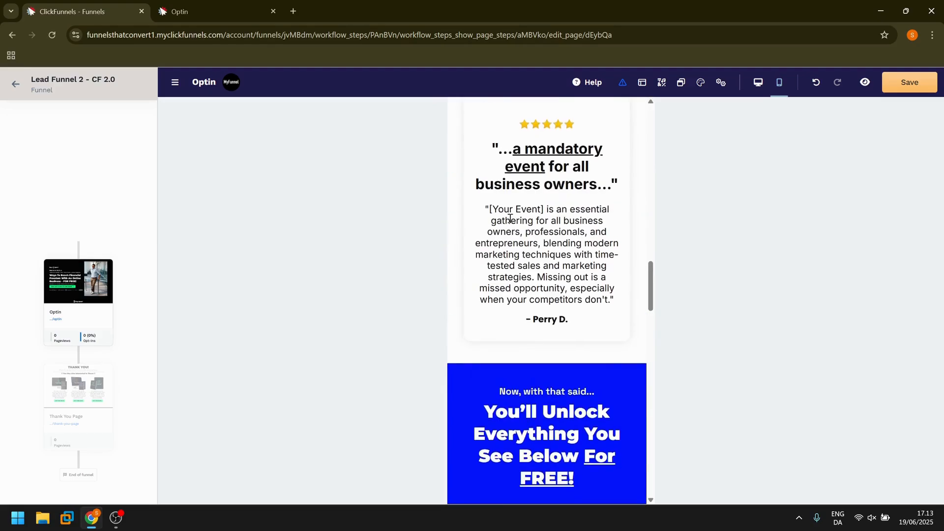
scroll(538, 316, up, 8)
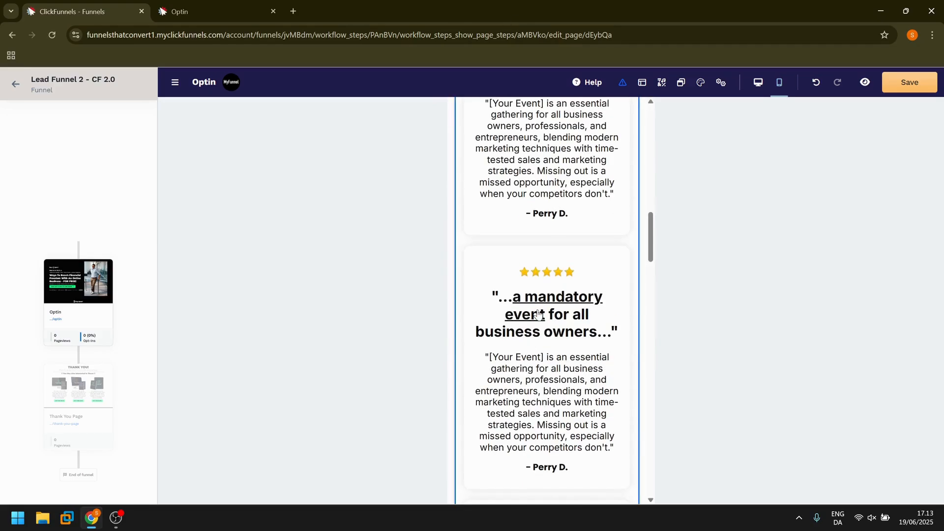
scroll(537, 315, down, 10)
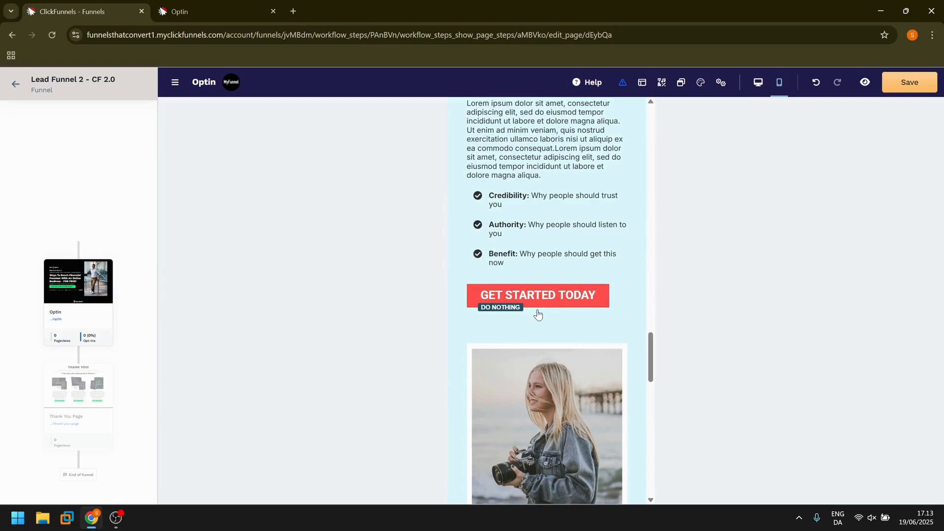
scroll(538, 314, down, 10)
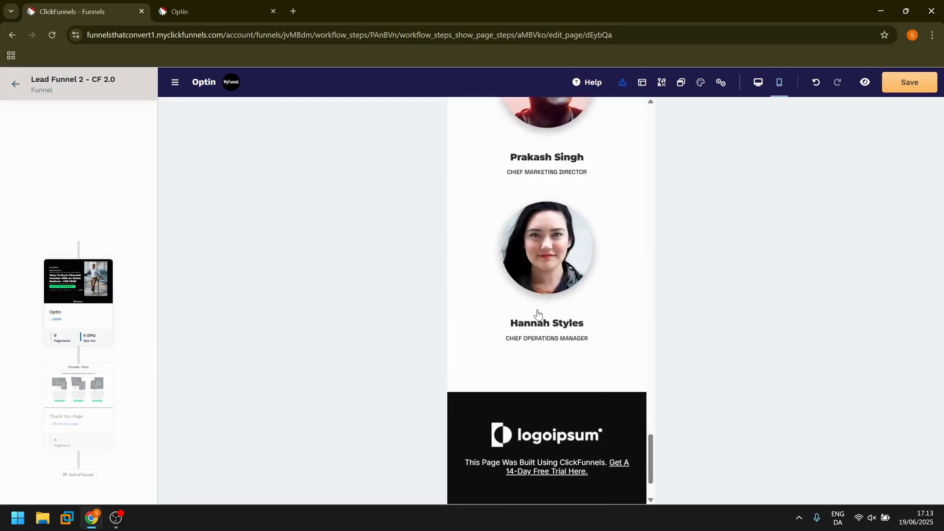
scroll(538, 315, up, 20)
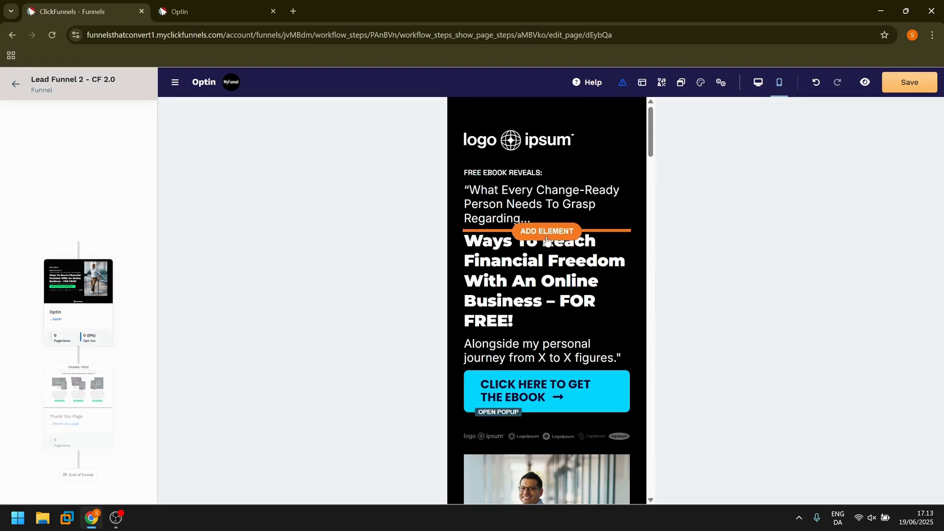
- Try the XL and S typography styles on the hero headline, save the page with S, and compare the desktop and mobile views
scroll(560, 308, down, 3)
scroll(560, 308, up, 3)
click(553, 280)
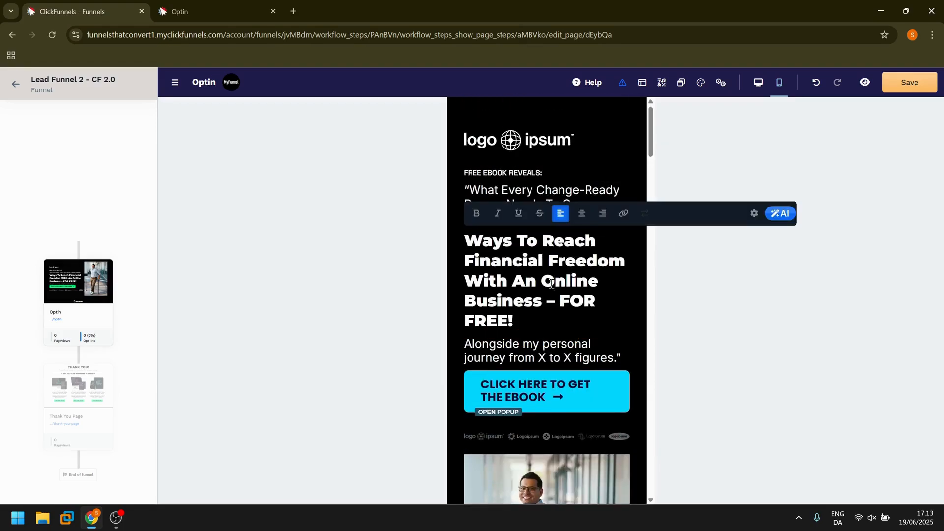
key(ctrl+a)
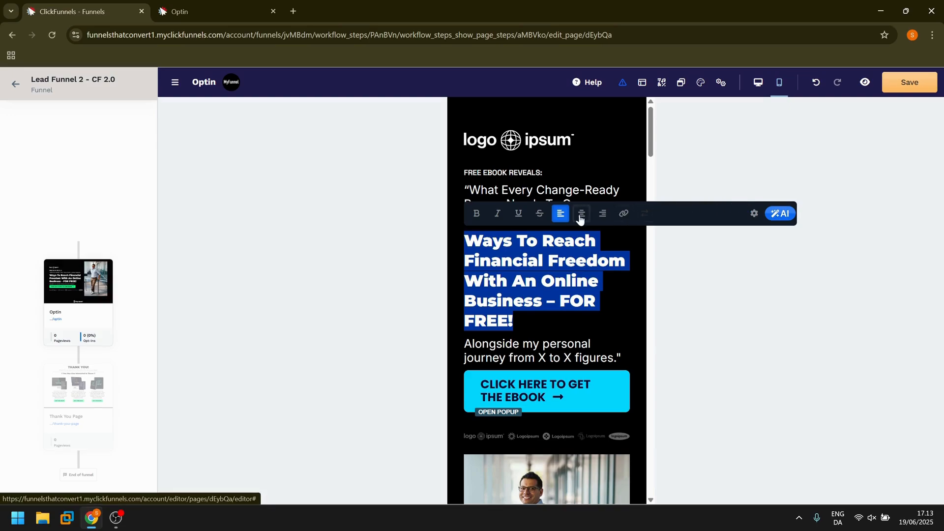
click(755, 215)
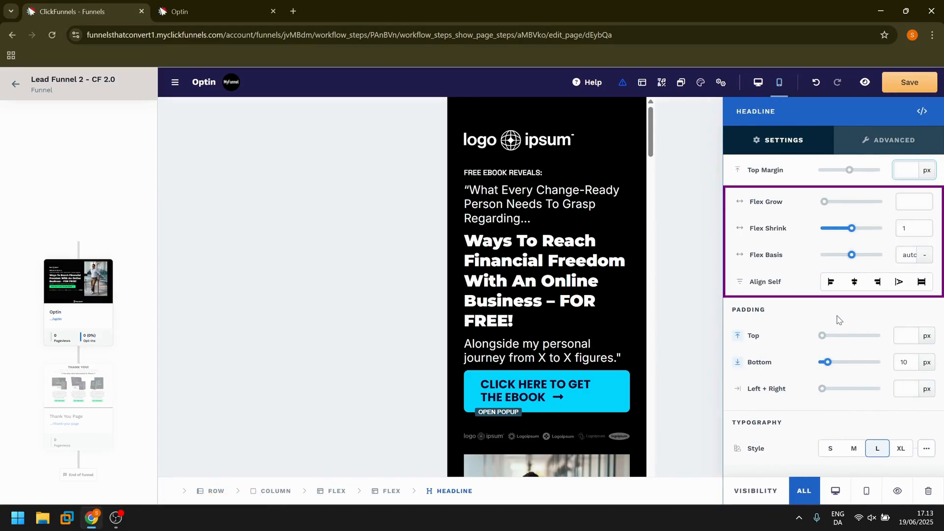
click(901, 448)
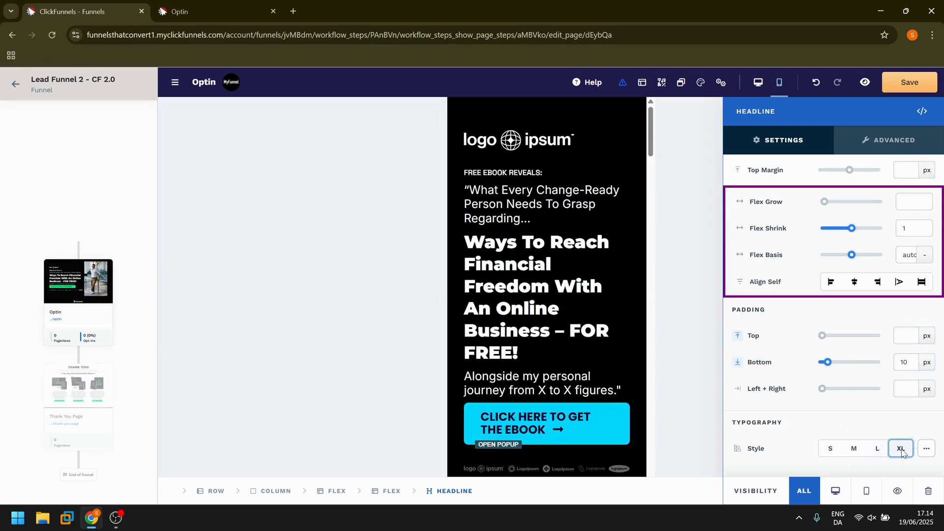
click(831, 448)
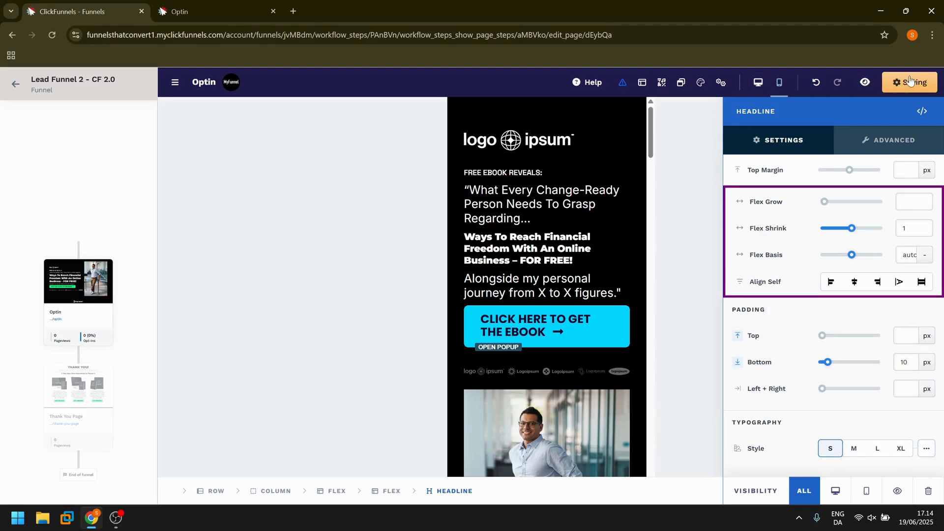
click(764, 89)
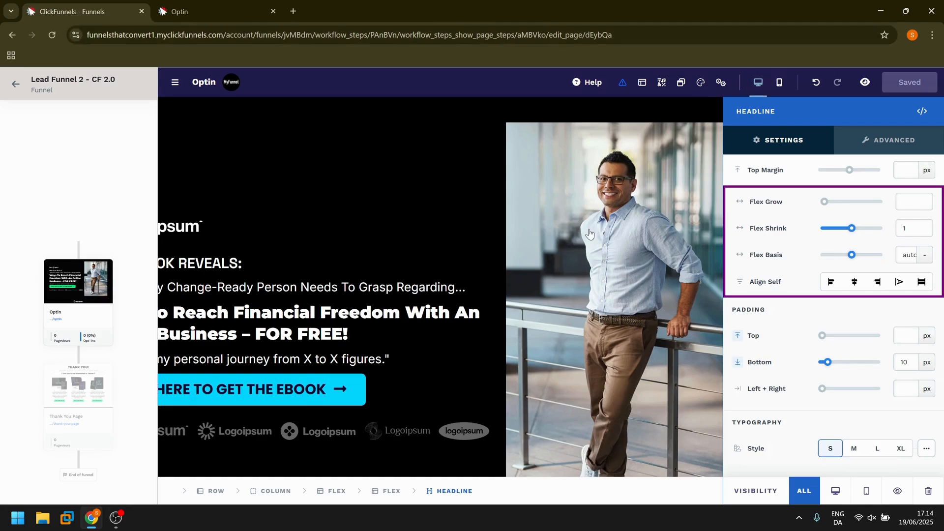
click(780, 84)
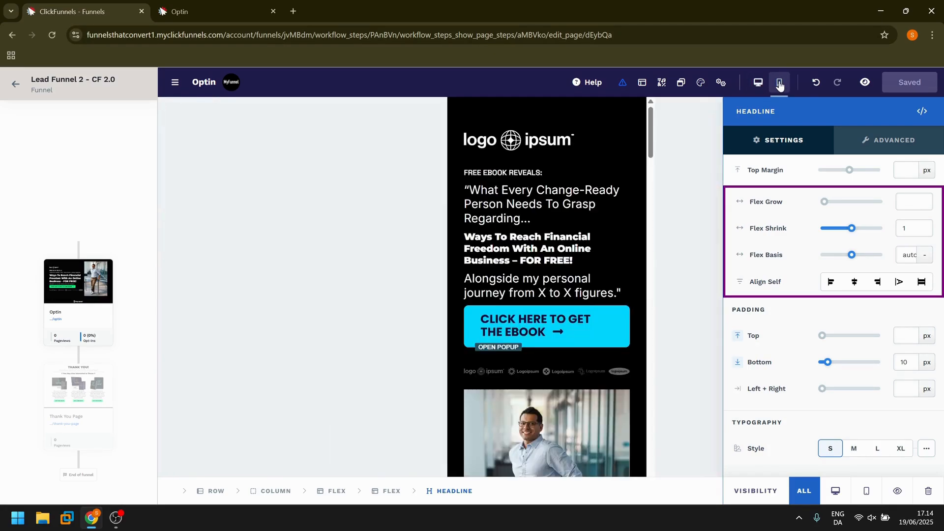
- Set the hero headline's typography style to L and save the Optin page
click(546, 256)
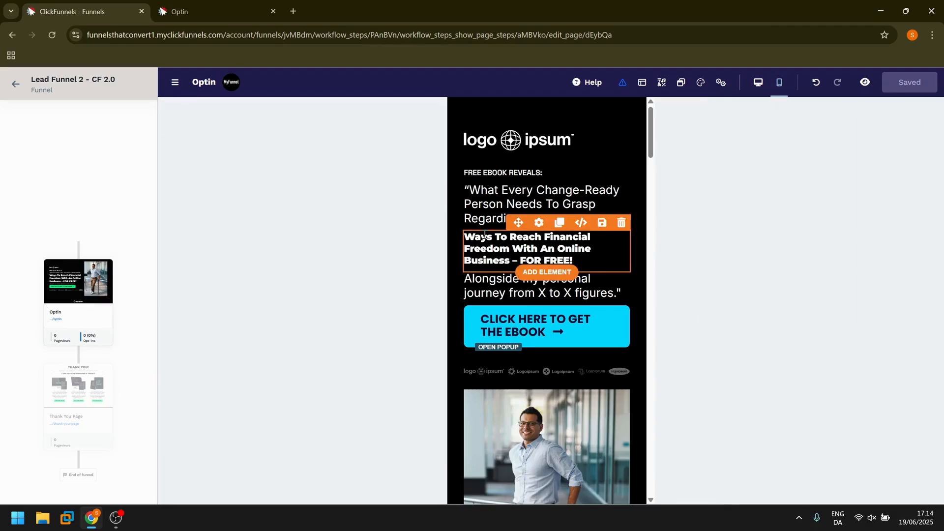
click(468, 239)
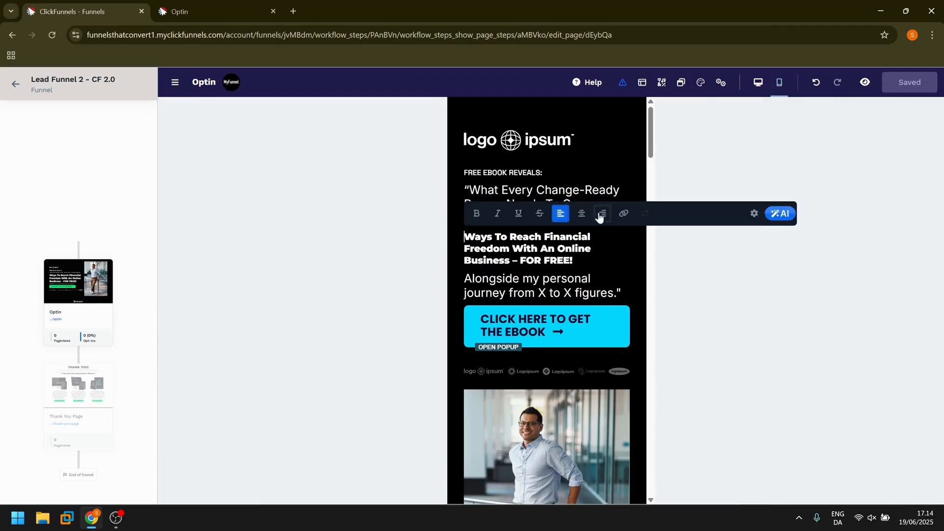
click(755, 213)
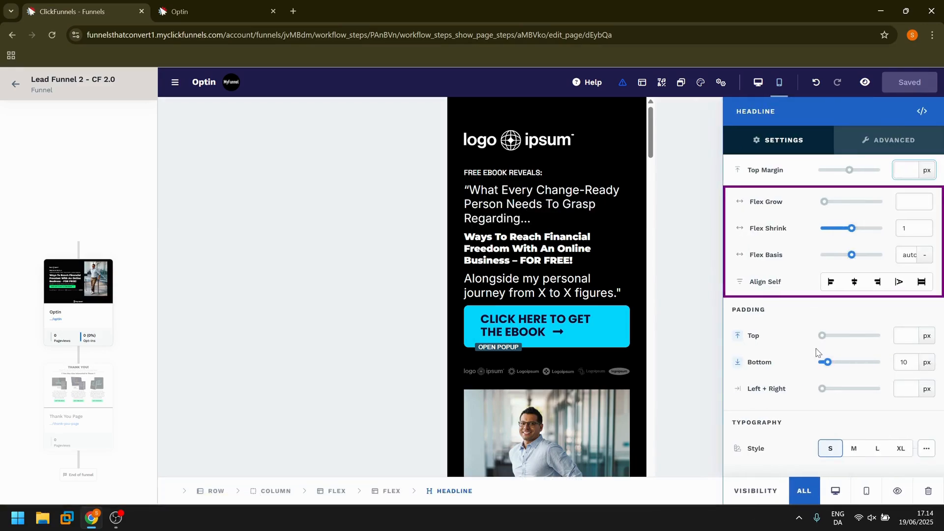
click(878, 449)
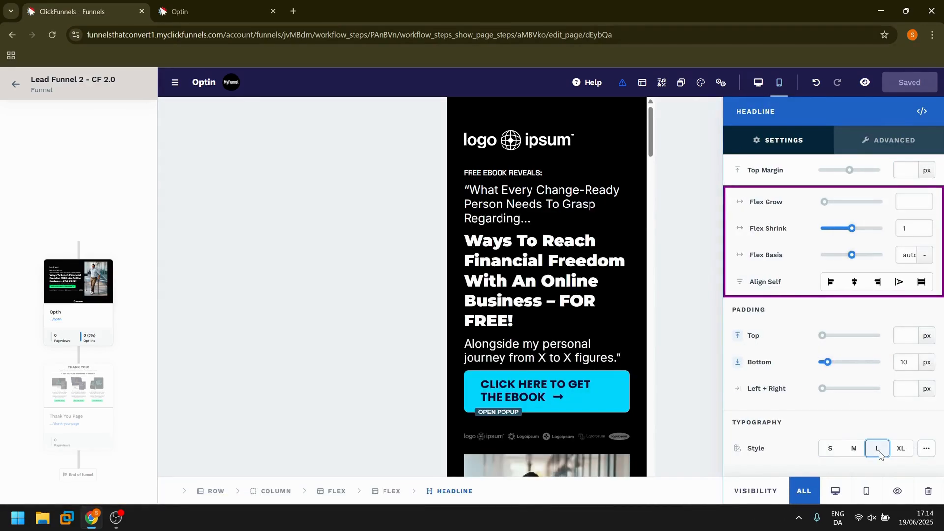
click(898, 450)
click(875, 451)
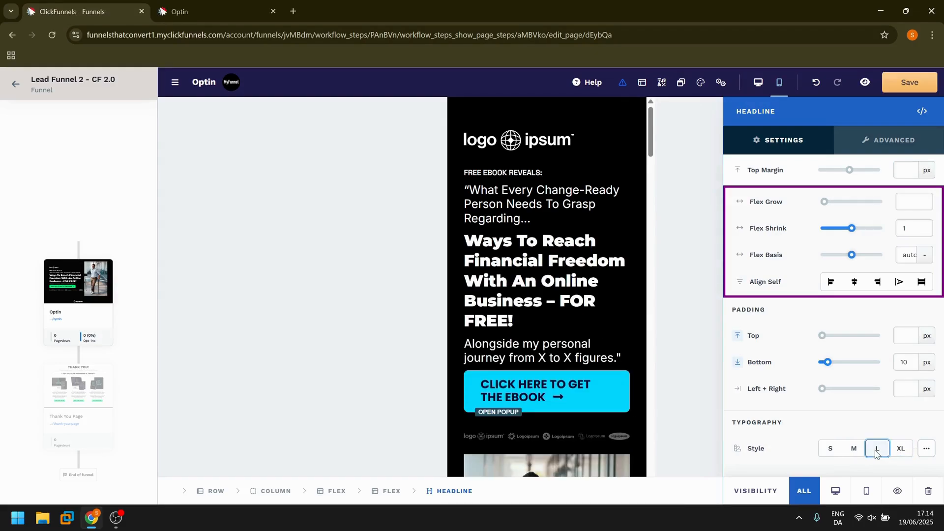
click(910, 81)
- Try the S and XL styles on the hero headline in desktop view, check XL in mobile view, and return the style to L
click(759, 86)
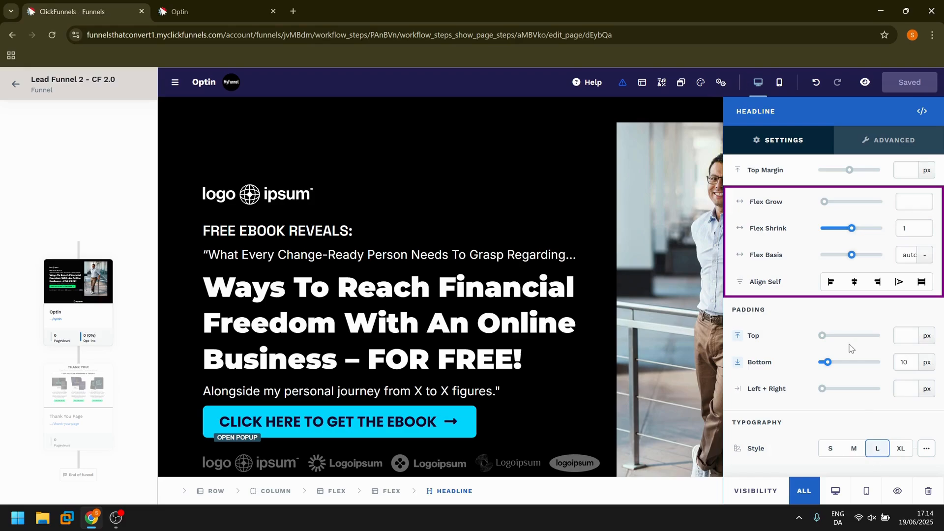
click(829, 449)
click(900, 449)
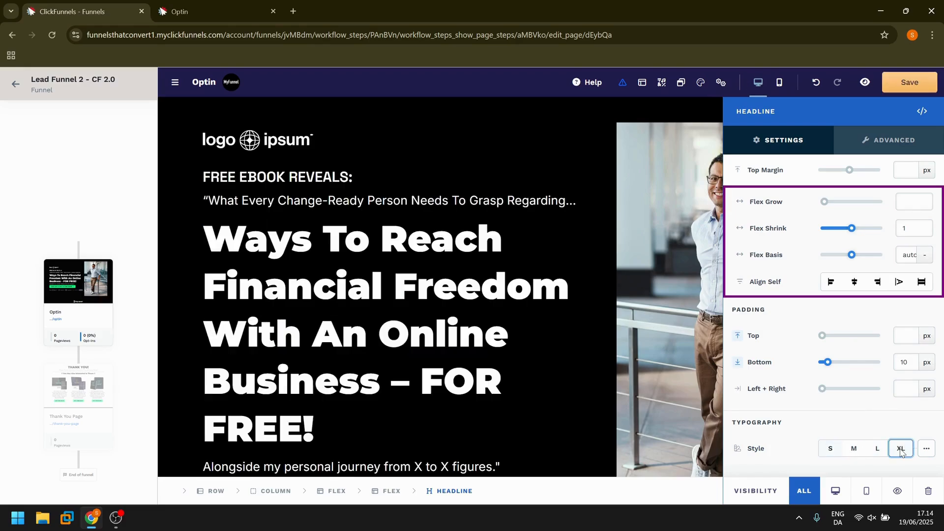
click(777, 85)
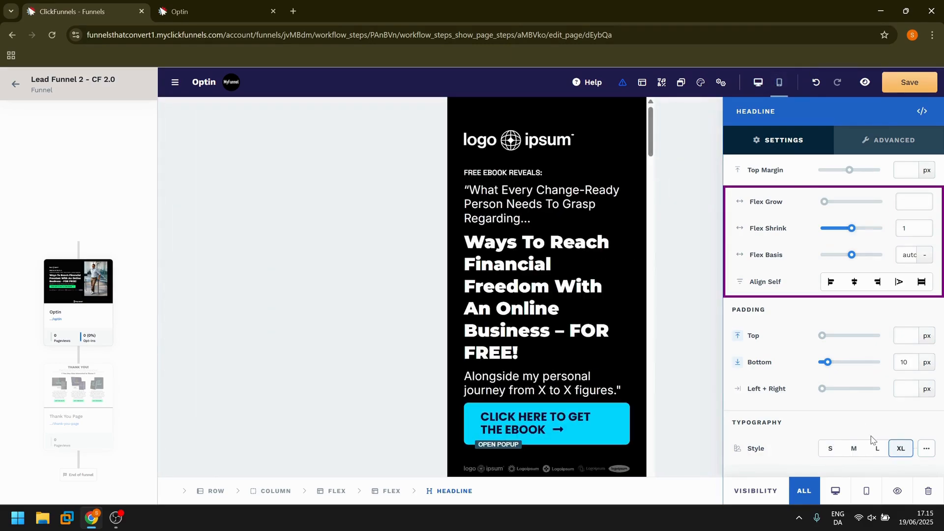
scroll(872, 439, down, 3)
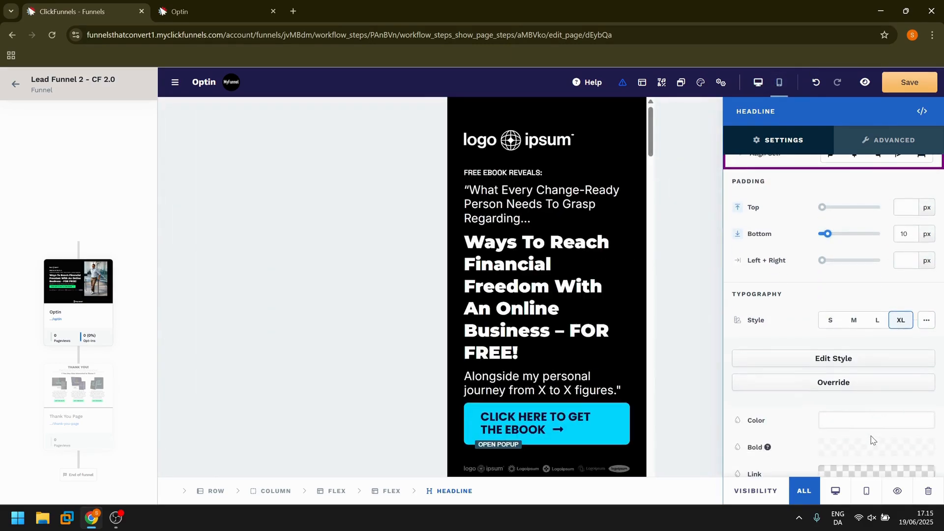
click(878, 320)
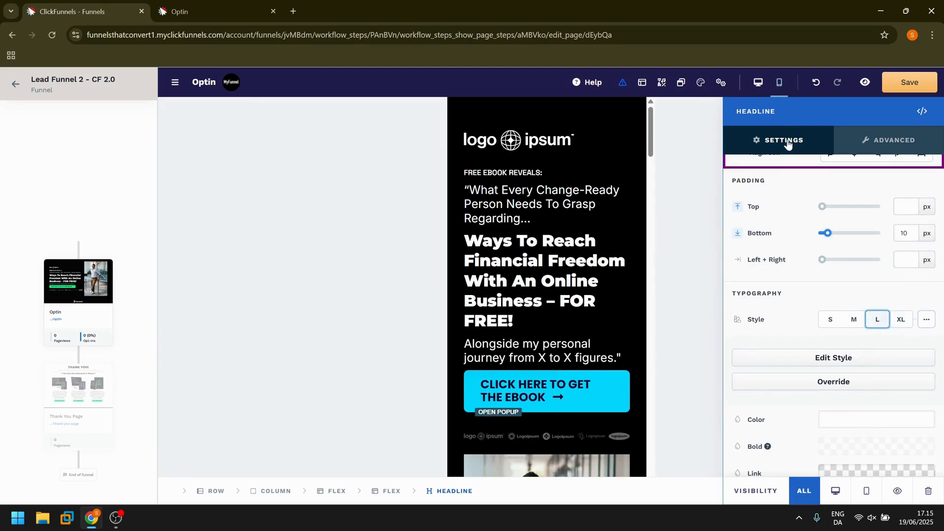
- Try the headline's S and XL styles in desktop view, check each in mobile view, and set the style to S
click(756, 83)
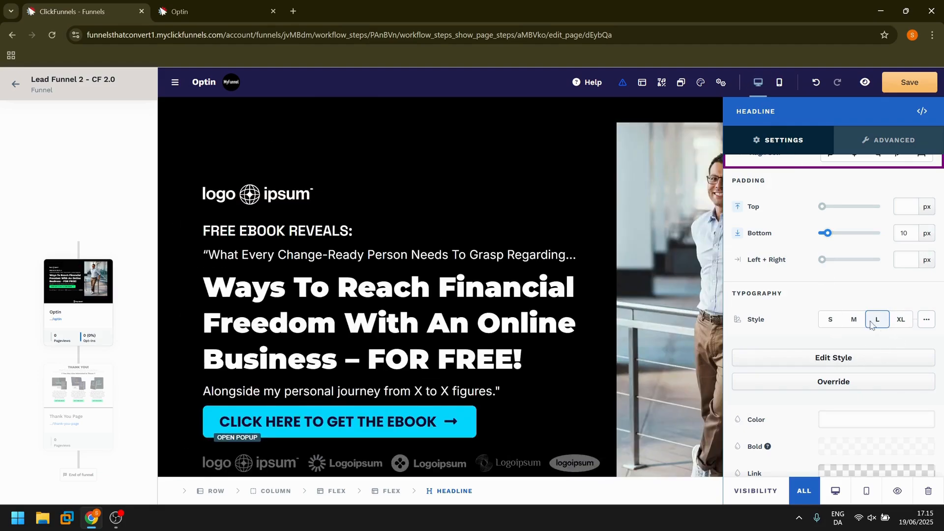
click(830, 320)
click(779, 82)
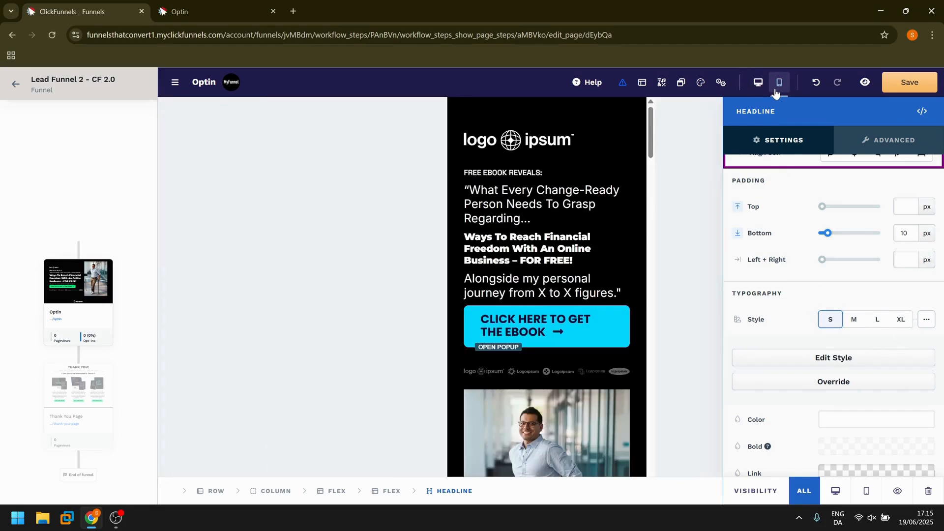
click(758, 82)
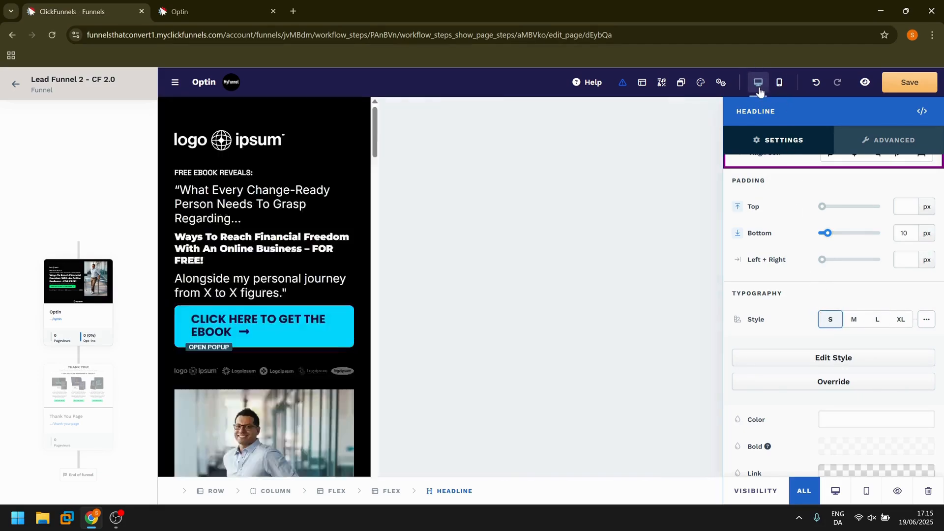
click(901, 319)
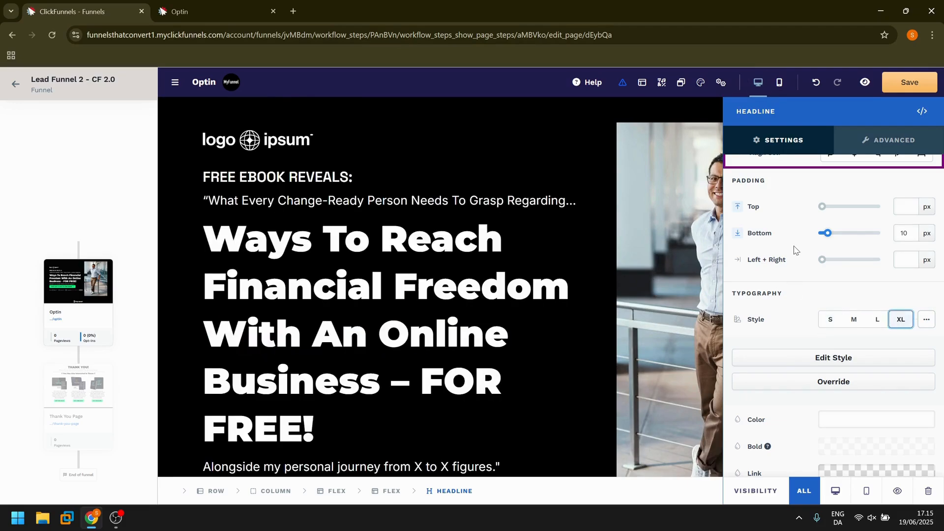
click(780, 83)
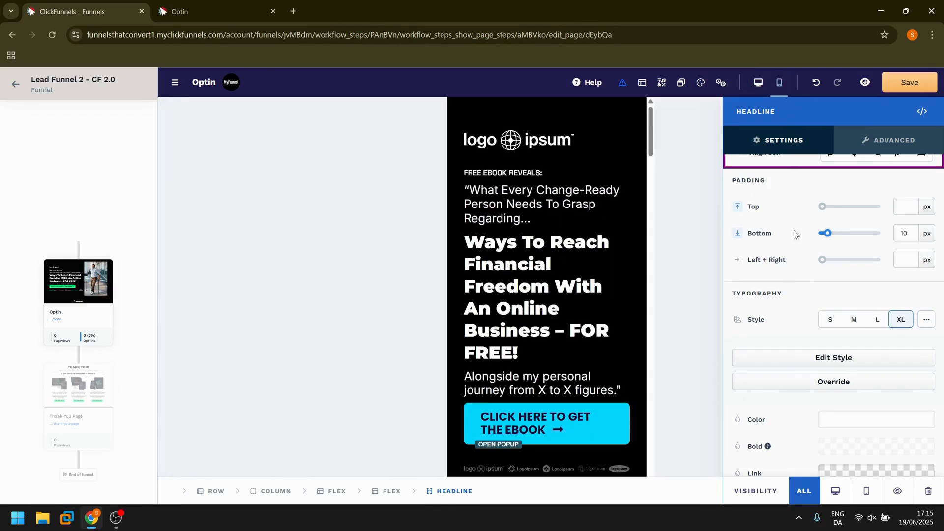
click(830, 321)
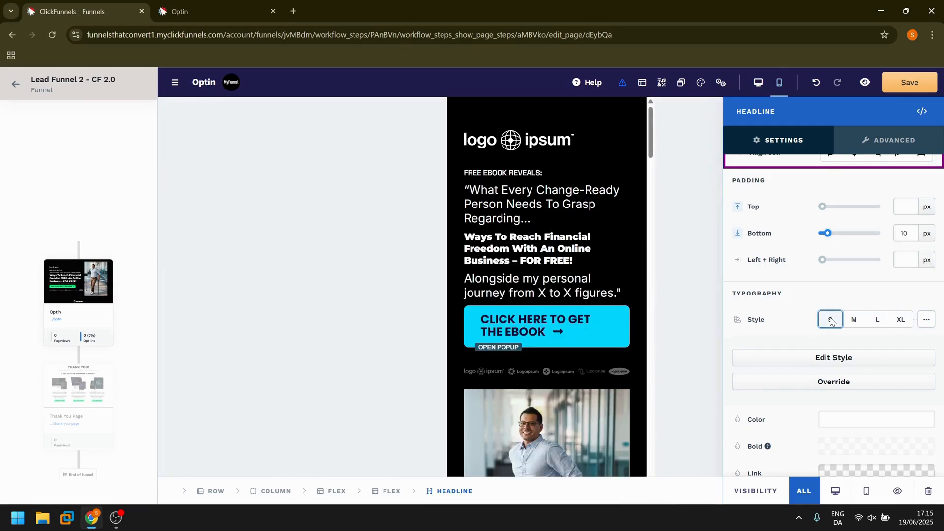
- Show the headline's custom typography options and examine the desktop and mobile font size, letter spacing, line height, color and alignment settings
click(925, 321)
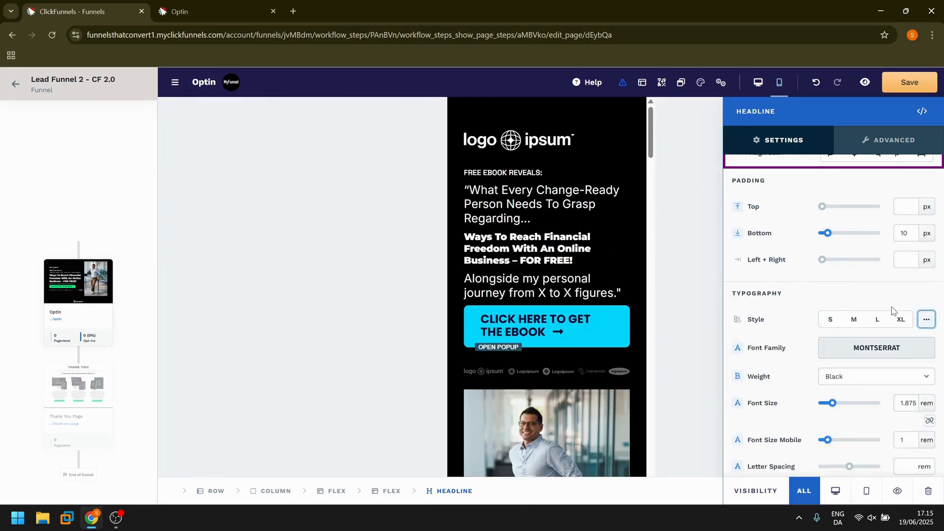
scroll(892, 310, down, 7)
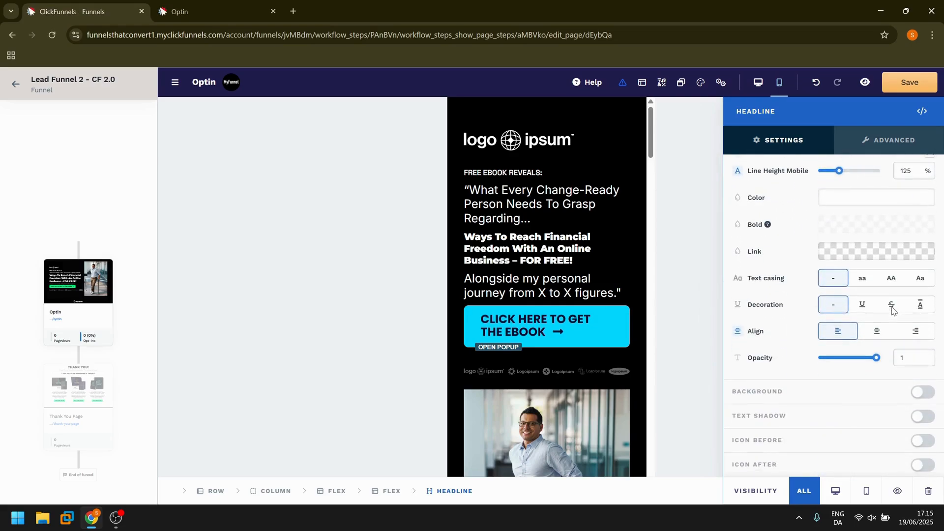
scroll(891, 310, up, 6)
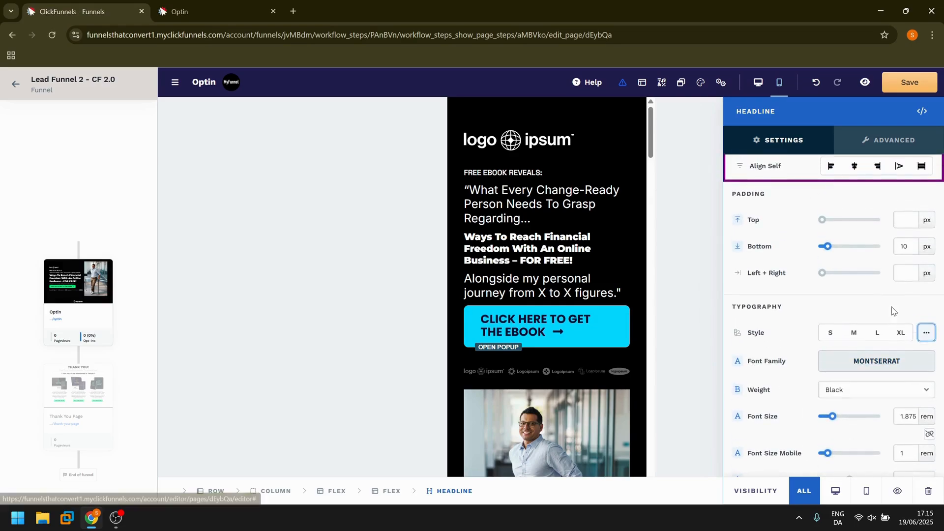
scroll(891, 310, down, 1)
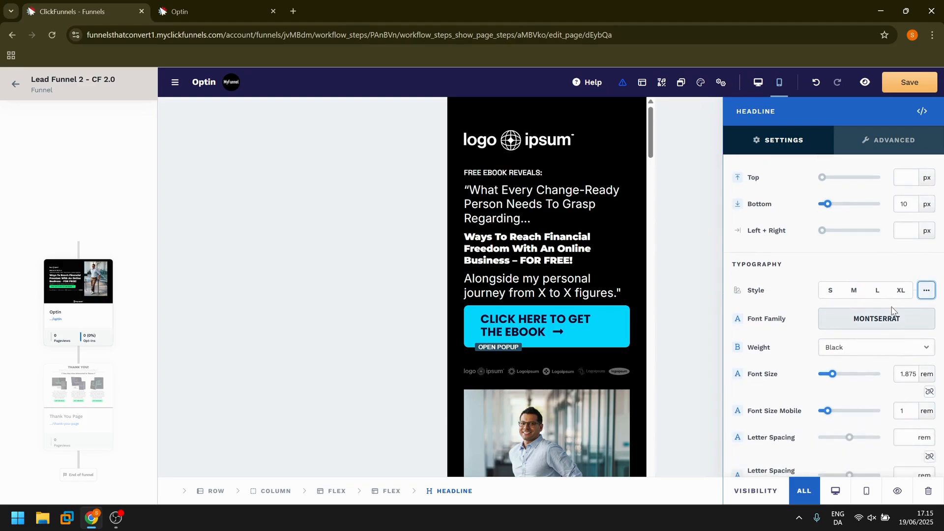
scroll(891, 310, down, 7)
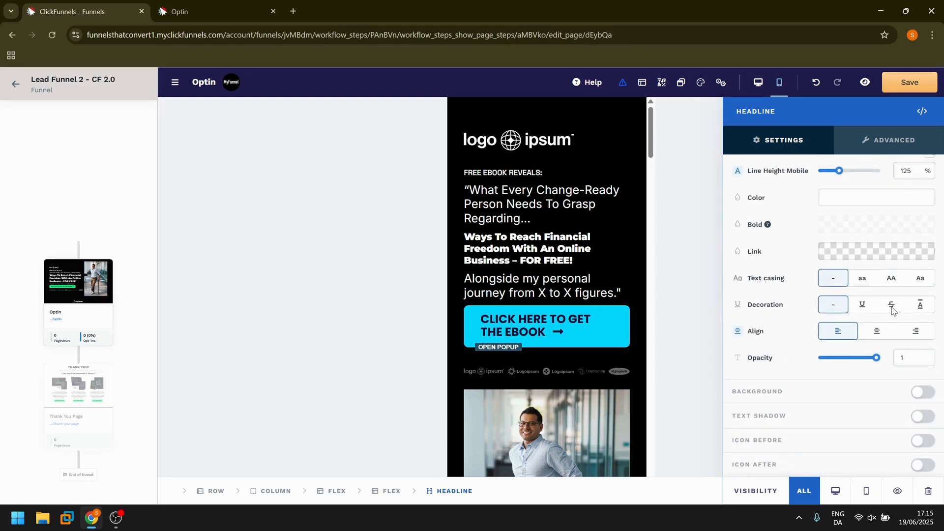
scroll(891, 310, up, 6)
scroll(838, 243, down, 3)
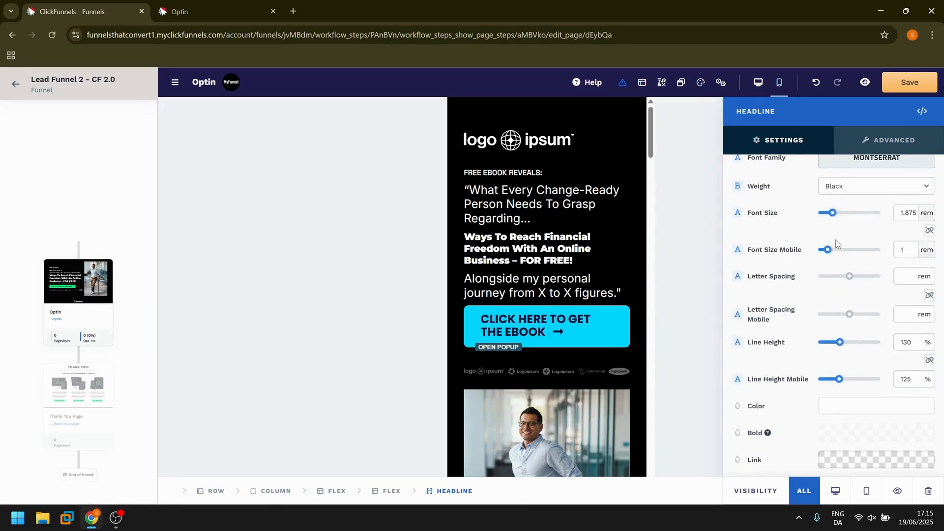
scroll(837, 243, up, 7)
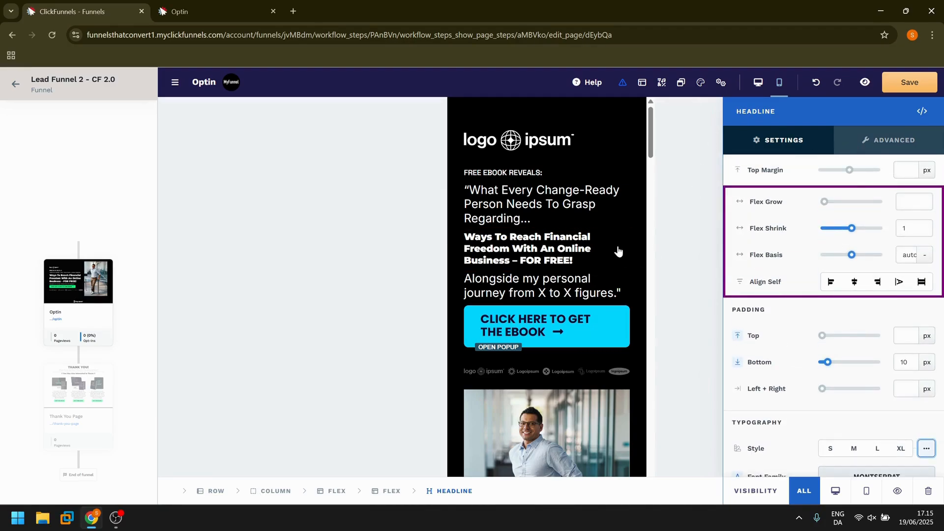
- Leave the Optin page discarding its unsaved changes, and open the funnel's Thank You Page for editing
click(15, 85)
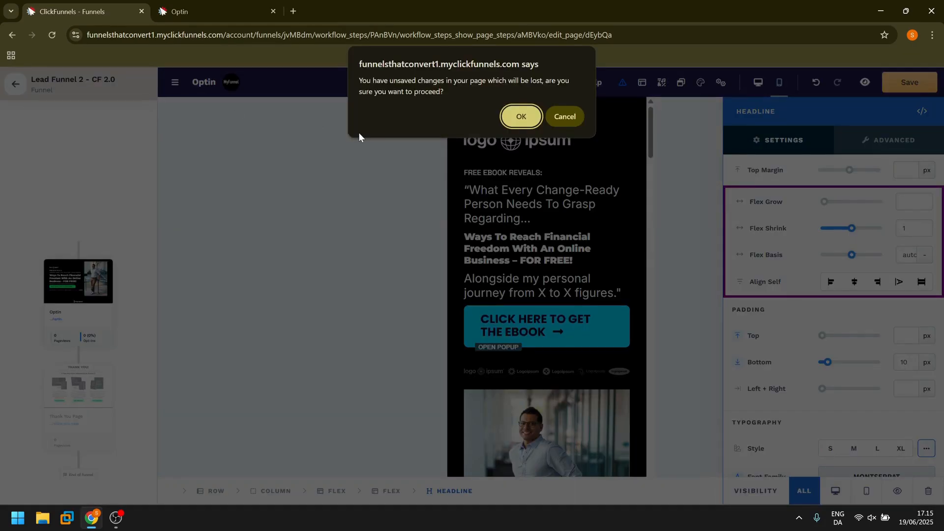
click(518, 110)
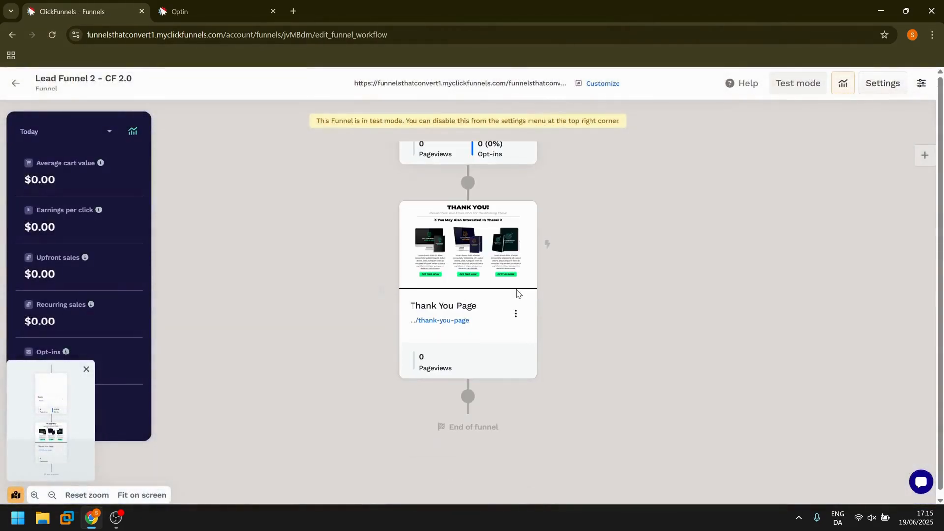
click(480, 231)
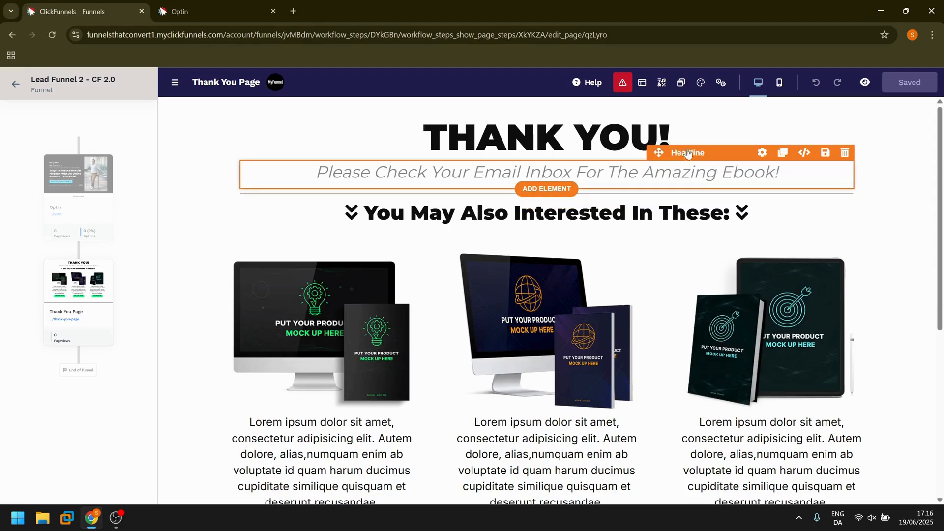
- Highlight the words "Amazing Ebook!" in the Thank You Page's subheadline, and deselect the text without editing it
click(735, 172)
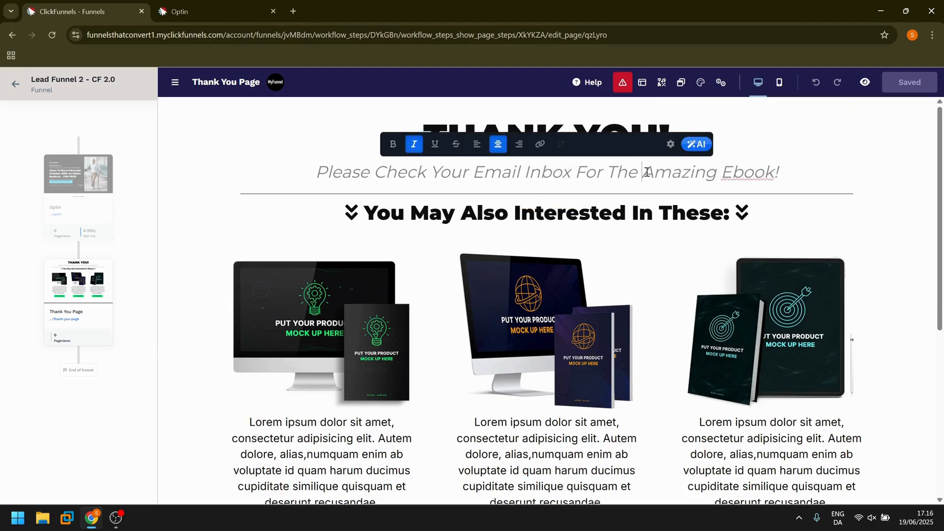
drag(647, 172, 807, 172)
click(832, 181)
click(854, 250)
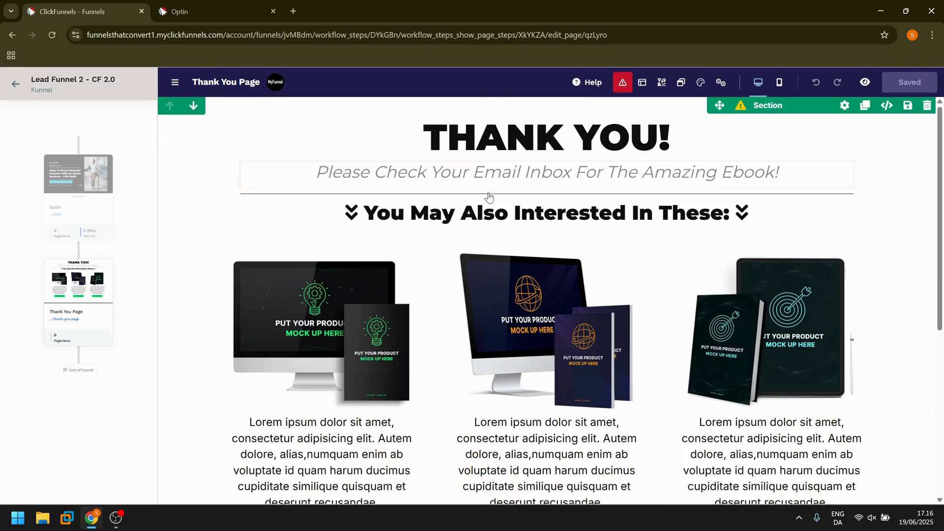
- Look through the Thank You Page's headings, product mock-ups, description texts and GET THIS NOW buttons
scroll(642, 301, down, 4)
scroll(642, 302, up, 4)
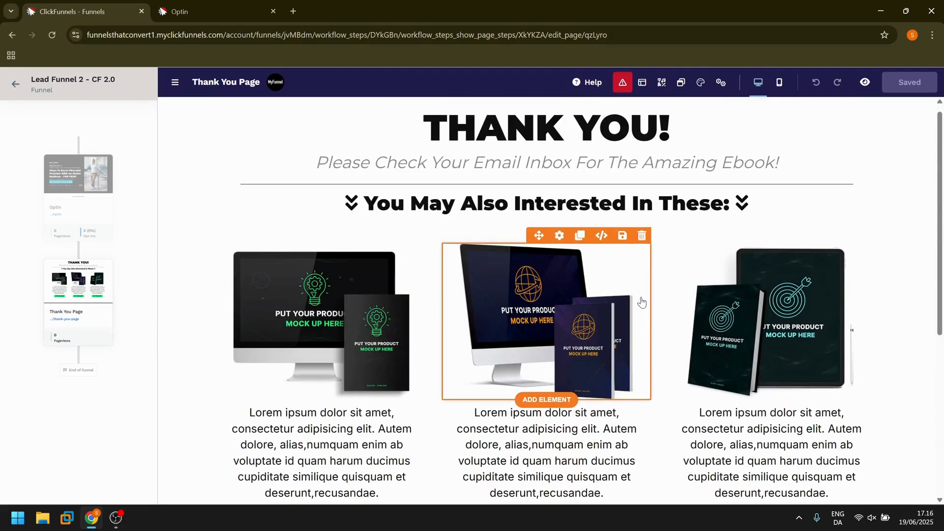
scroll(642, 302, down, 2)
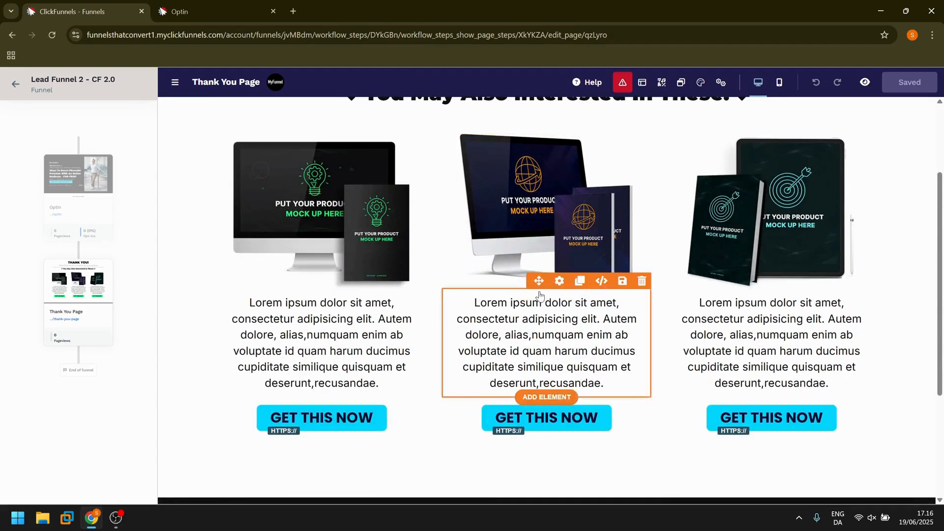
scroll(605, 408, down, 4)
scroll(617, 280, up, 6)
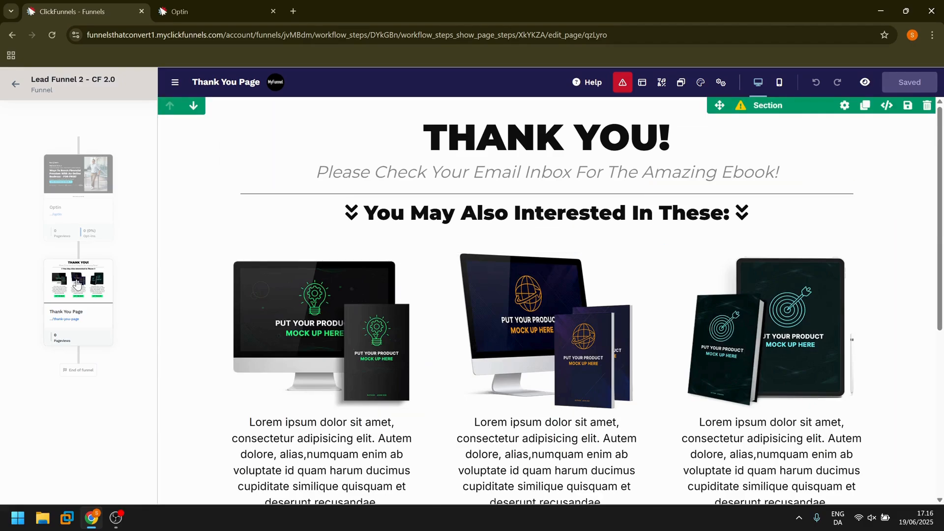
- Open the funnel's Optin page, preview it, review its sections from the hero to the footer, and dismiss the preview notice
click(84, 219)
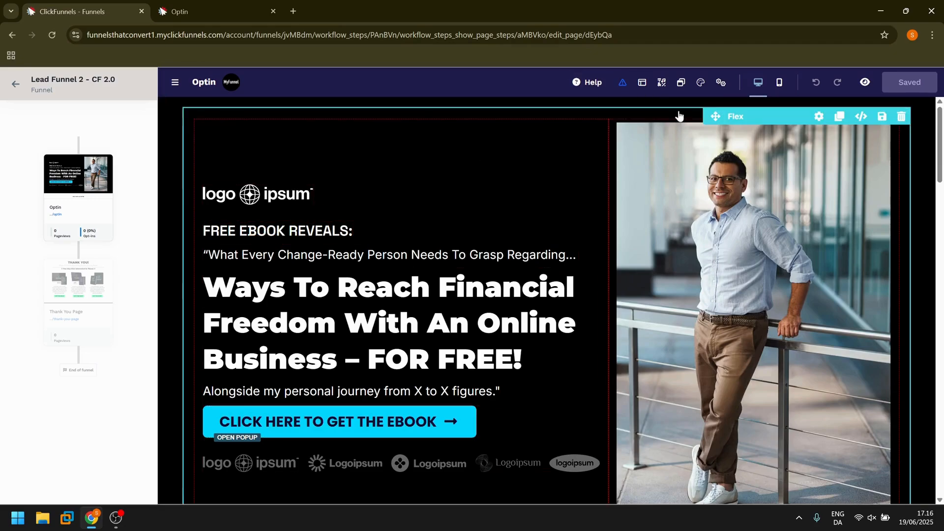
click(864, 82)
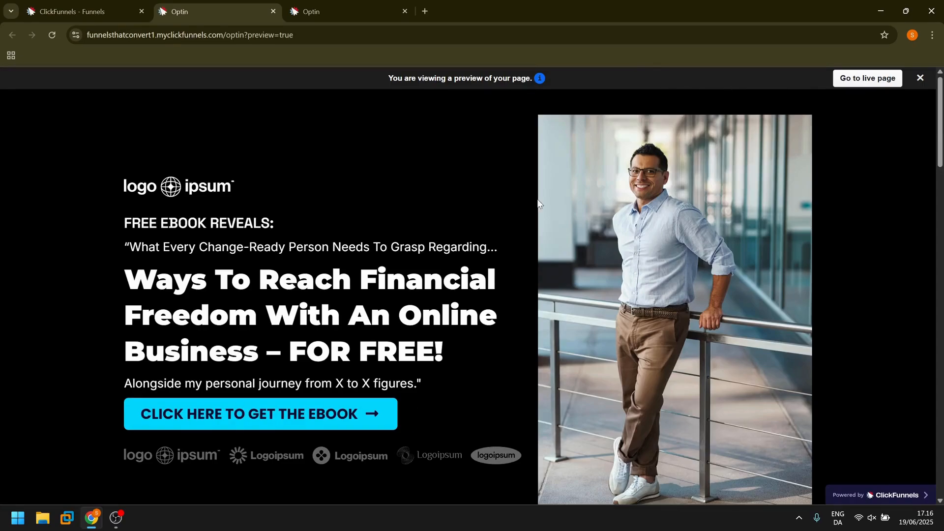
scroll(538, 203, down, 10)
scroll(538, 203, up, 8)
scroll(538, 202, up, 2)
scroll(538, 203, down, 10)
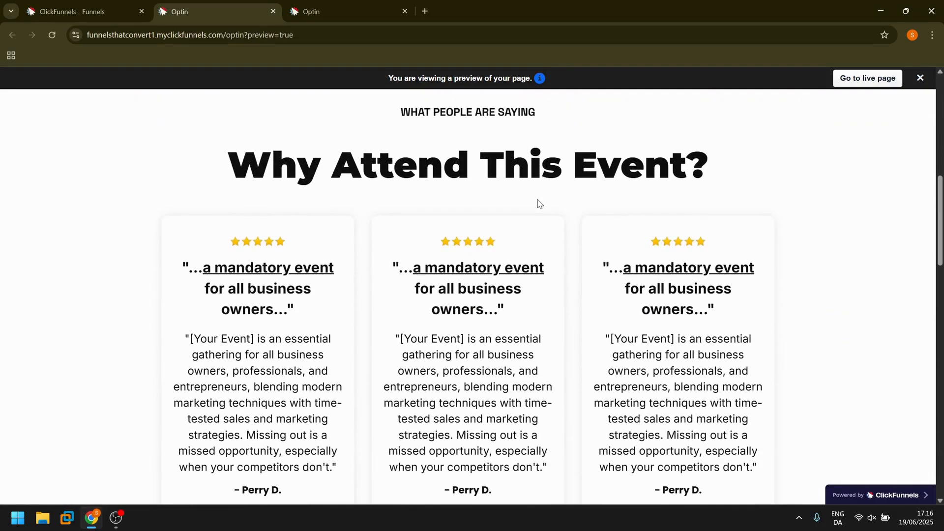
scroll(438, 106, up, 1)
scroll(347, 213, down, 8)
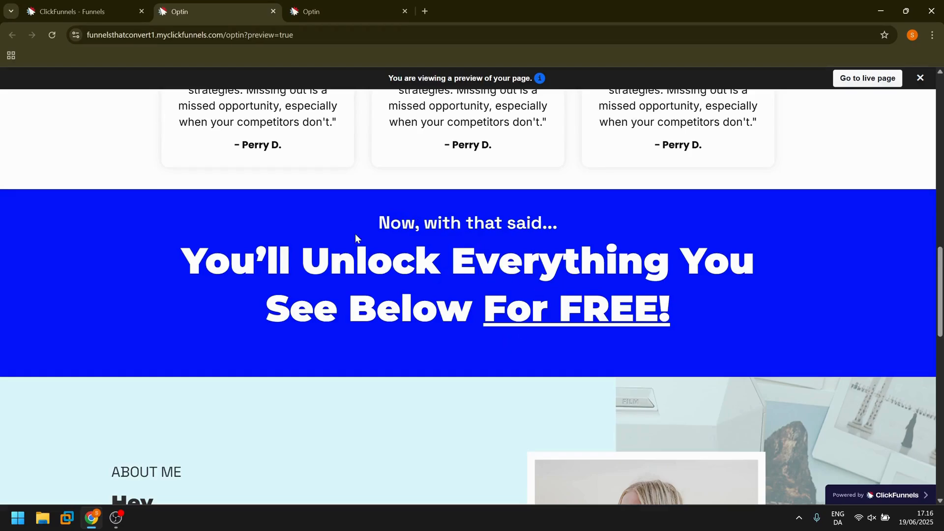
scroll(476, 267, down, 15)
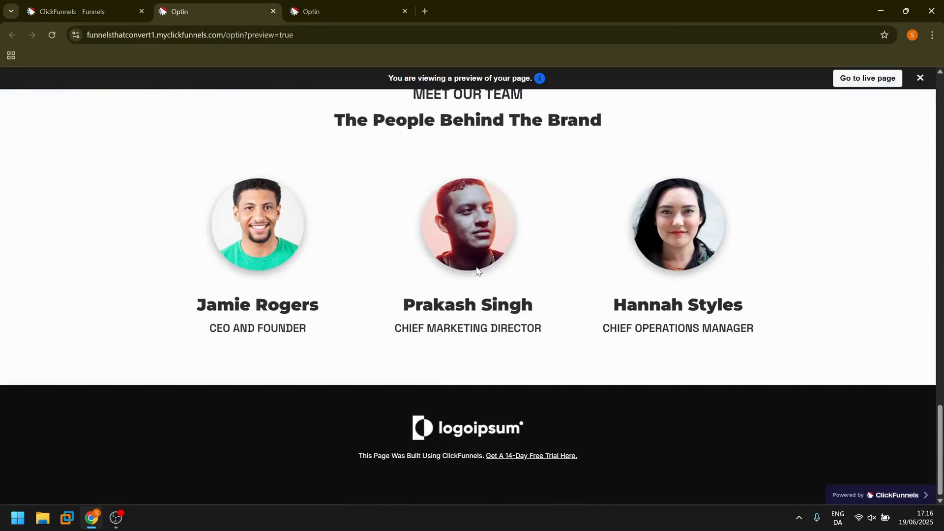
scroll(476, 267, up, 20)
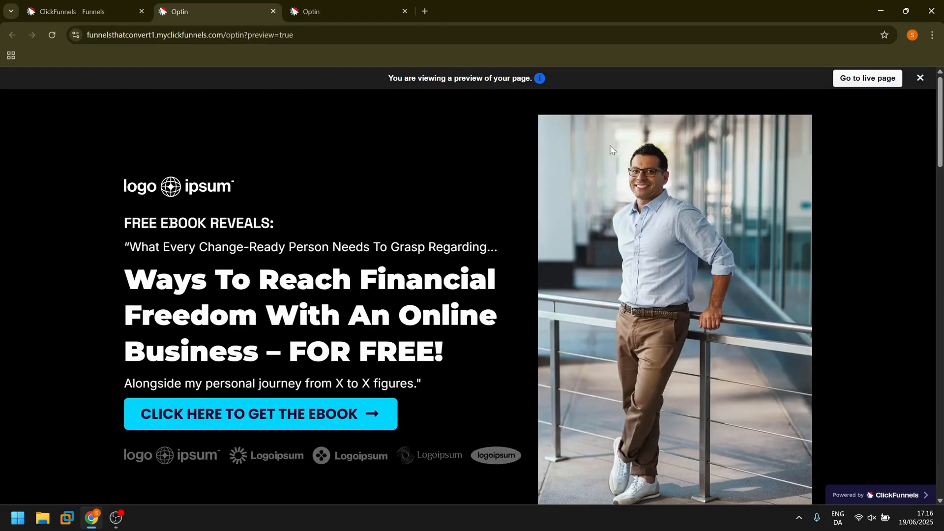
click(919, 75)
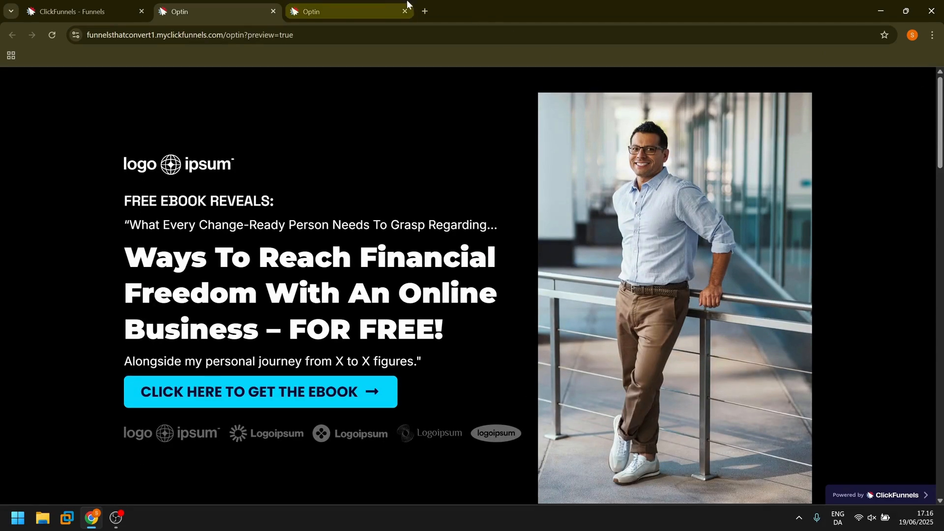
- Return to the Optin page in the editor and look over its hero section
click(88, 10)
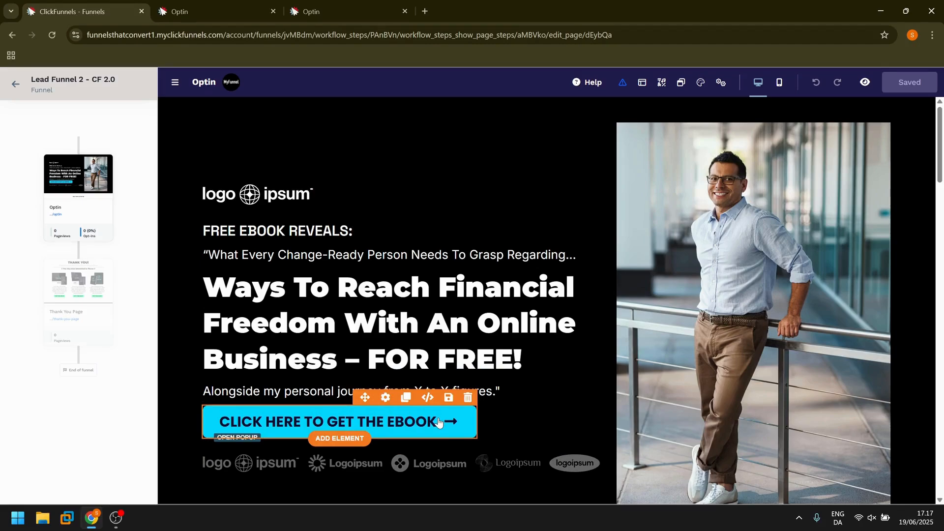
scroll(438, 422, down, 3)
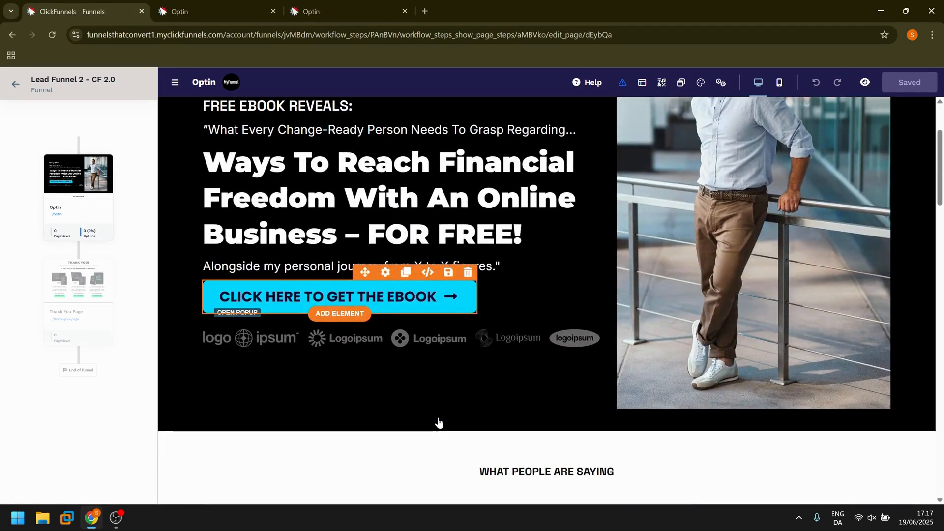
scroll(218, 316, up, 3)
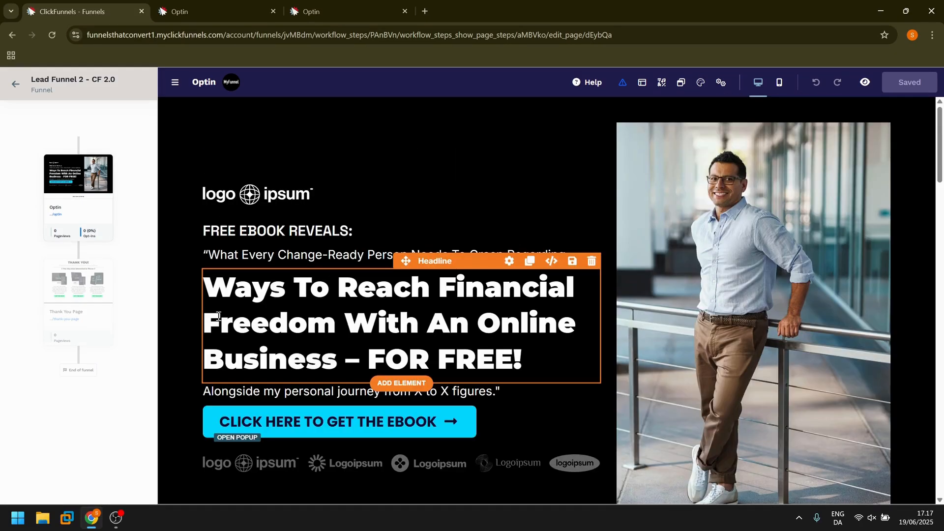